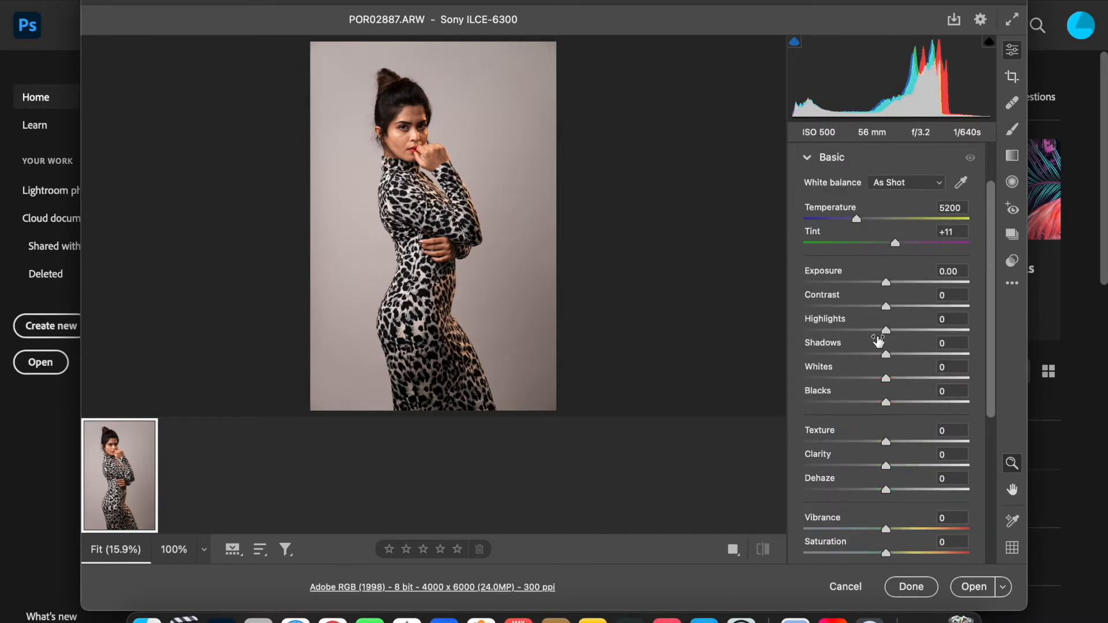
# - Set the photo's Highlights to -28, Shadows to +43 and Texture to +11
pyautogui.moveTo(889, 336); pyautogui.dragTo(867, 341)
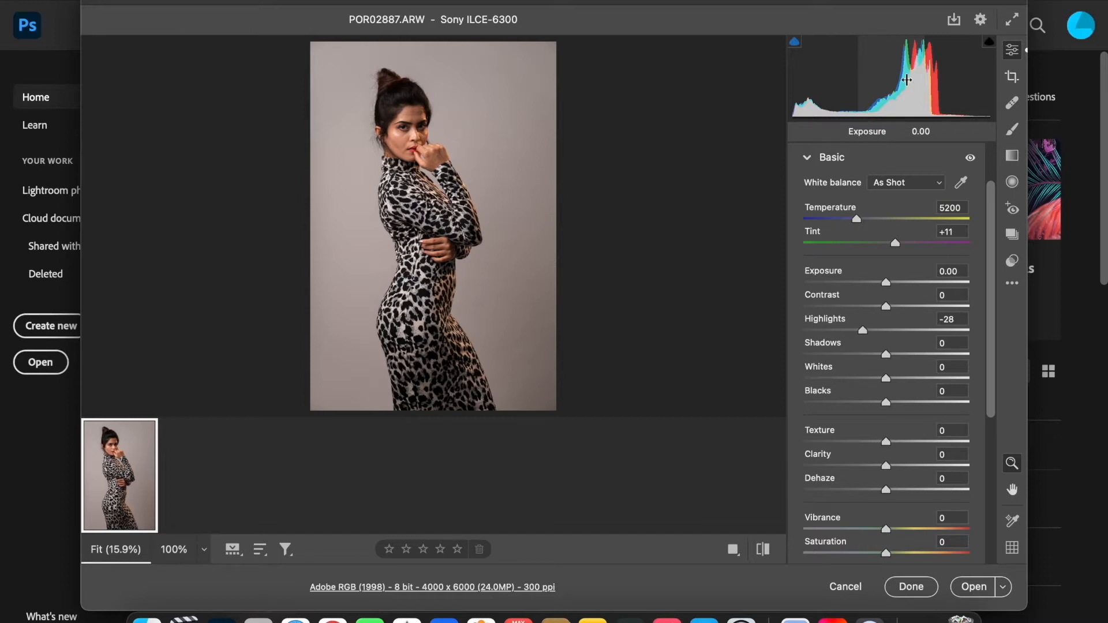
pyautogui.moveTo(889, 359); pyautogui.dragTo(923, 358)
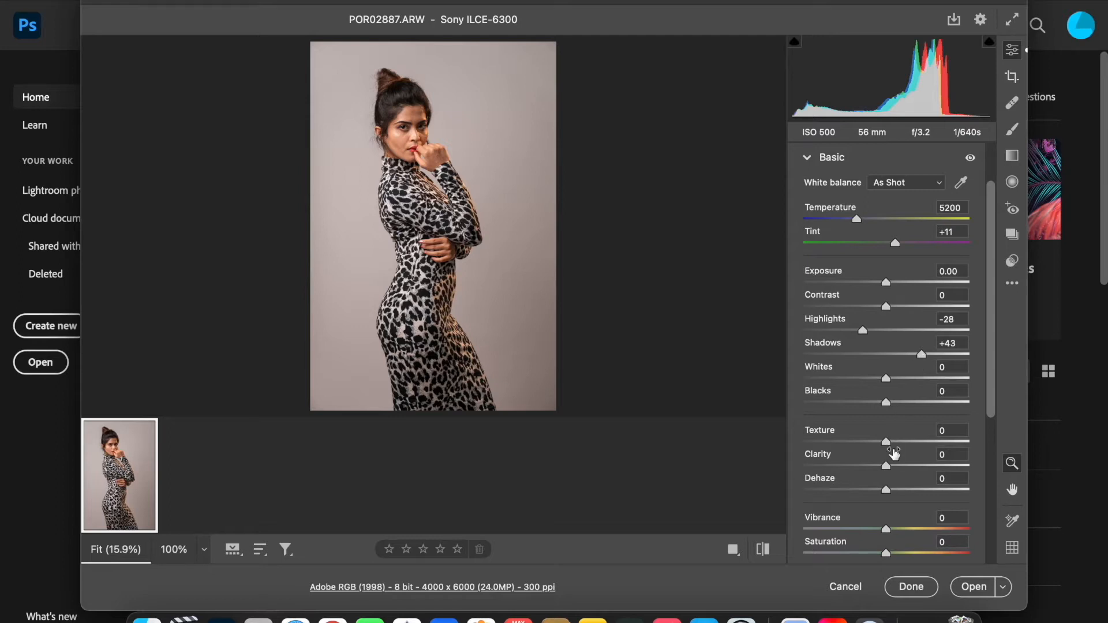
pyautogui.scroll(-1, 894, 454)
pyautogui.moveTo(887, 413); pyautogui.dragTo(898, 420)
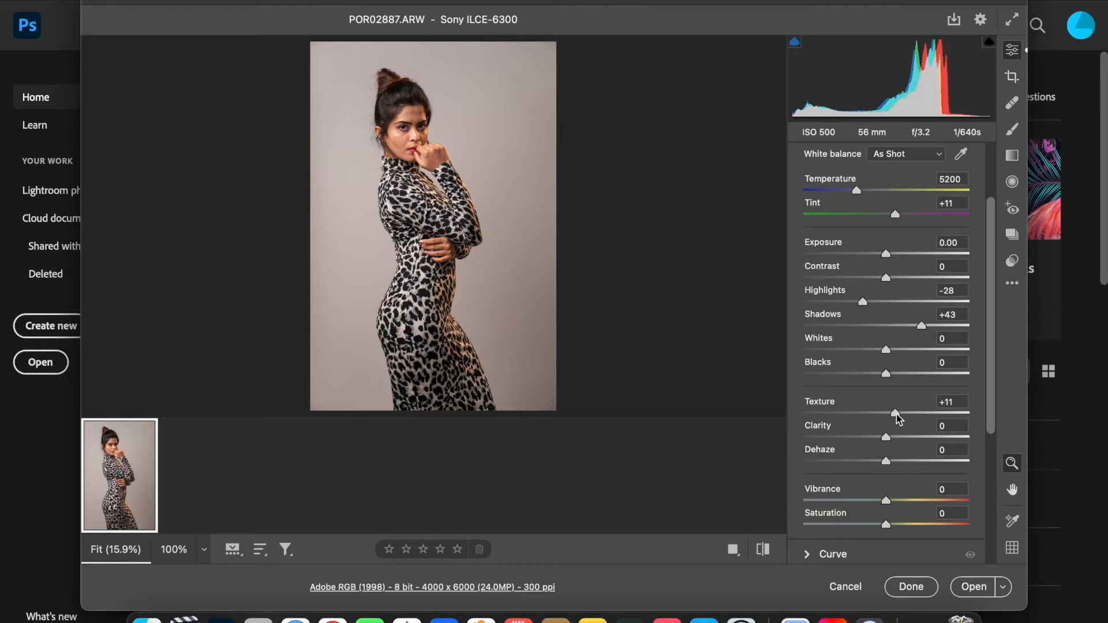
# - Increase the Noise Reduction and Sharpening amounts in the detail settings and open the photo for editing
pyautogui.scroll(-1, 898, 420)
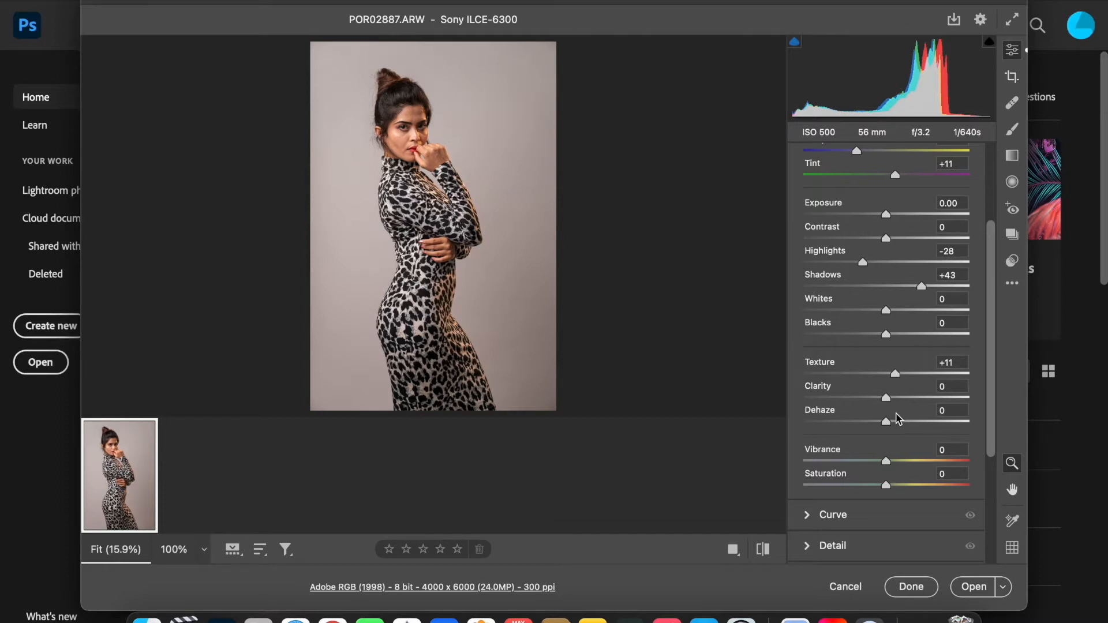
pyautogui.scroll(-5, 896, 419)
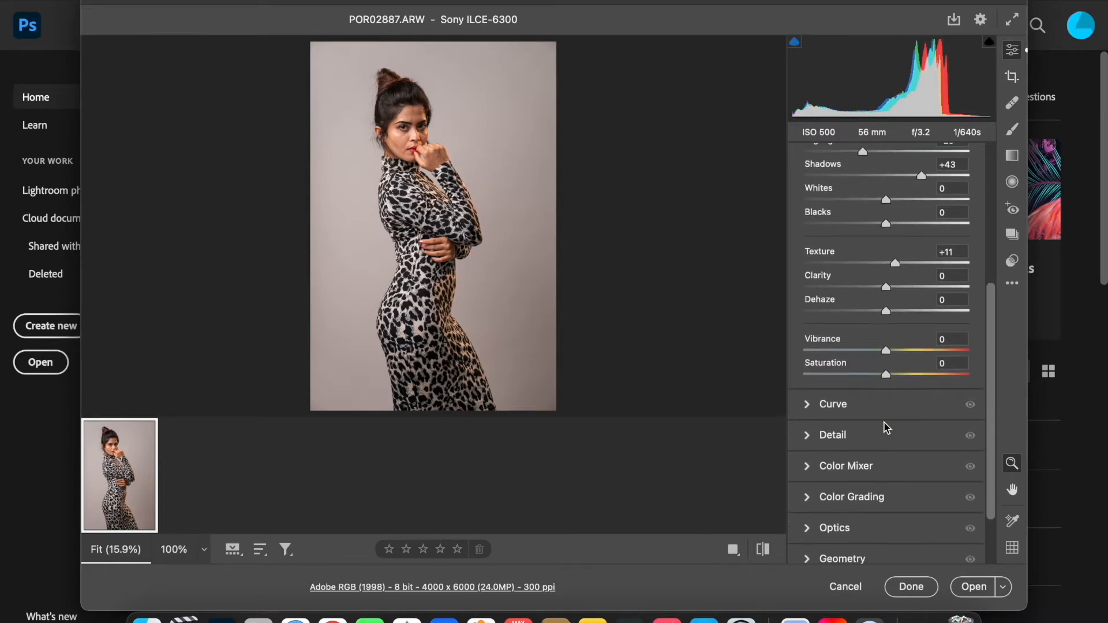
pyautogui.click(811, 440)
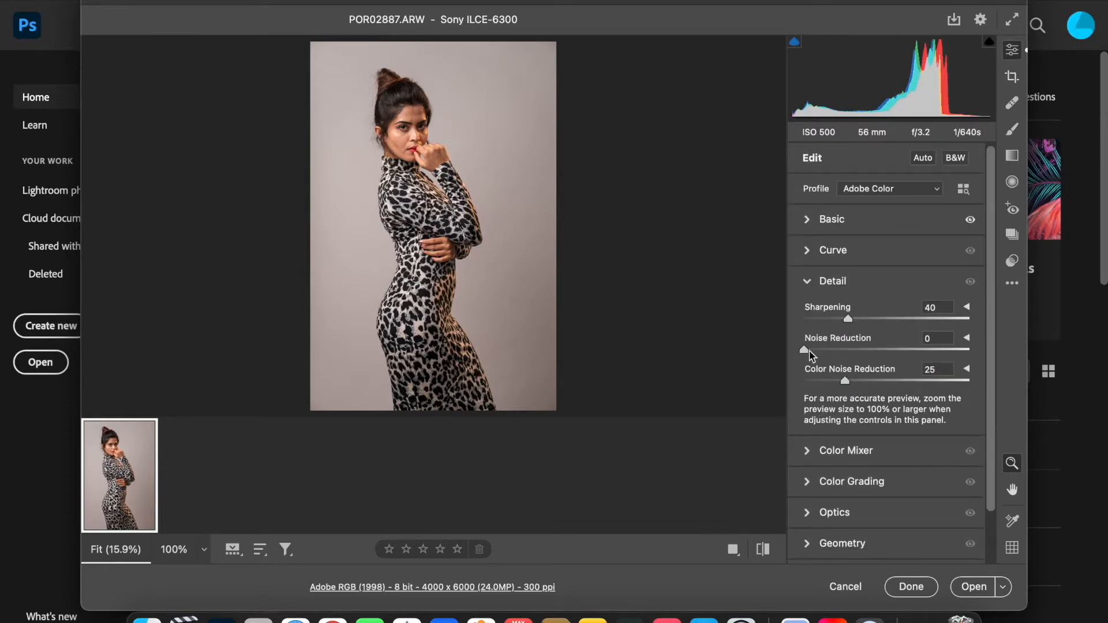
pyautogui.moveTo(804, 349); pyautogui.dragTo(892, 349)
pyautogui.moveTo(849, 321); pyautogui.dragTo(871, 323)
pyautogui.click(975, 588)
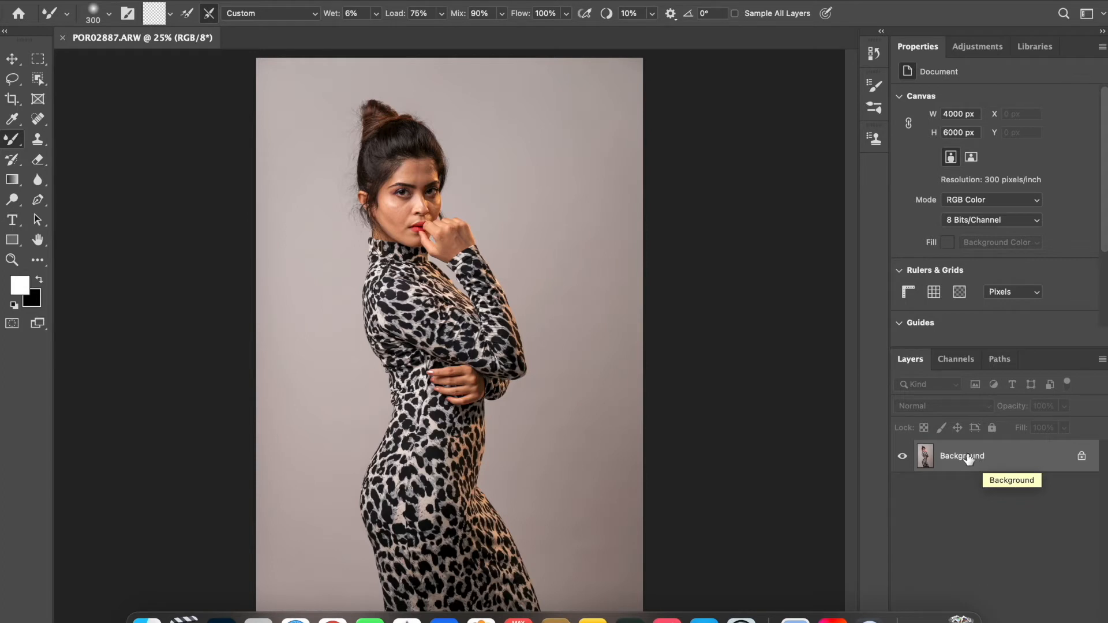
# - Duplicate the Background layer
pyautogui.press('super+j')
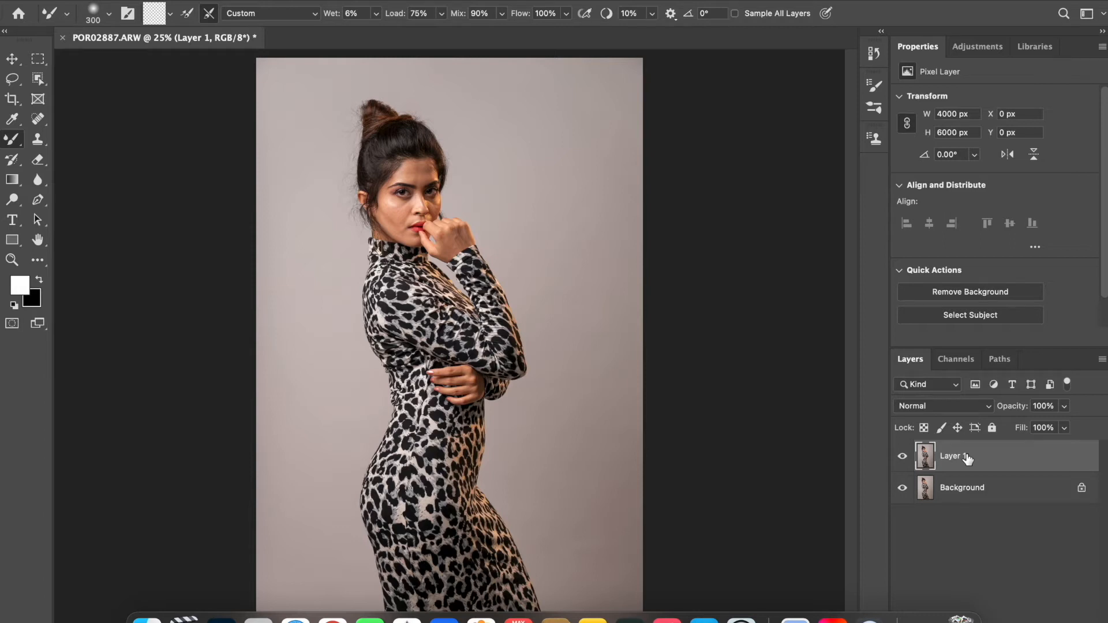
pyautogui.click(969, 561)
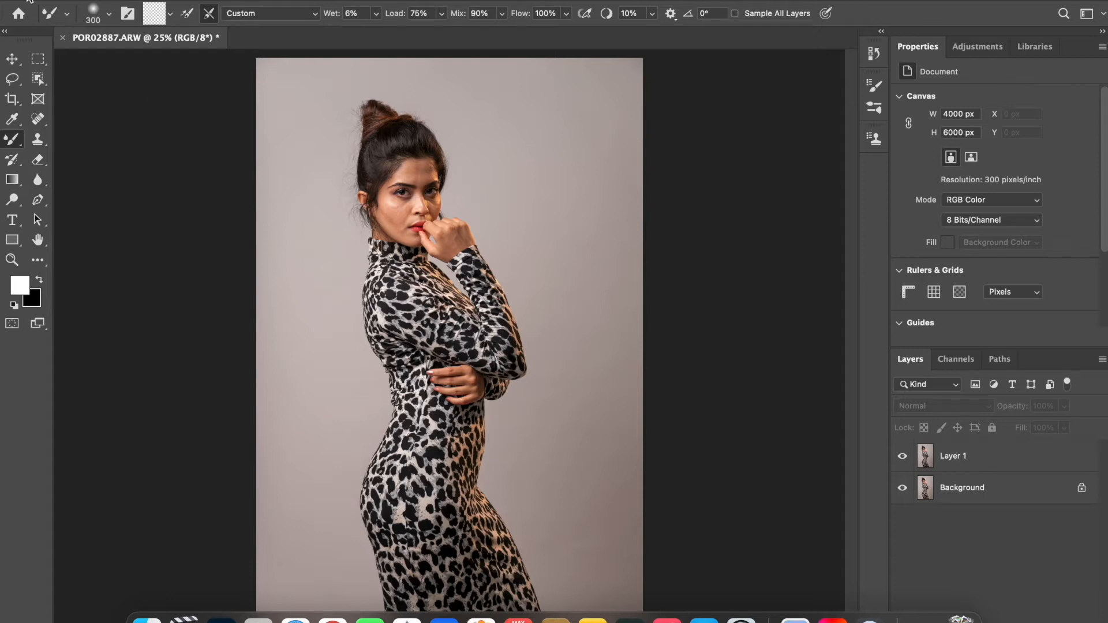
pyautogui.click(28, 1)
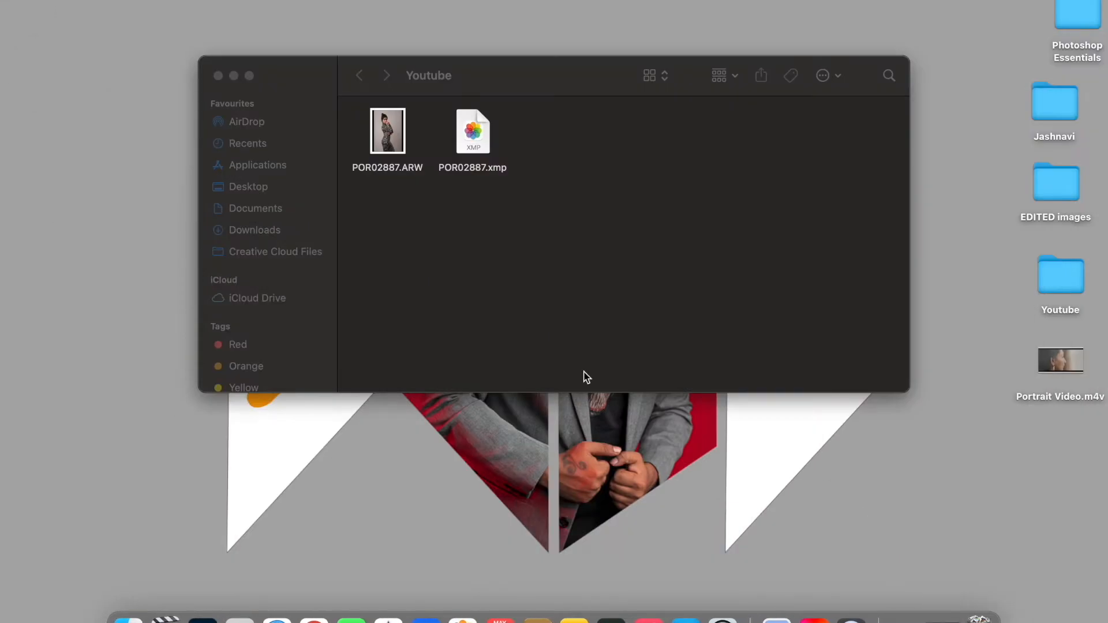
pyautogui.click(942, 616)
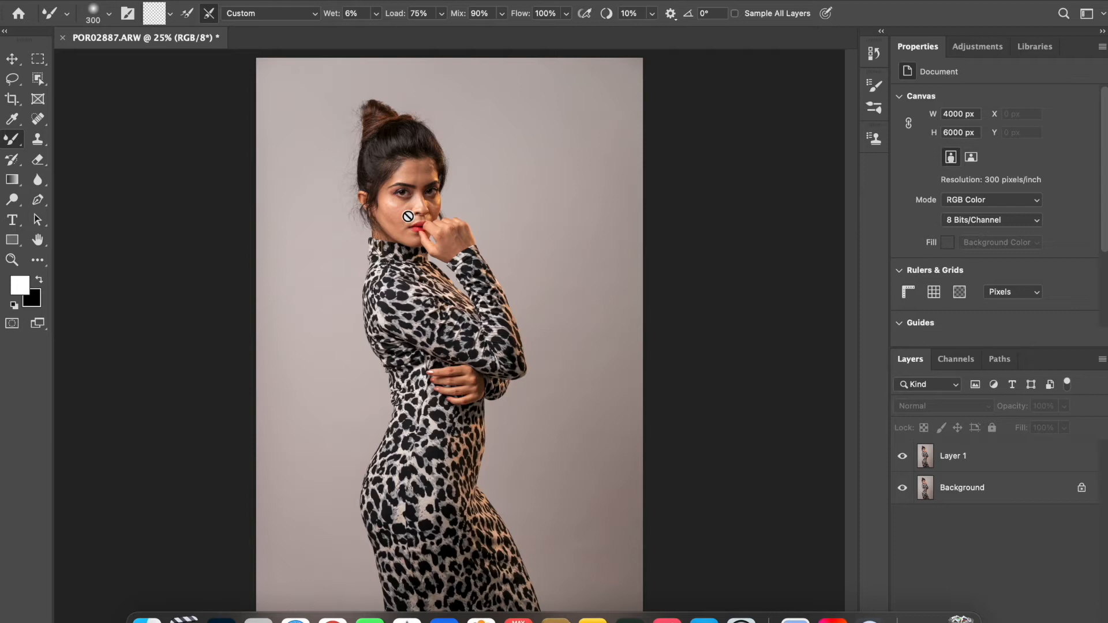
# - Resize the program window so that its lower edge with the layer controls fits on the screen
pyautogui.scroll(10, 408, 217)
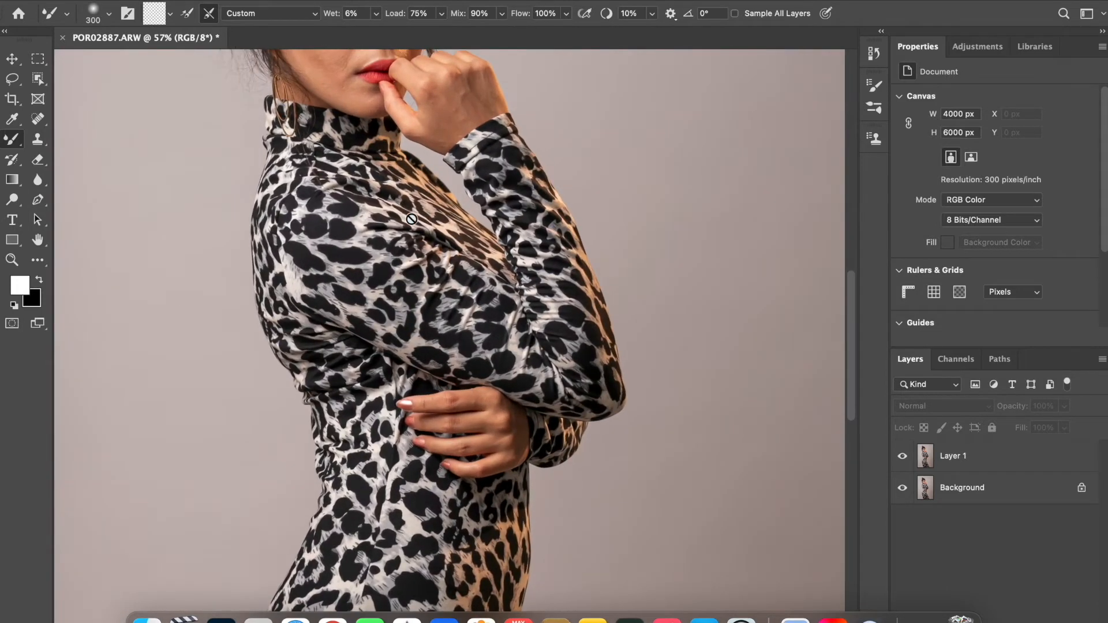
pyautogui.scroll(15, 411, 219)
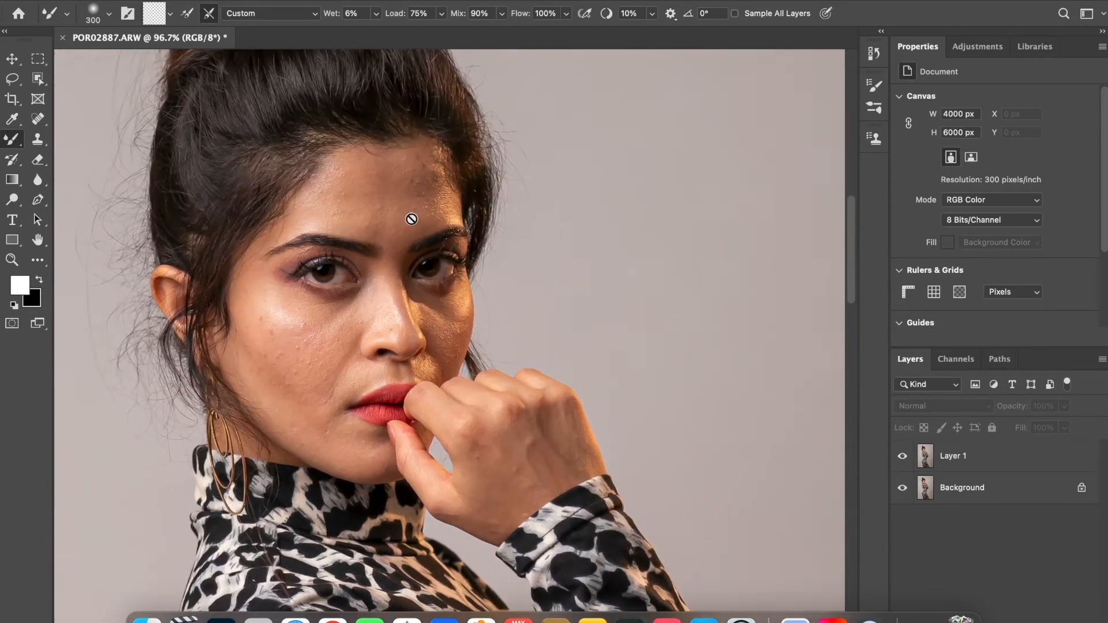
pyautogui.scroll(-3, 411, 219)
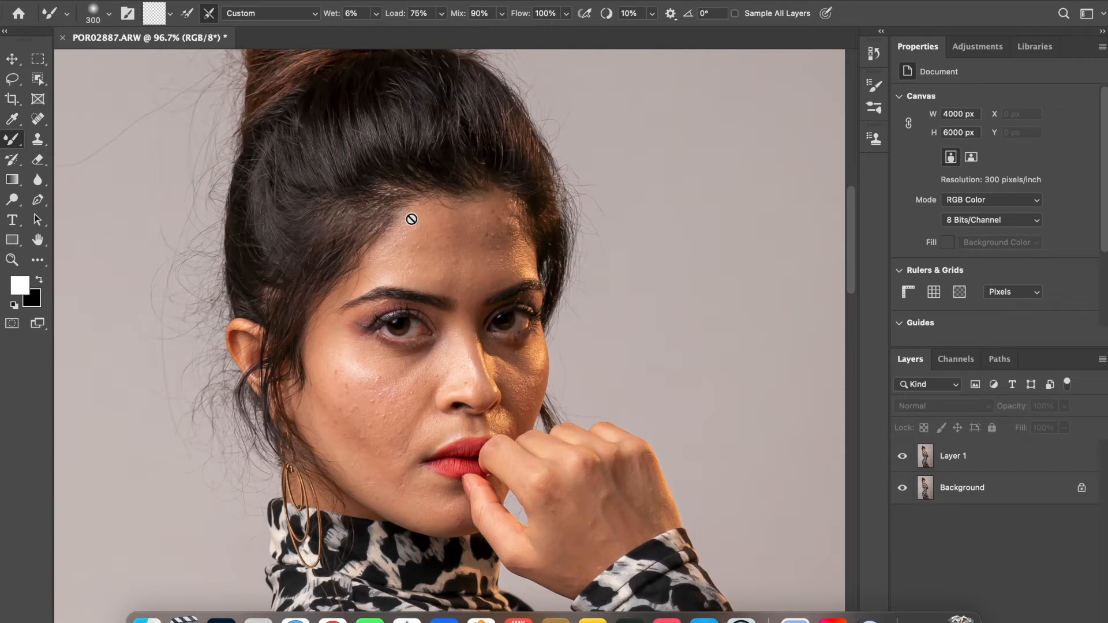
pyautogui.scroll(5, 410, 218)
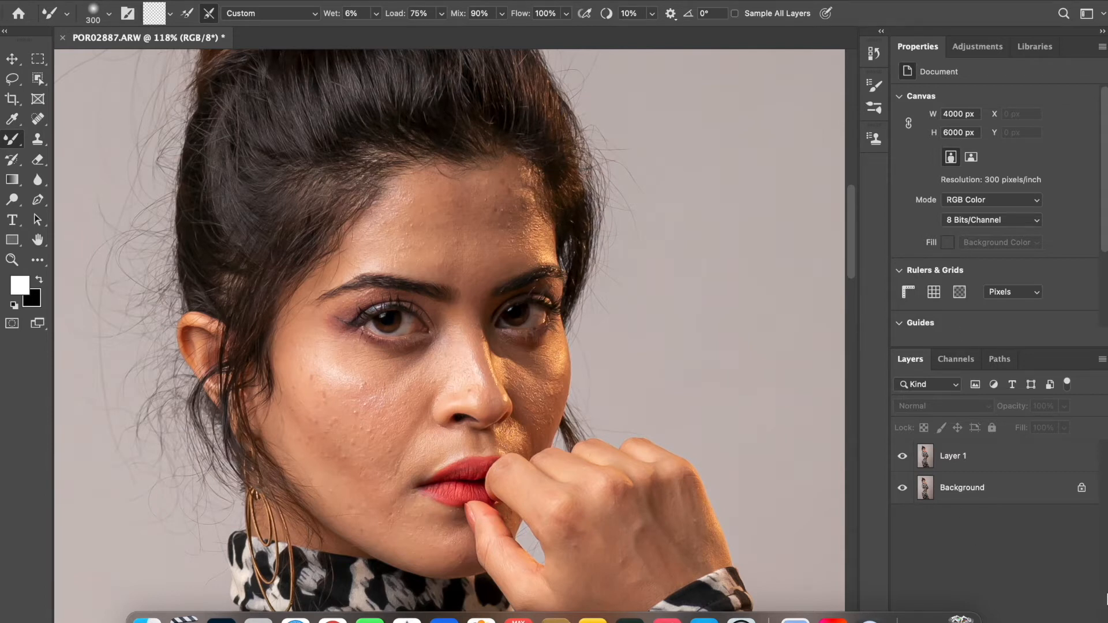
pyautogui.moveTo(1106, 597); pyautogui.dragTo(1060, 600)
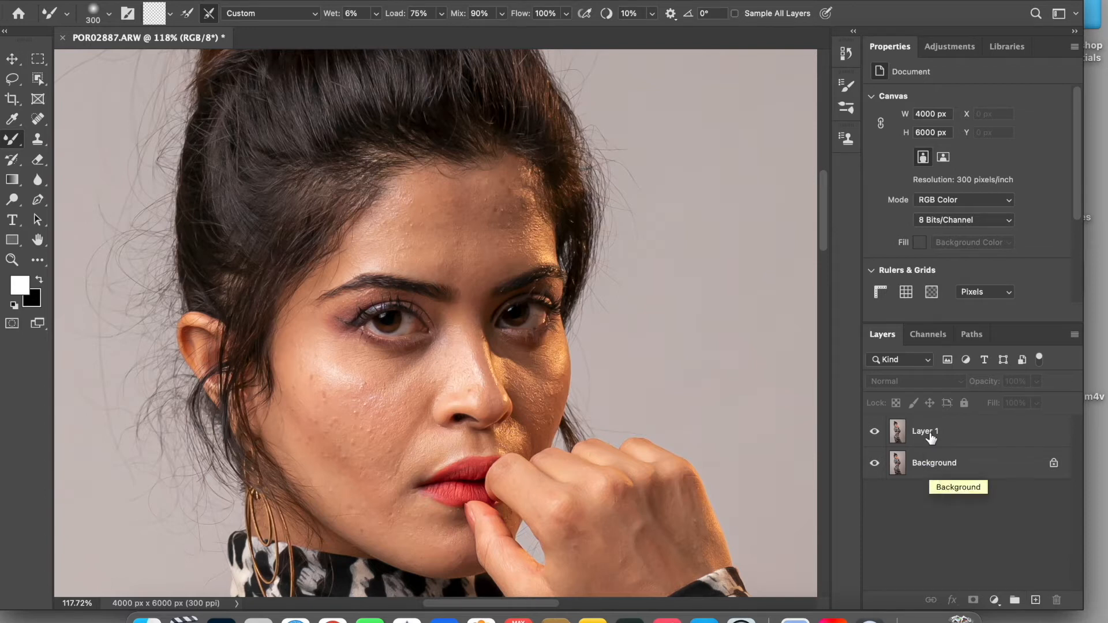
# - Delete the duplicated photo layer and add a new empty layer above the Background
pyautogui.doubleClick(972, 435)
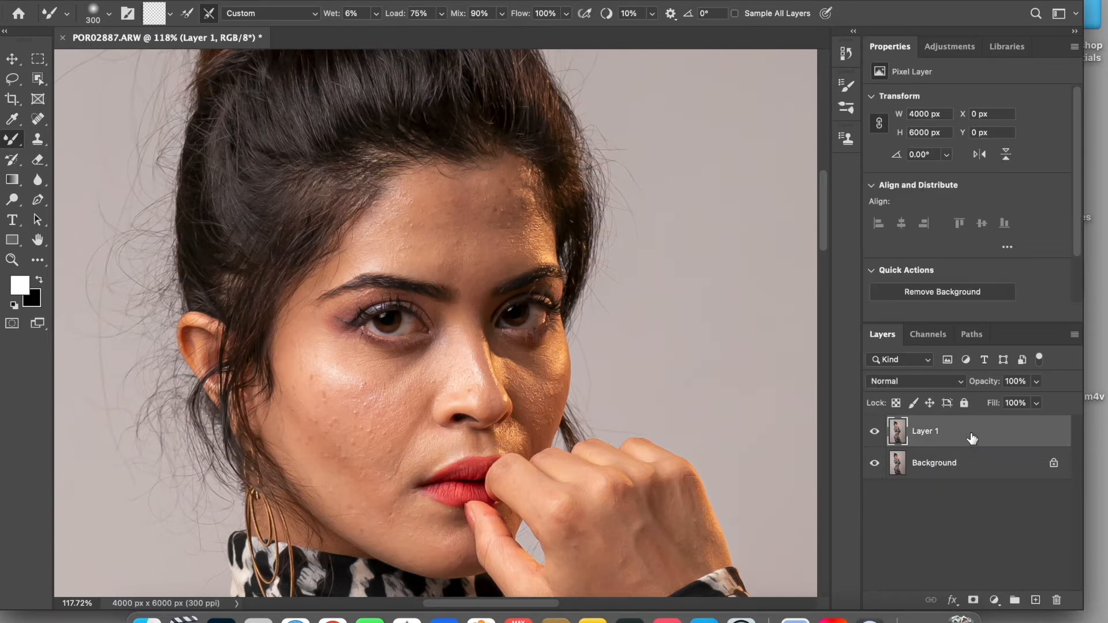
pyautogui.click(1022, 293)
pyautogui.moveTo(972, 441); pyautogui.dragTo(1057, 601)
pyautogui.click(1036, 600)
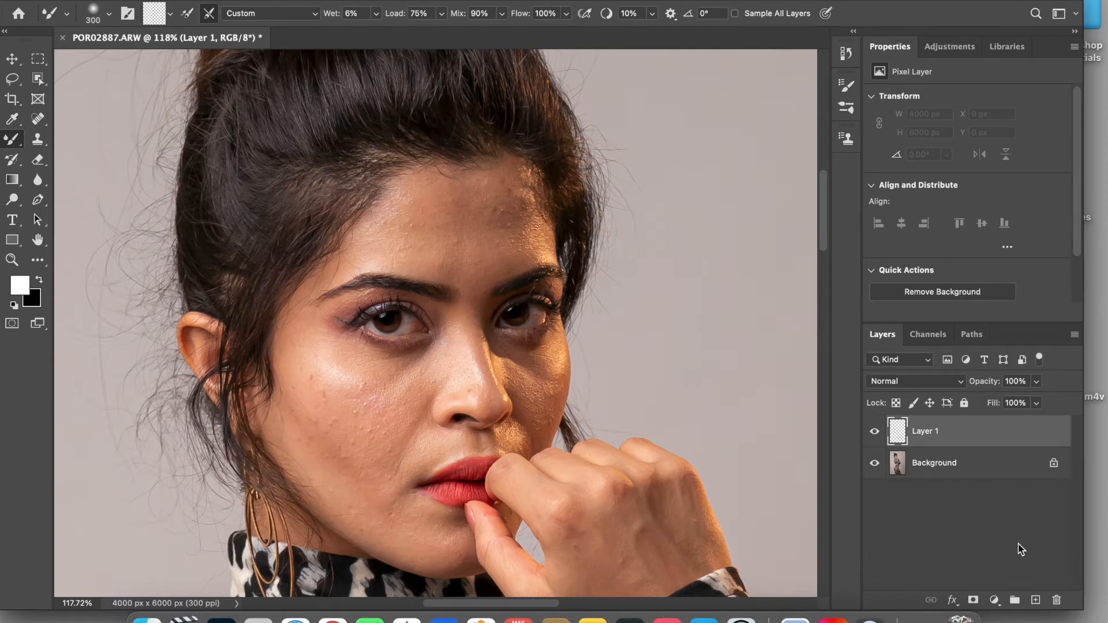
# - Try to patch a small blemish on the cheek with the Patch tool while working on the empty layer
pyautogui.click(38, 120)
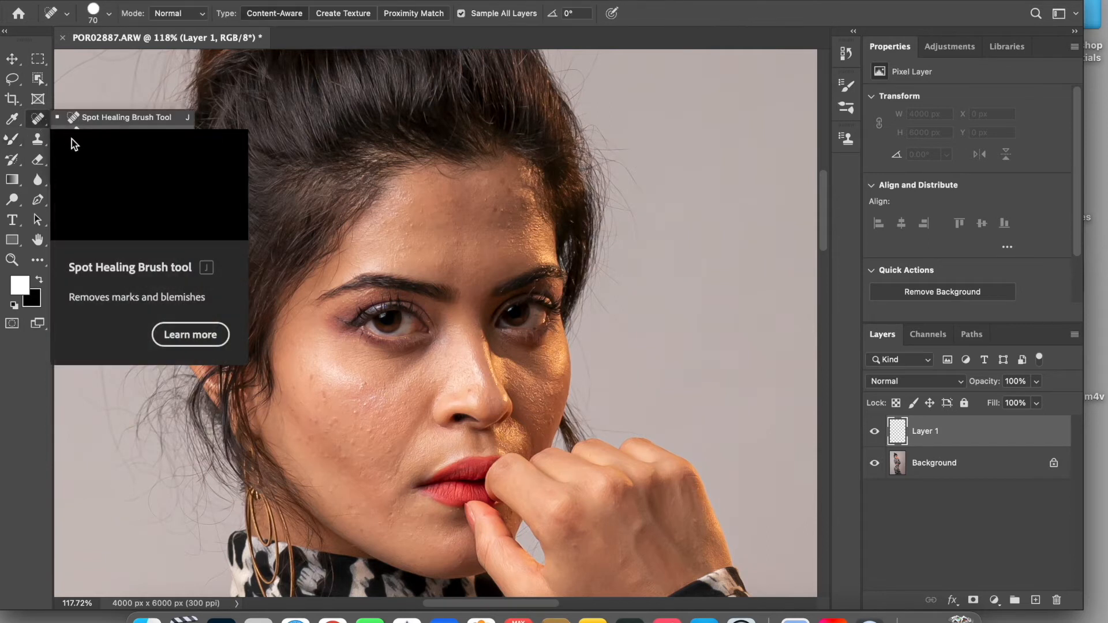
pyautogui.click(74, 137)
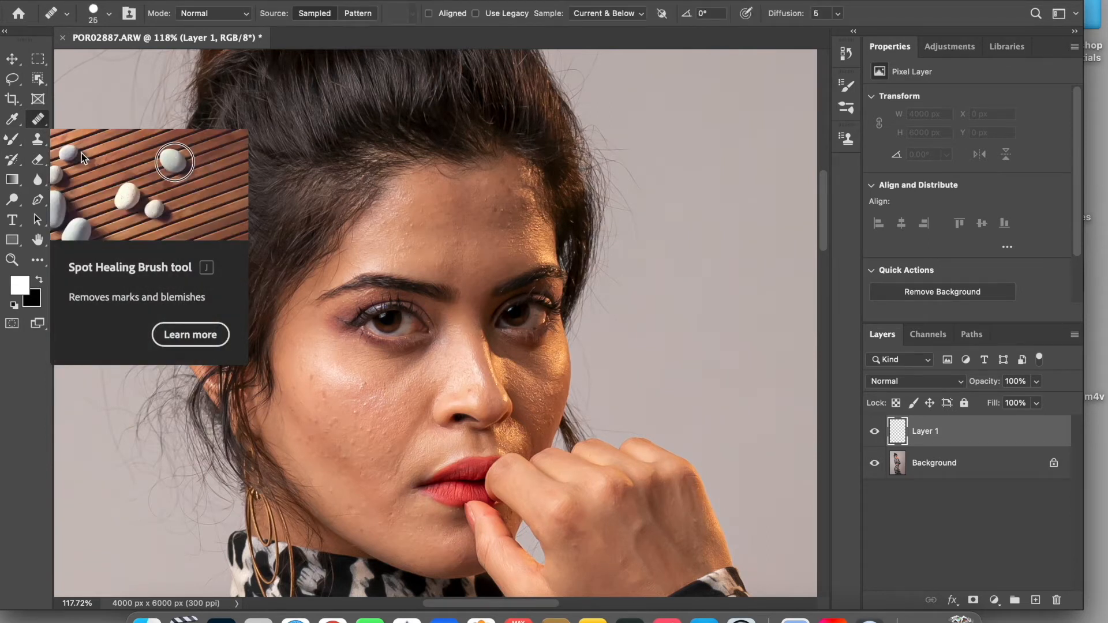
pyautogui.click(38, 122)
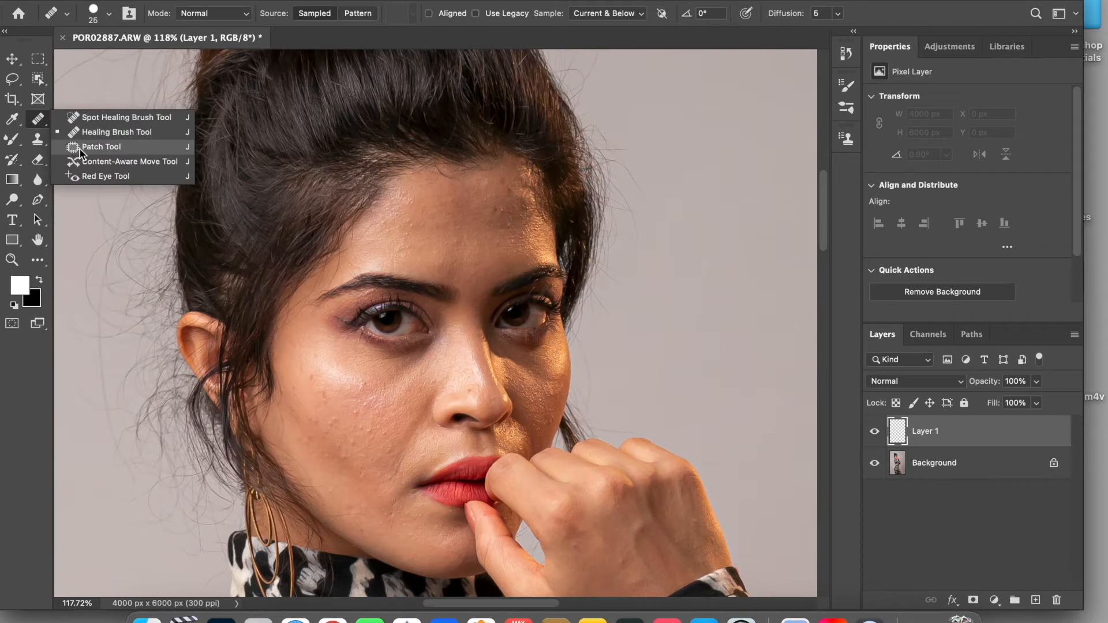
pyautogui.click(80, 149)
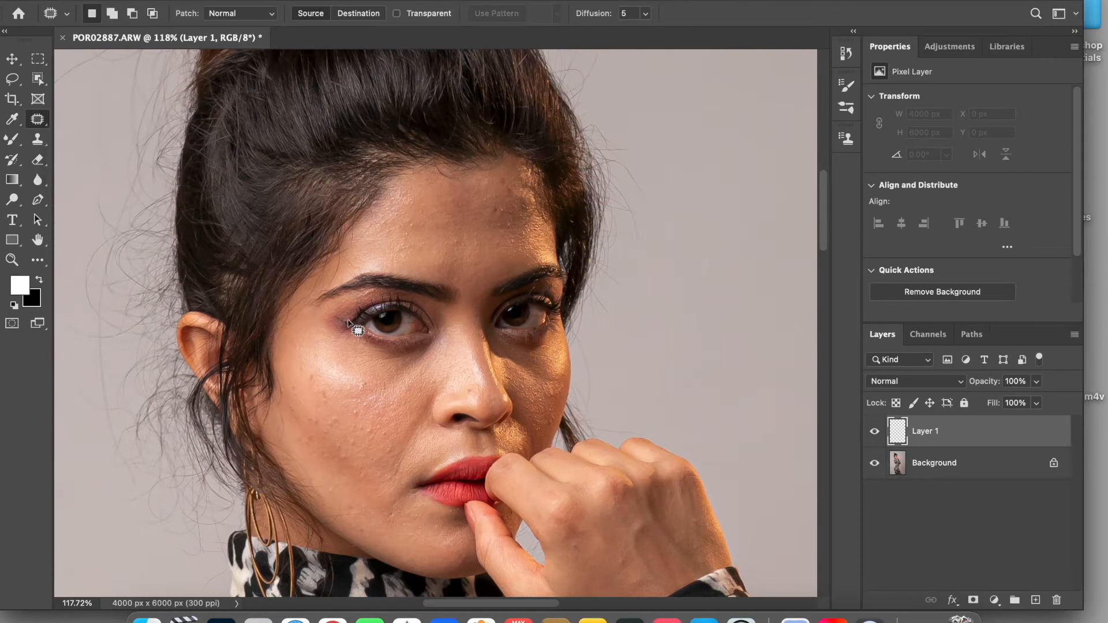
pyautogui.scroll(5, 348, 324)
pyautogui.scroll(-3, 354, 322)
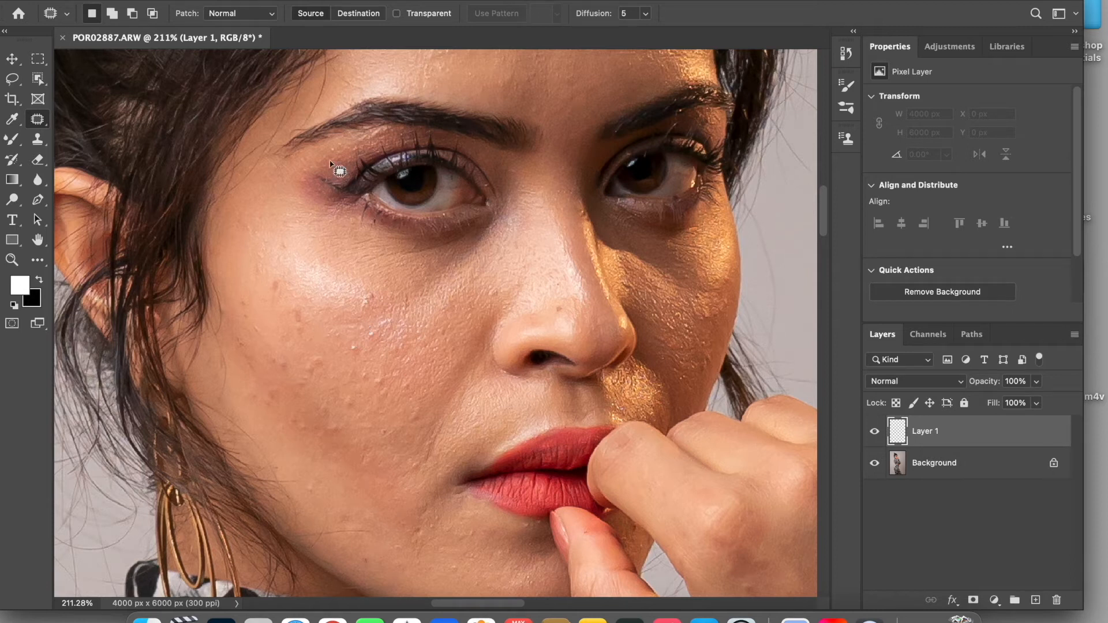
pyautogui.moveTo(375, 297)
pyautogui.mouseDown()
pyautogui.moveTo(366, 302)
pyautogui.moveTo(382, 306)
pyautogui.moveTo(370, 292)
pyautogui.moveTo(354, 298)
pyautogui.mouseUp()
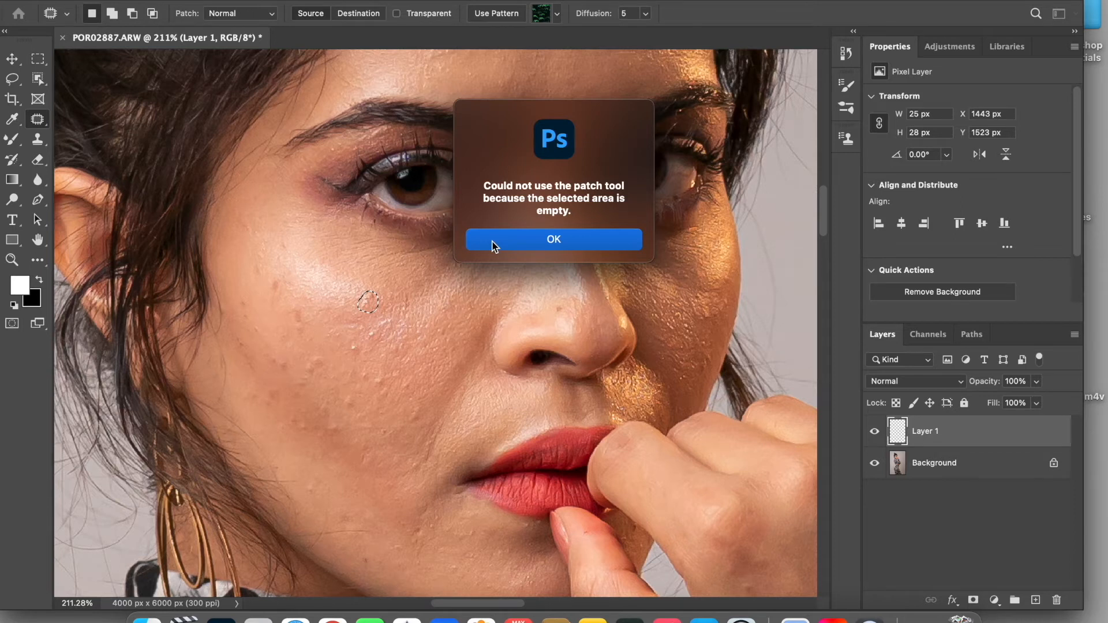
pyautogui.click(493, 242)
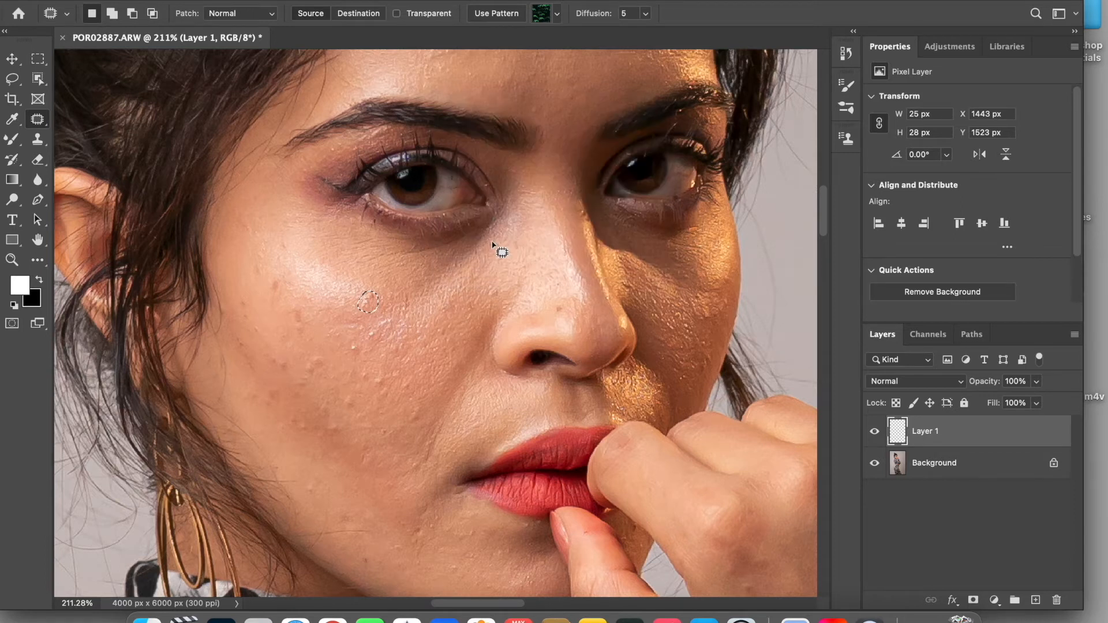
pyautogui.rightClick(39, 121)
pyautogui.click(92, 133)
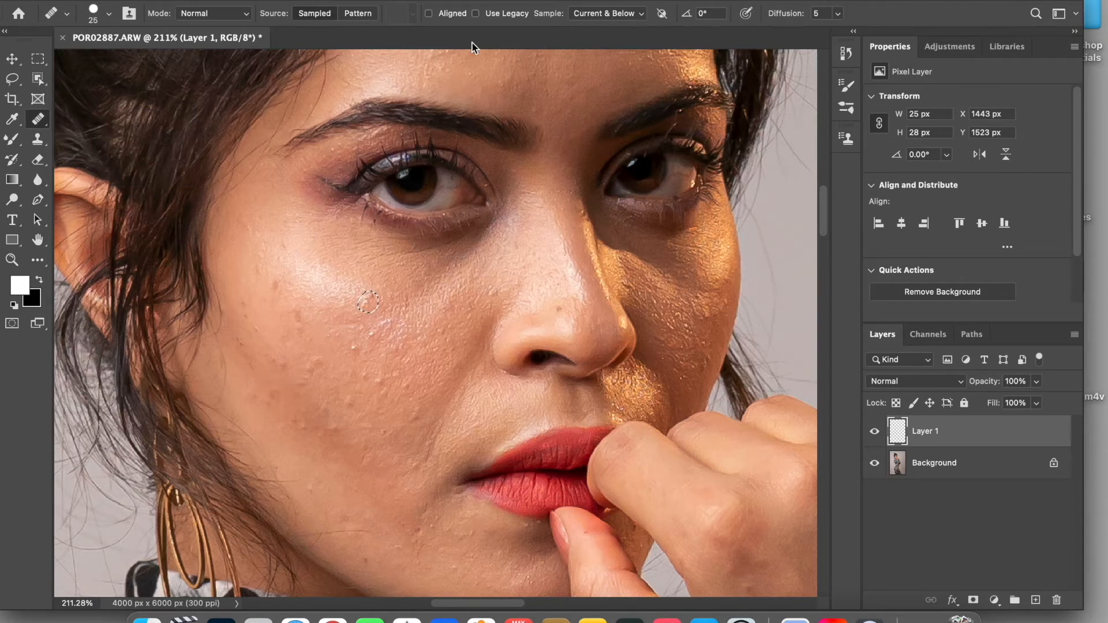
pyautogui.rightClick(42, 121)
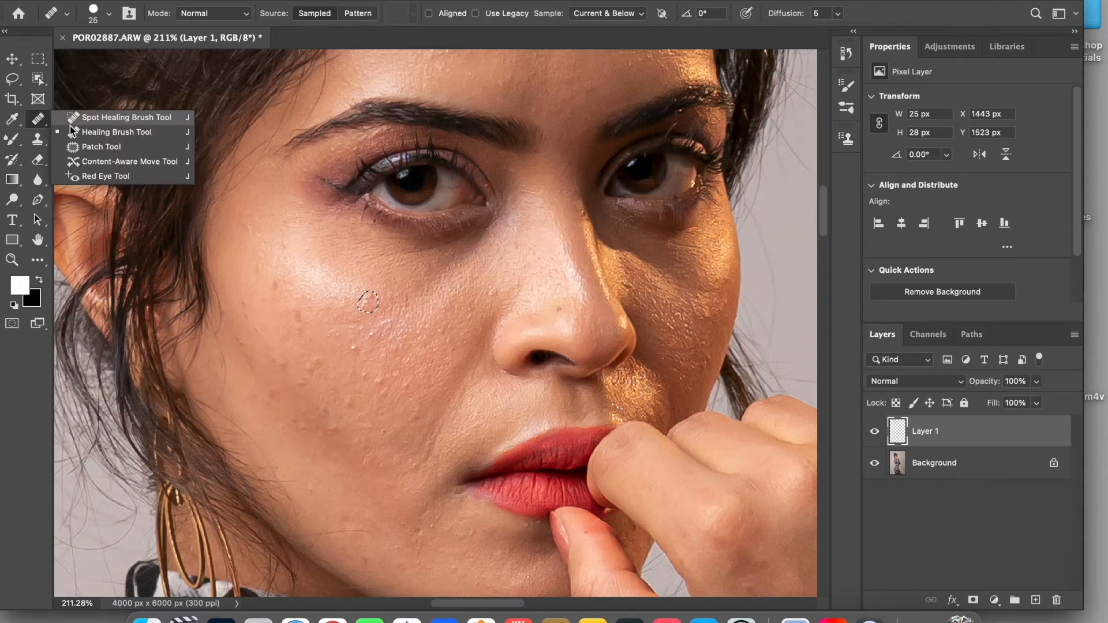
pyautogui.click(88, 148)
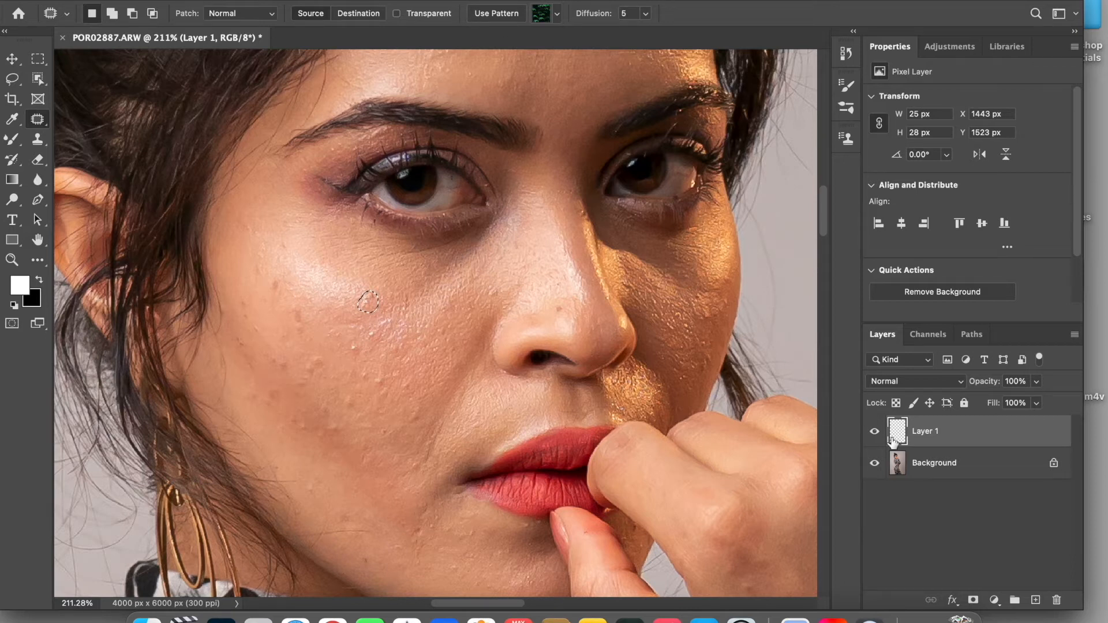
pyautogui.moveTo(978, 437); pyautogui.dragTo(1056, 601)
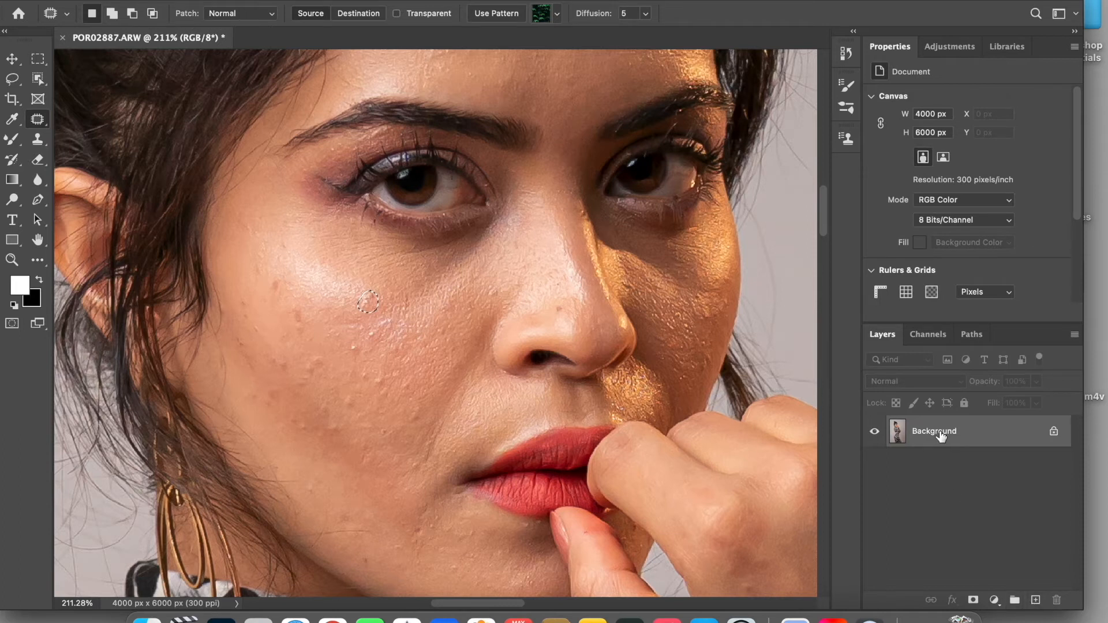
pyautogui.press('super+z')
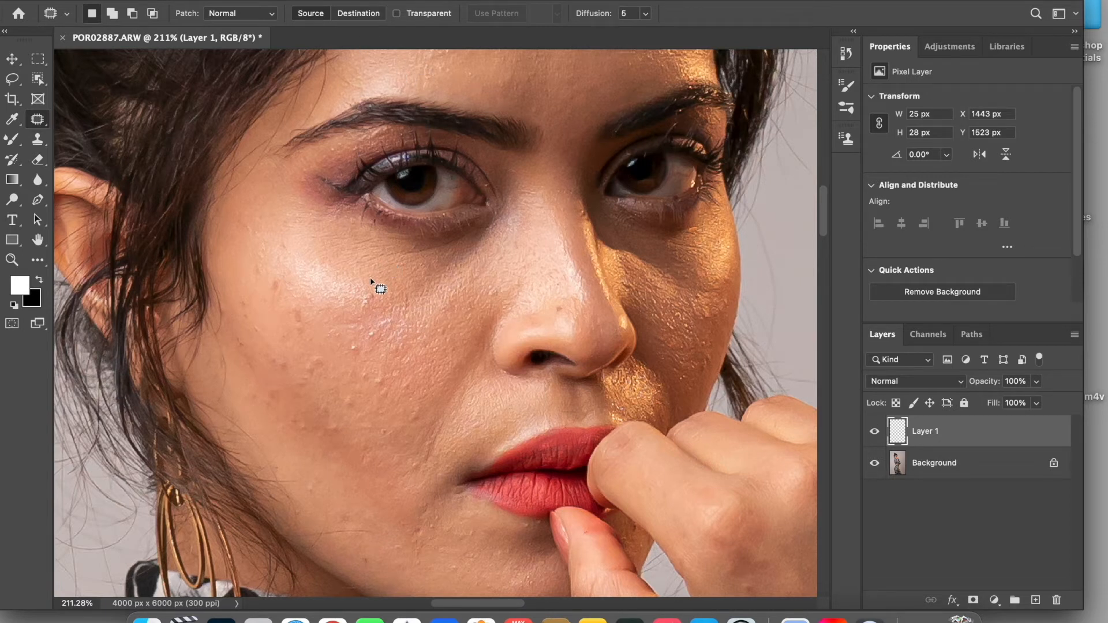
# - Replace the empty layer with a duplicate of the Background layer
pyautogui.moveTo(933, 435); pyautogui.dragTo(1056, 600)
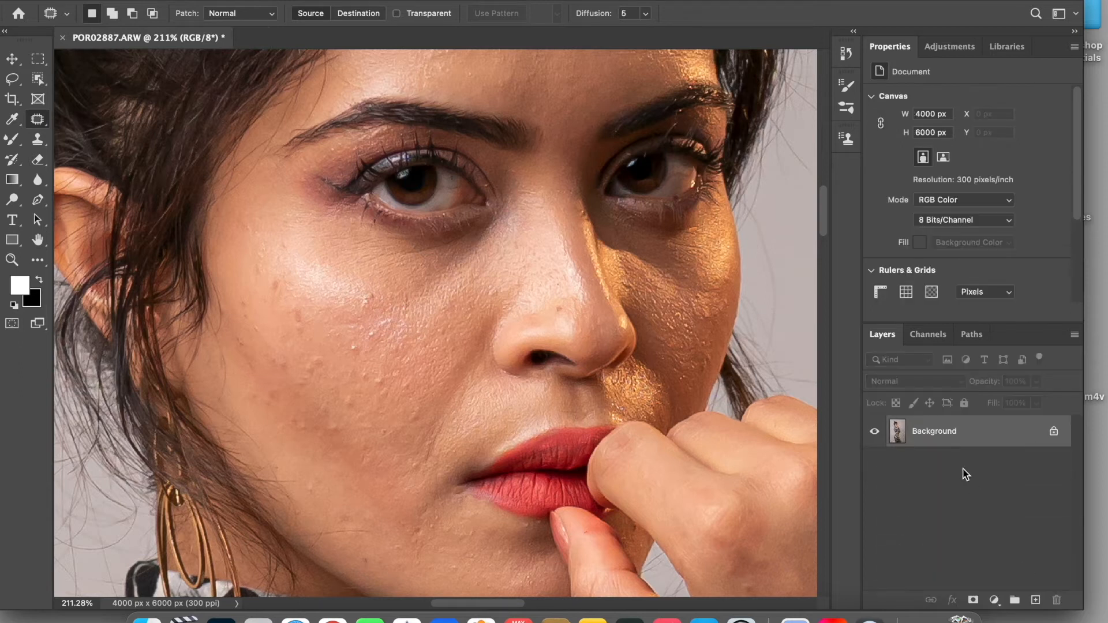
pyautogui.press('super+j')
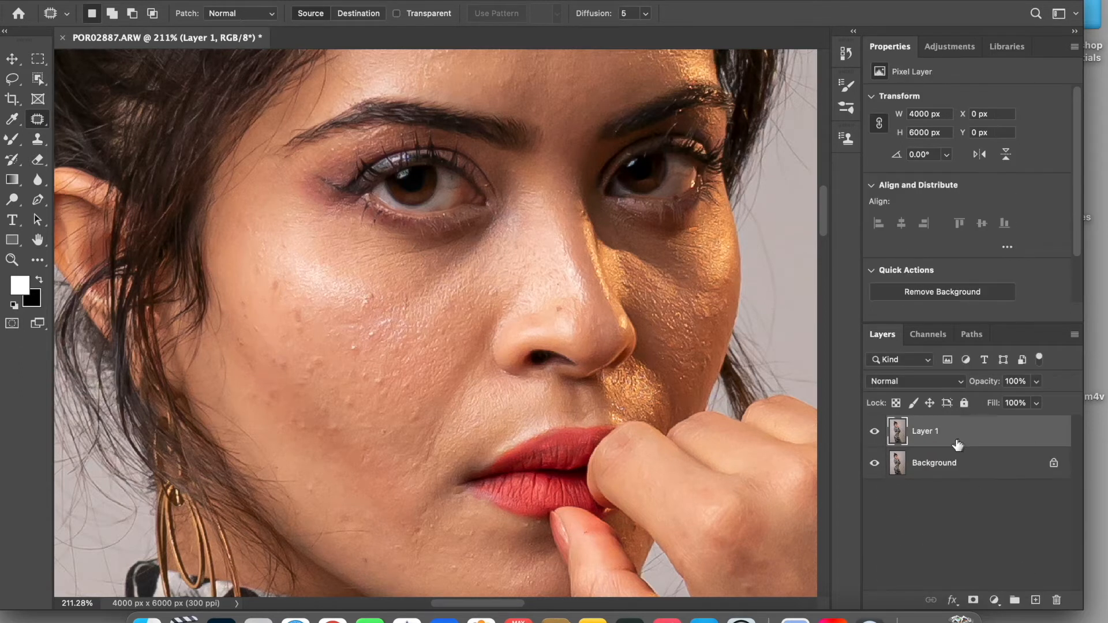
# - Remove the blemishes on the cheek and beside the nose with the Patch tool, sampling nearby clean skin
pyautogui.moveTo(402, 294)
pyautogui.mouseDown()
pyautogui.moveTo(408, 316)
pyautogui.moveTo(403, 294)
pyautogui.moveTo(364, 290)
pyautogui.moveTo(374, 310)
pyautogui.moveTo(373, 290)
pyautogui.moveTo(356, 294)
pyautogui.moveTo(297, 344)
pyautogui.moveTo(298, 306)
pyautogui.moveTo(318, 319)
pyautogui.mouseUp()
pyautogui.moveTo(259, 260); pyautogui.dragTo(247, 294)
pyautogui.moveTo(252, 301)
pyautogui.mouseDown()
pyautogui.moveTo(281, 347)
pyautogui.moveTo(318, 355)
pyautogui.mouseUp()
pyautogui.moveTo(322, 365); pyautogui.dragTo(242, 344)
pyautogui.moveTo(359, 342); pyautogui.dragTo(360, 341)
pyautogui.moveTo(361, 348)
pyautogui.mouseDown()
pyautogui.moveTo(450, 327)
pyautogui.moveTo(424, 393)
pyautogui.mouseUp()
pyautogui.moveTo(365, 364)
pyautogui.mouseDown()
pyautogui.moveTo(364, 379)
pyautogui.moveTo(363, 366)
pyautogui.mouseUp()
pyautogui.moveTo(296, 418); pyautogui.dragTo(337, 427)
pyautogui.moveTo(360, 396)
pyautogui.mouseDown()
pyautogui.moveTo(351, 403)
pyautogui.moveTo(363, 399)
pyautogui.mouseUp()
pyautogui.moveTo(621, 281); pyautogui.dragTo(640, 284)
# - Try a Black & White adjustment layer with lowered Reds above the retouched layer, and delete it
pyautogui.scroll(5, 635, 277)
pyautogui.scroll(-5, 618, 153)
pyautogui.scroll(3, 618, 154)
pyautogui.click(993, 599)
pyautogui.click(1015, 432)
pyautogui.moveTo(962, 154); pyautogui.dragTo(894, 154)
pyautogui.moveTo(1009, 439); pyautogui.dragTo(1053, 602)
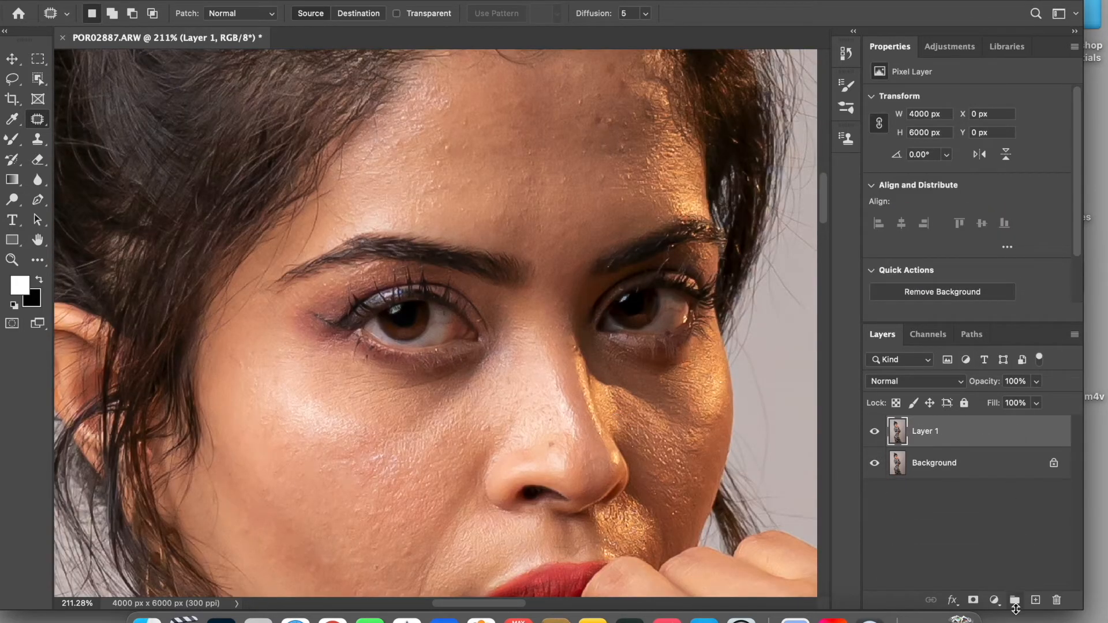
# - Add a Black & White adjustment layer above Layer 1 with its Reds lowered to -63
pyautogui.click(994, 600)
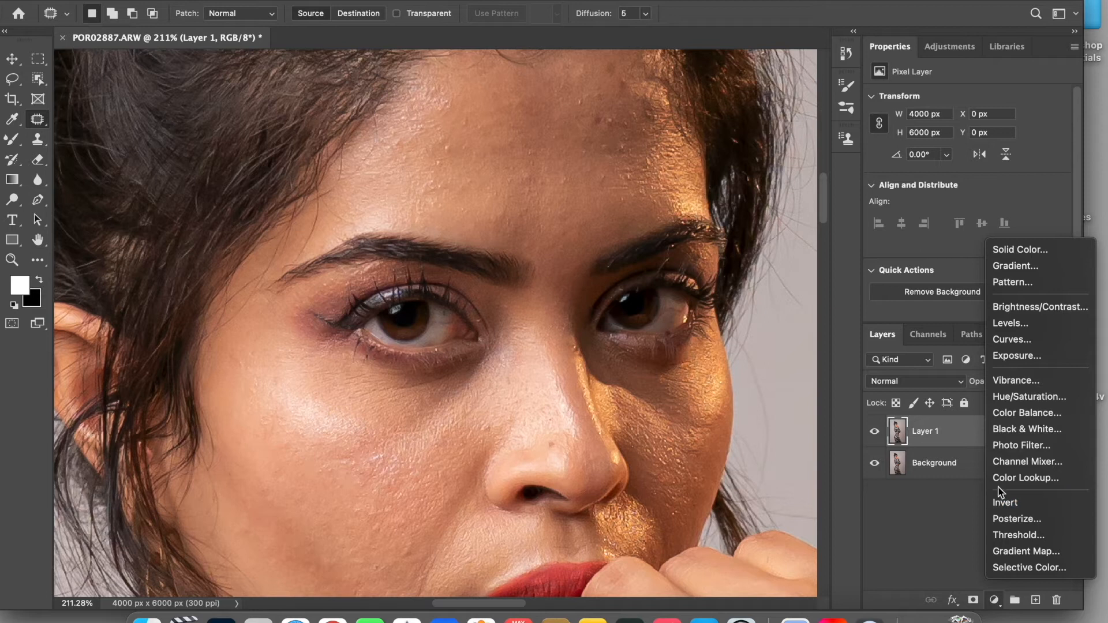
pyautogui.click(1012, 431)
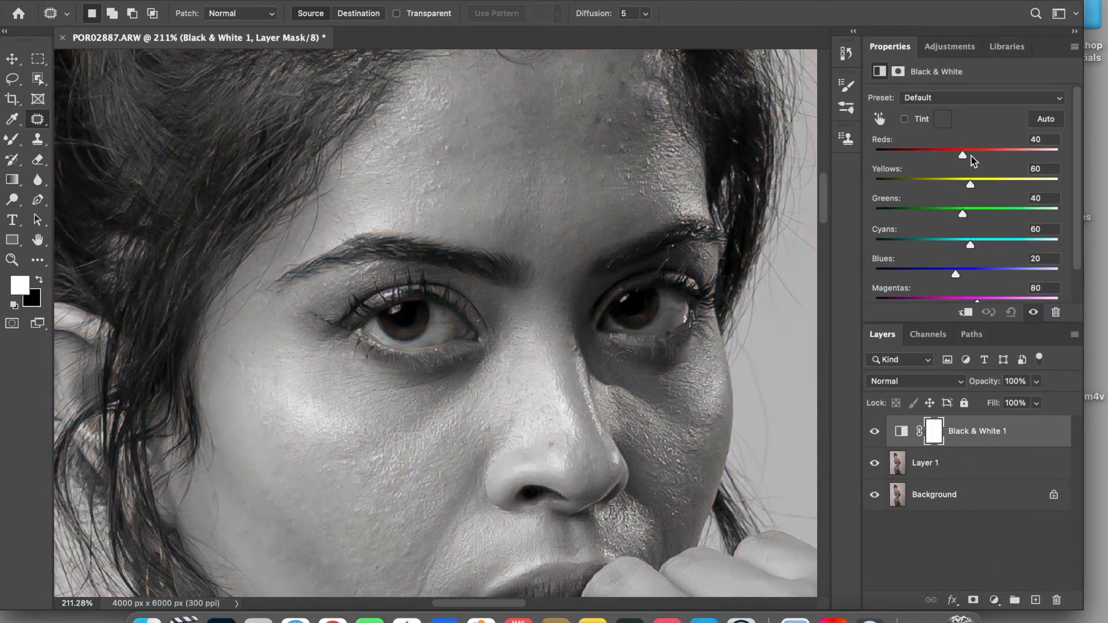
pyautogui.moveTo(964, 158); pyautogui.dragTo(926, 159)
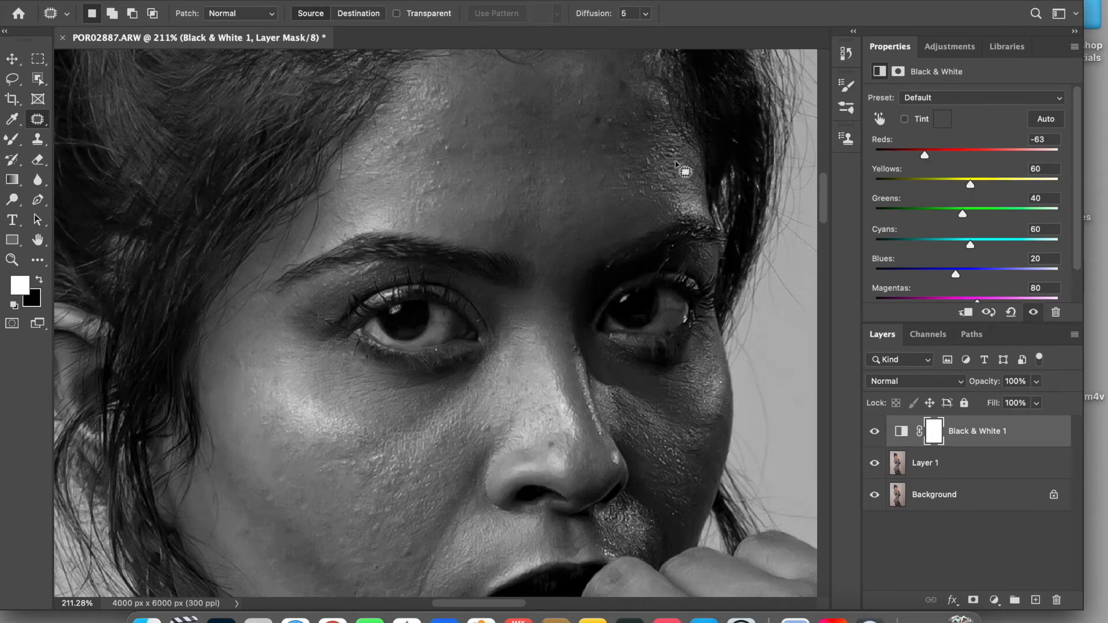
# - Patch the dark spots on the forehead on Layer 1, beneath the Black & White adjustment, sampling nearby clean skin
pyautogui.scroll(3, 686, 173)
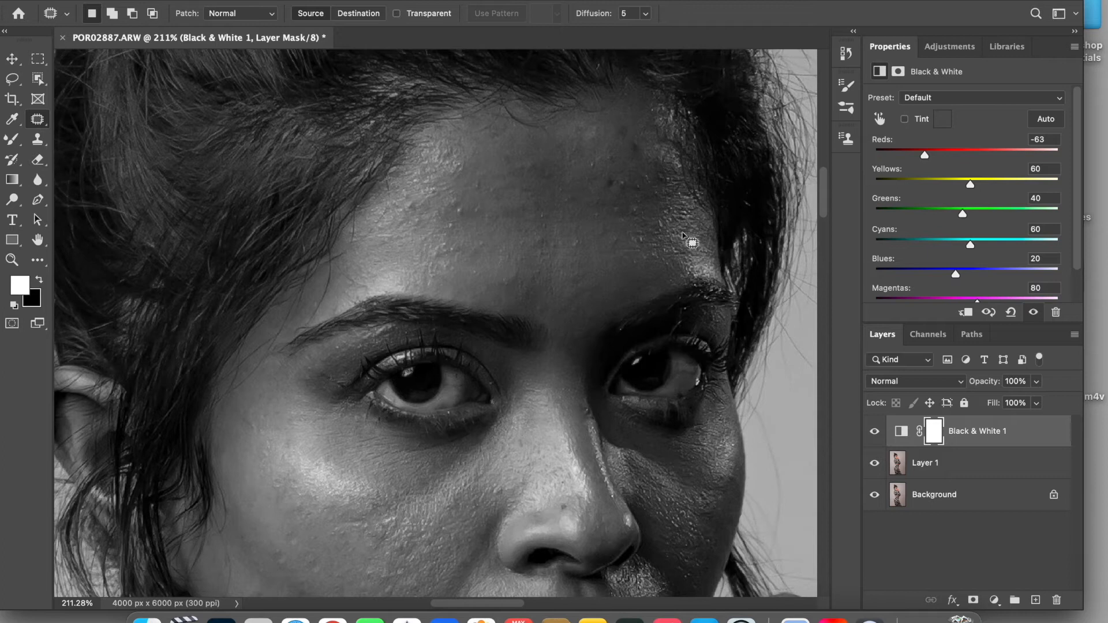
pyautogui.click(933, 466)
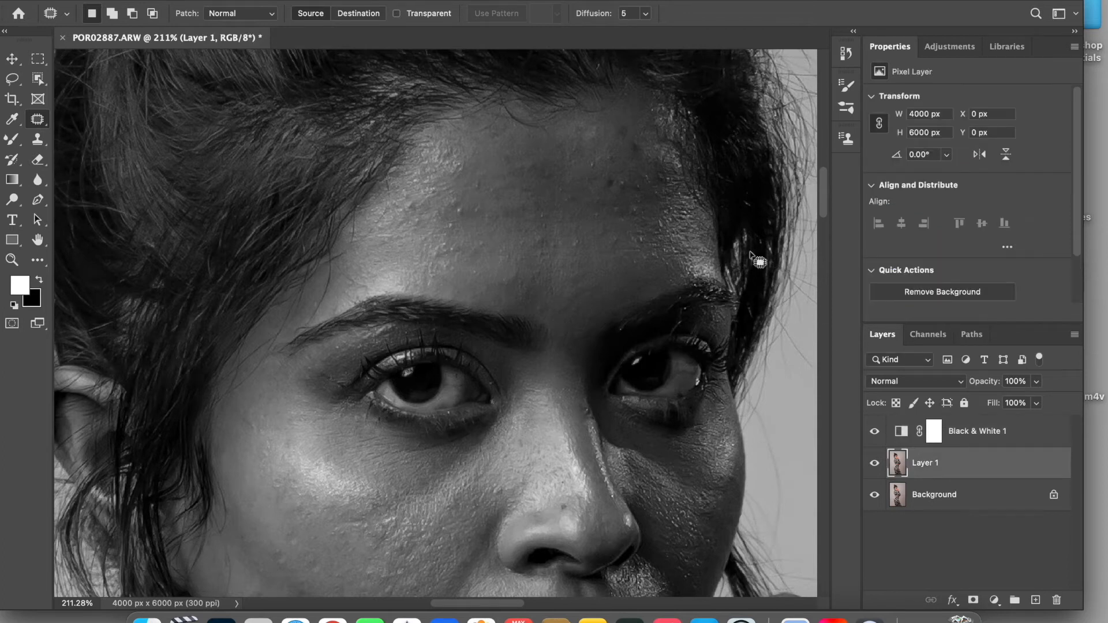
pyautogui.moveTo(637, 138)
pyautogui.mouseDown()
pyautogui.moveTo(604, 150)
pyautogui.moveTo(635, 127)
pyautogui.moveTo(627, 121)
pyautogui.moveTo(600, 137)
pyautogui.moveTo(618, 190)
pyautogui.moveTo(614, 171)
pyautogui.moveTo(592, 188)
pyautogui.moveTo(643, 188)
pyautogui.moveTo(613, 204)
pyautogui.moveTo(601, 195)
pyautogui.moveTo(592, 186)
pyautogui.mouseUp()
pyautogui.moveTo(638, 140)
pyautogui.mouseDown()
pyautogui.moveTo(642, 160)
pyautogui.moveTo(639, 142)
pyautogui.moveTo(642, 151)
pyautogui.moveTo(599, 124)
pyautogui.moveTo(618, 129)
pyautogui.moveTo(568, 168)
pyautogui.mouseUp()
pyautogui.moveTo(639, 204)
pyautogui.mouseDown()
pyautogui.moveTo(626, 213)
pyautogui.moveTo(654, 208)
pyautogui.moveTo(648, 240)
pyautogui.mouseUp()
pyautogui.click(640, 232)
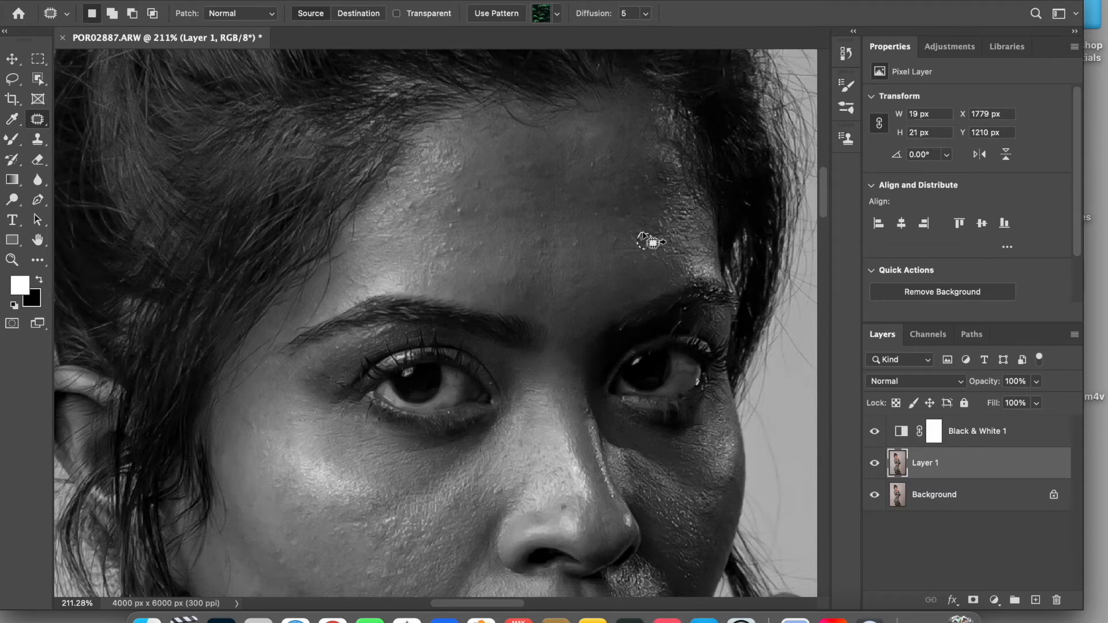
pyautogui.moveTo(662, 166)
pyautogui.mouseDown()
pyautogui.moveTo(657, 179)
pyautogui.moveTo(661, 167)
pyautogui.mouseUp()
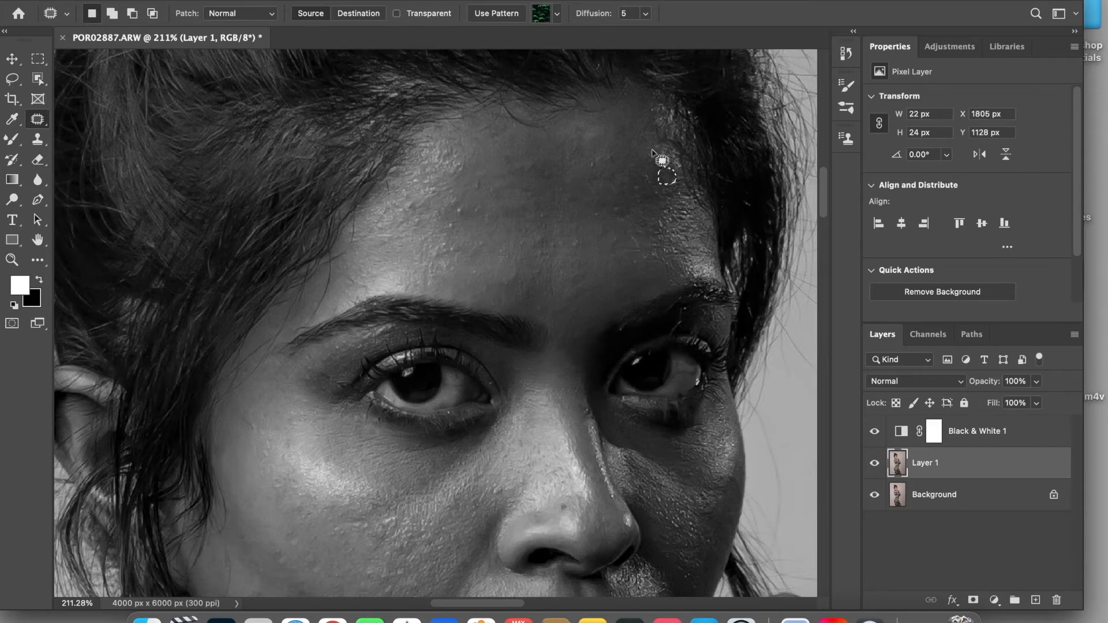
# - Patch the remaining blemishes on the nose tip, the lower cheek and the outer edge of the gold-lit cheek
pyautogui.scroll(-5, 663, 218)
pyautogui.scroll(-5, 657, 209)
pyautogui.hscroll(-2, 656, 209)
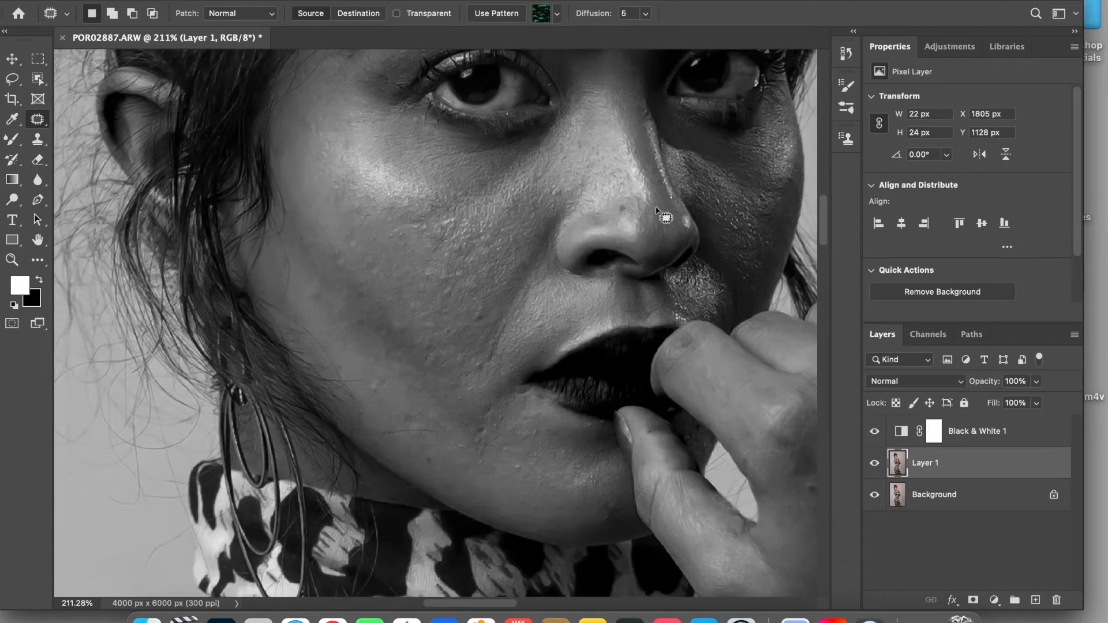
pyautogui.moveTo(617, 204)
pyautogui.mouseDown()
pyautogui.moveTo(630, 211)
pyautogui.moveTo(619, 202)
pyautogui.mouseUp()
pyautogui.scroll(-3, 644, 210)
pyautogui.moveTo(396, 307); pyautogui.dragTo(397, 316)
pyautogui.moveTo(440, 379); pyautogui.dragTo(448, 391)
pyautogui.moveTo(427, 338); pyautogui.dragTo(430, 348)
pyautogui.scroll(6, 692, 277)
pyautogui.hscroll(3, 692, 278)
pyautogui.moveTo(693, 278); pyautogui.dragTo(691, 280)
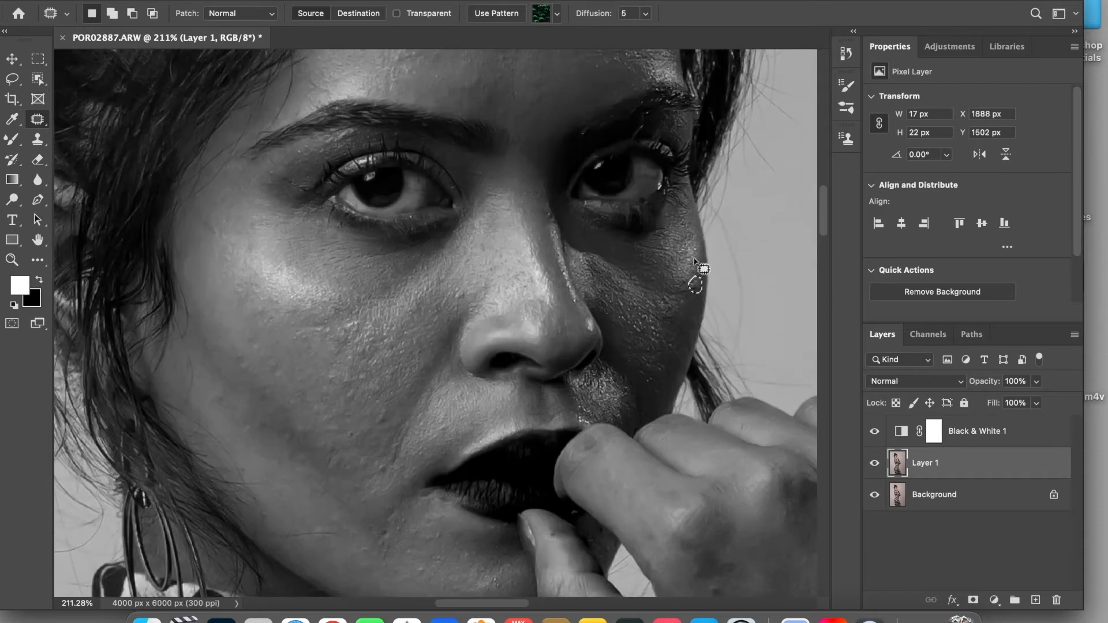
# - Delete the Black & White adjustment layer and merge Layer 1 with the Background
pyautogui.moveTo(1003, 438); pyautogui.dragTo(1056, 600)
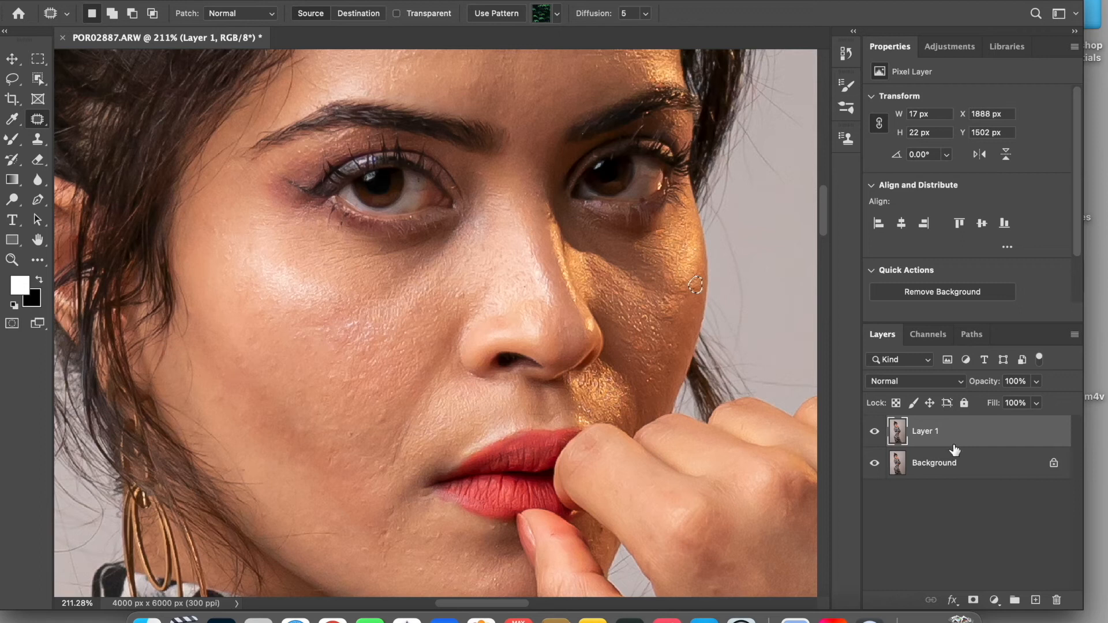
pyautogui.scroll(-5, 582, 301)
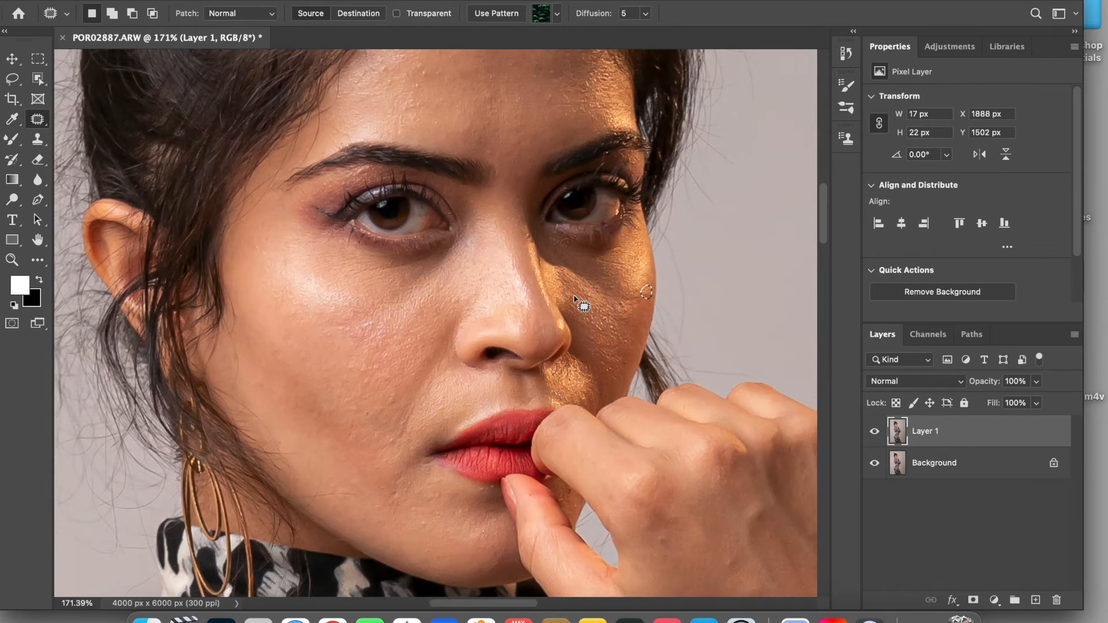
pyautogui.scroll(2, 582, 301)
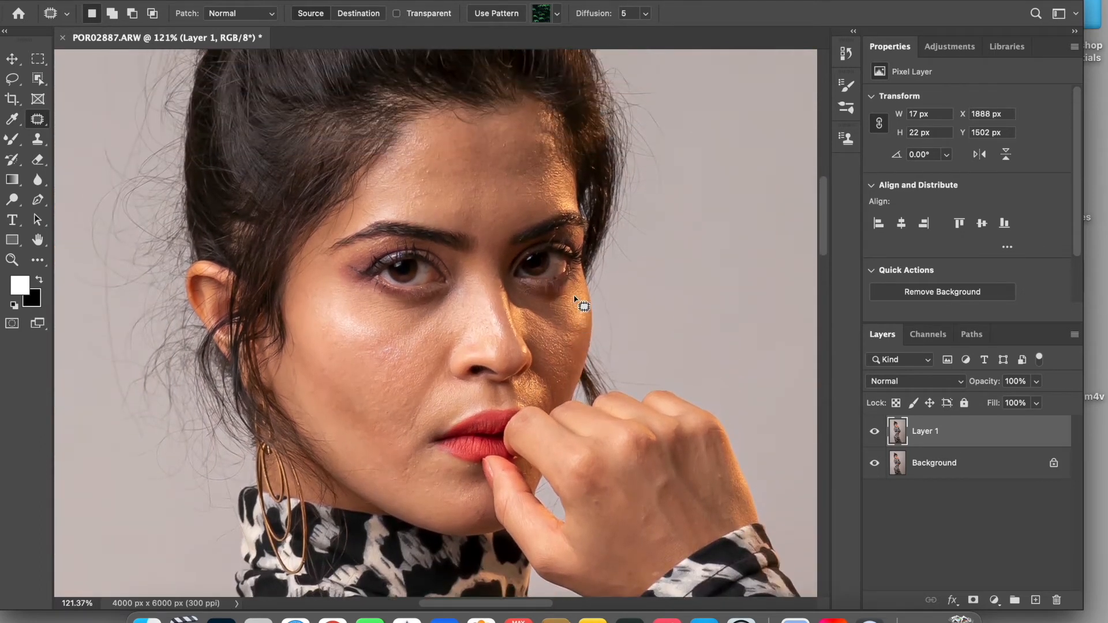
pyautogui.scroll(3, 577, 302)
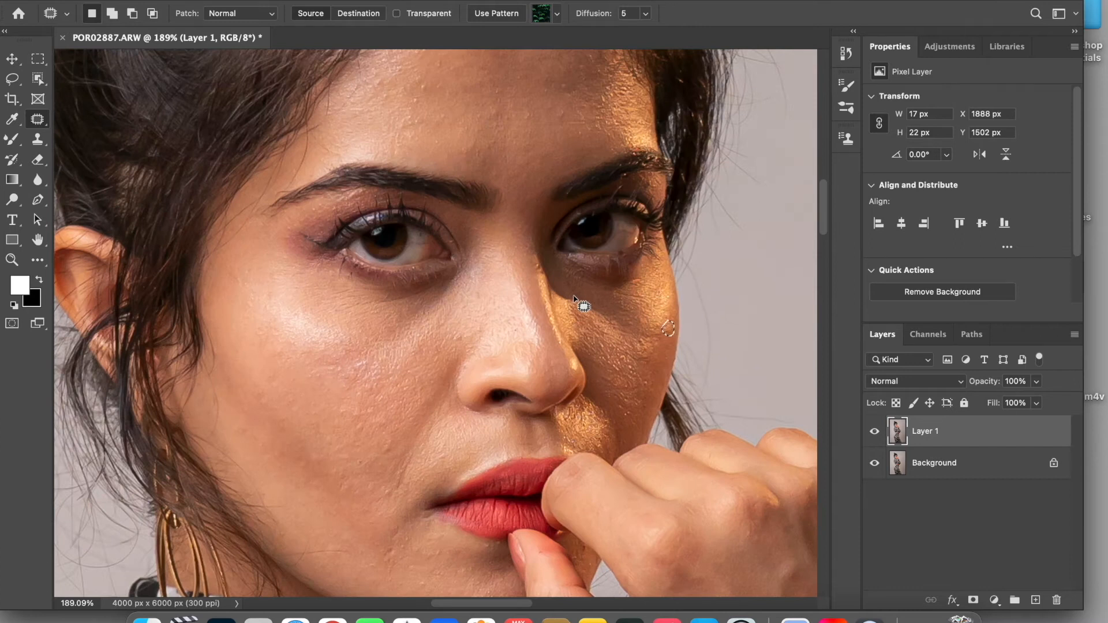
pyautogui.press('super+minus')
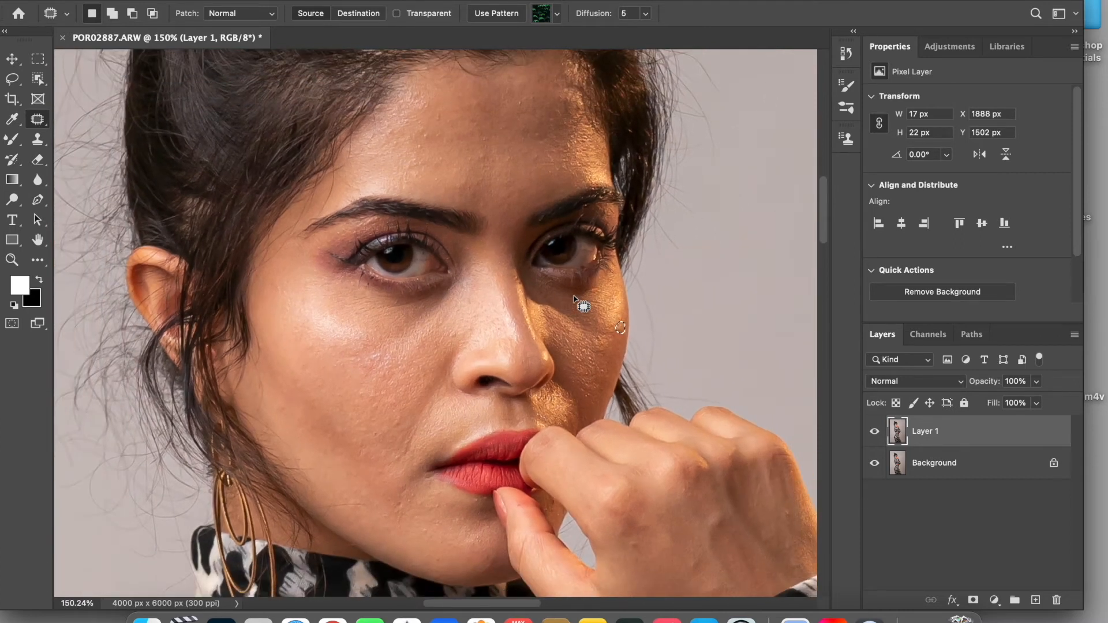
pyautogui.keyDown('shift'); pyautogui.click(960, 464); pyautogui.keyUp('shift')
pyautogui.press('super+e')
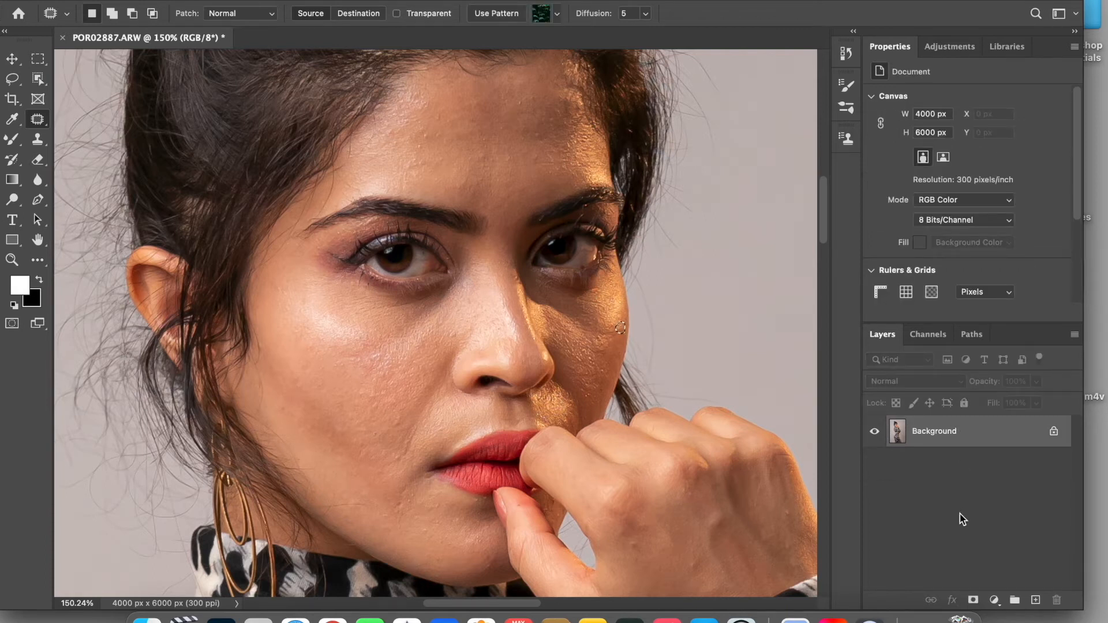
pyautogui.press('super+z')
pyautogui.press('super+j')
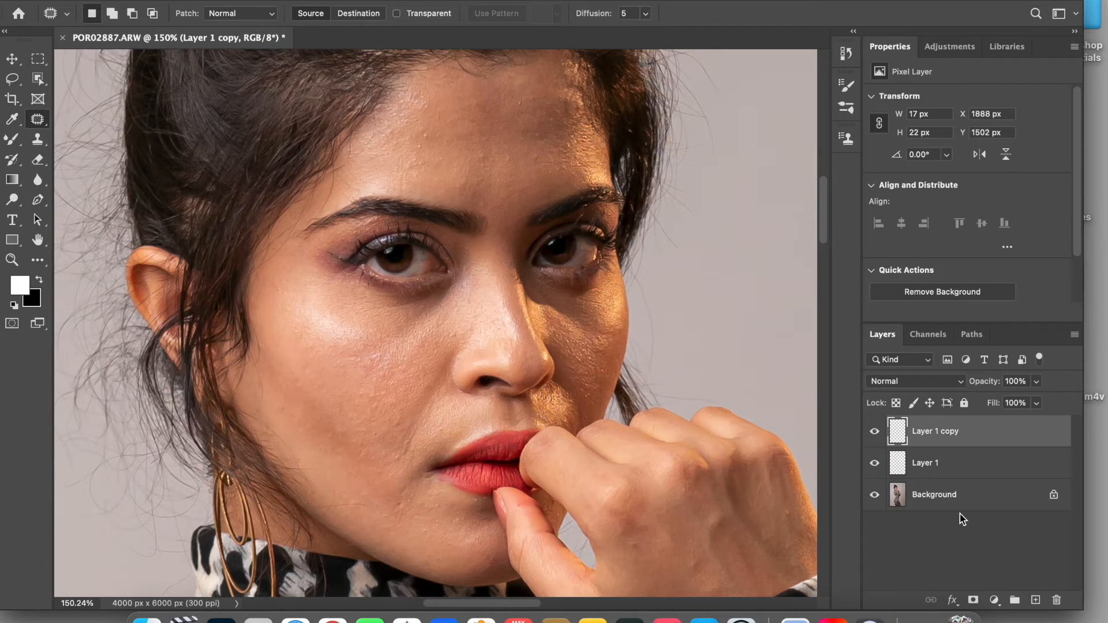
pyautogui.moveTo(1000, 463); pyautogui.dragTo(1057, 599)
pyautogui.moveTo(1004, 433); pyautogui.dragTo(1056, 599)
# - Duplicate the whole Background layer twice, naming the lower copy SKIN and the upper copy TEX
pyautogui.press('super+z')
pyautogui.press('super+z')
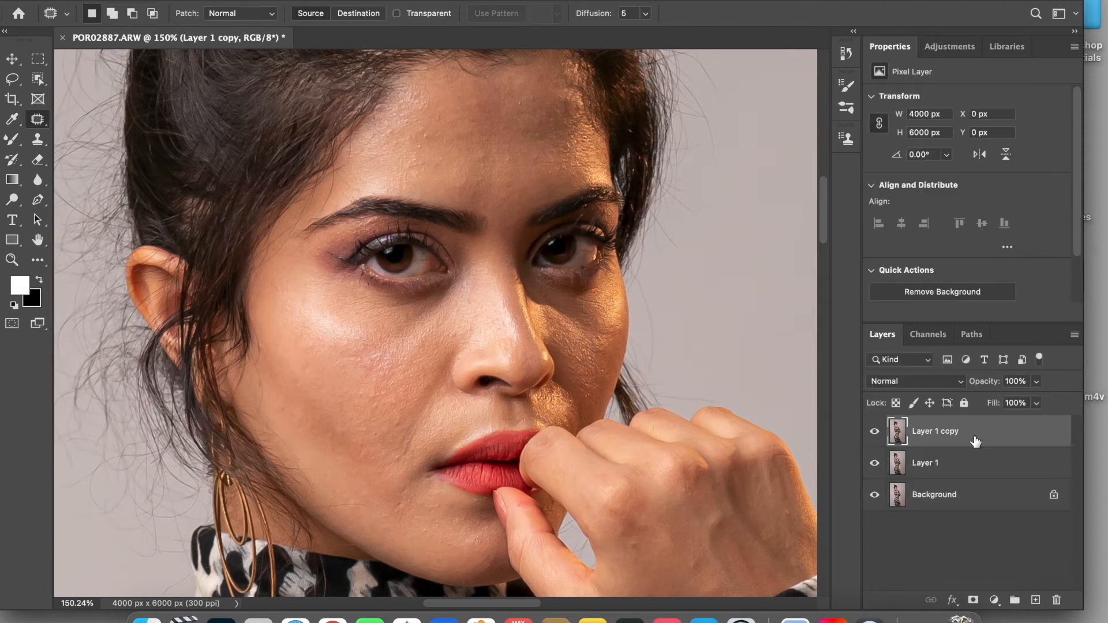
pyautogui.doubleClick(923, 462)
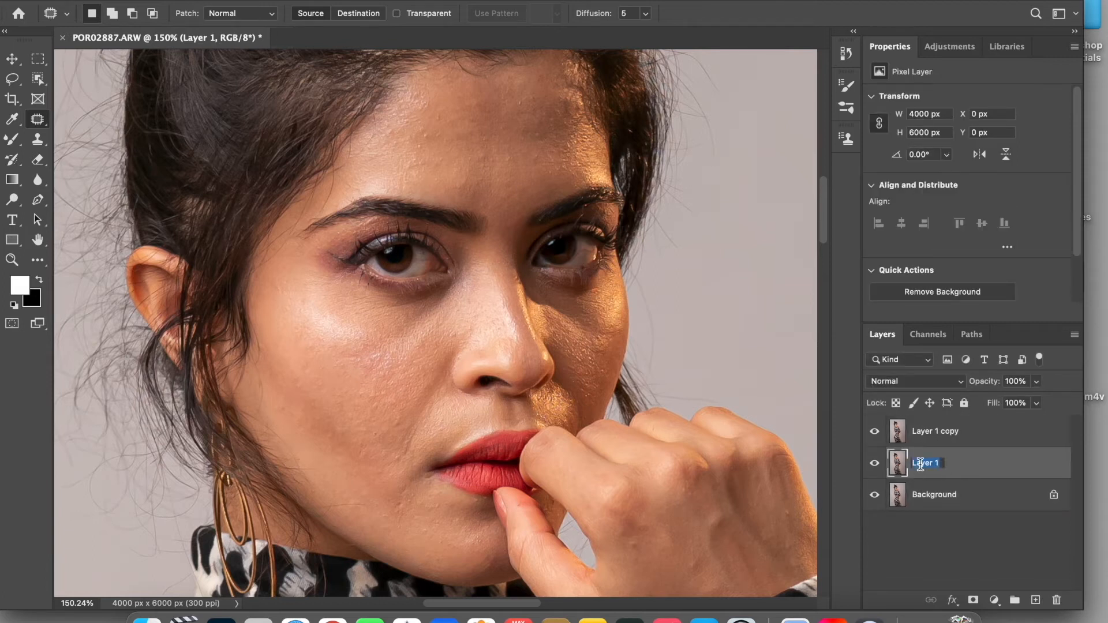
pyautogui.write('SKIN')
pyautogui.doubleClick(930, 430)
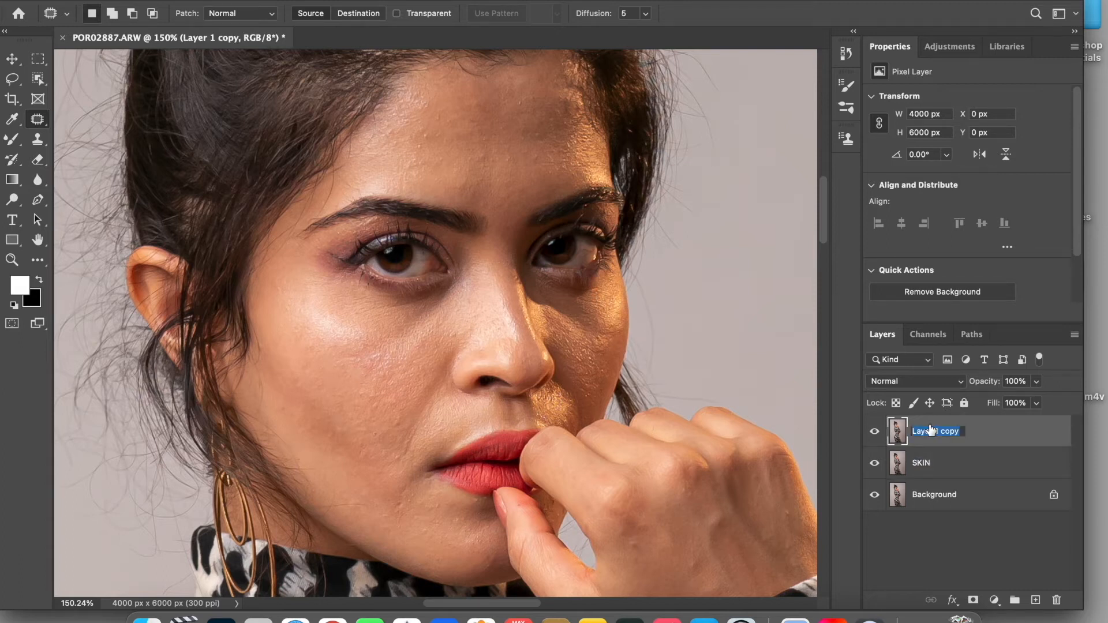
pyautogui.write('TEX')
pyautogui.press('Return')
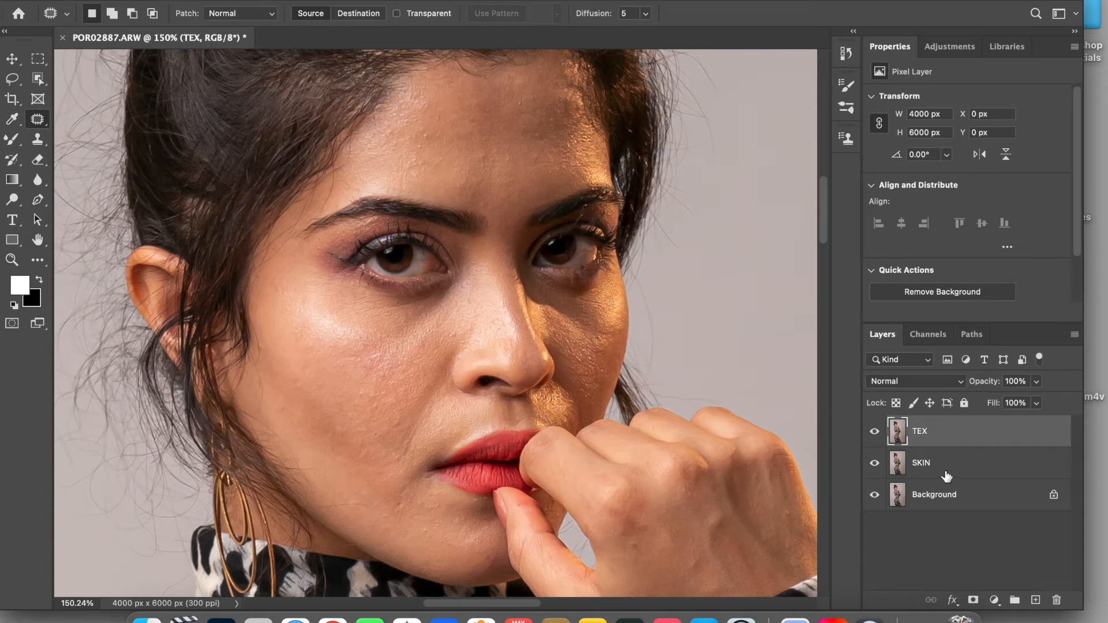
# - Group the TEX and SKIN layers and expand the group to show its contents
pyautogui.keyDown('shift'); pyautogui.click(950, 469); pyautogui.keyUp('shift')
pyautogui.press('super+g')
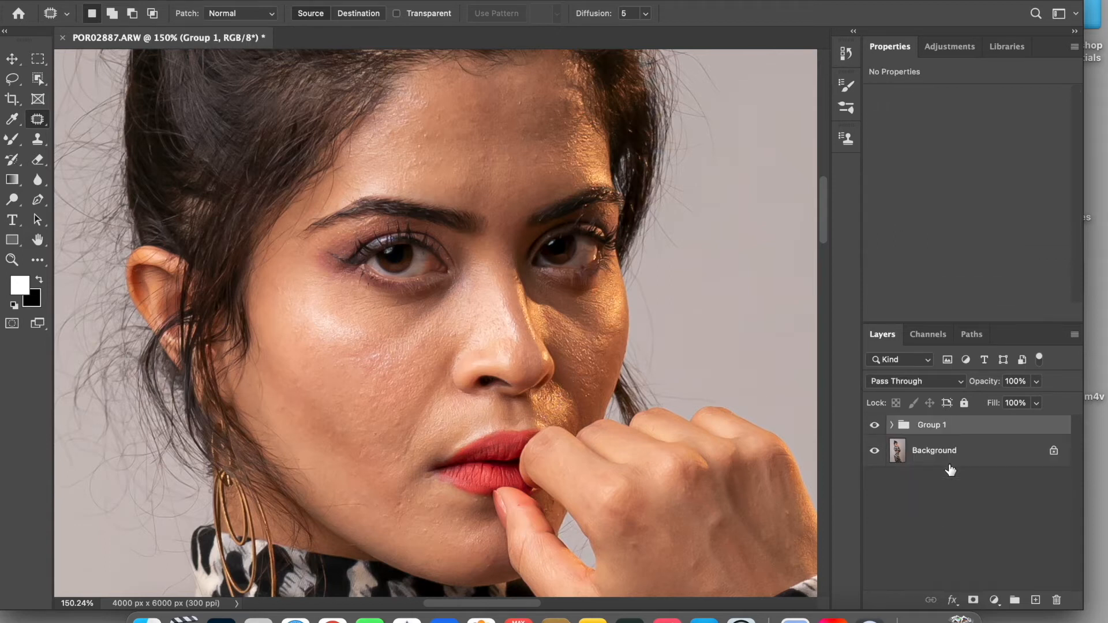
pyautogui.click(892, 425)
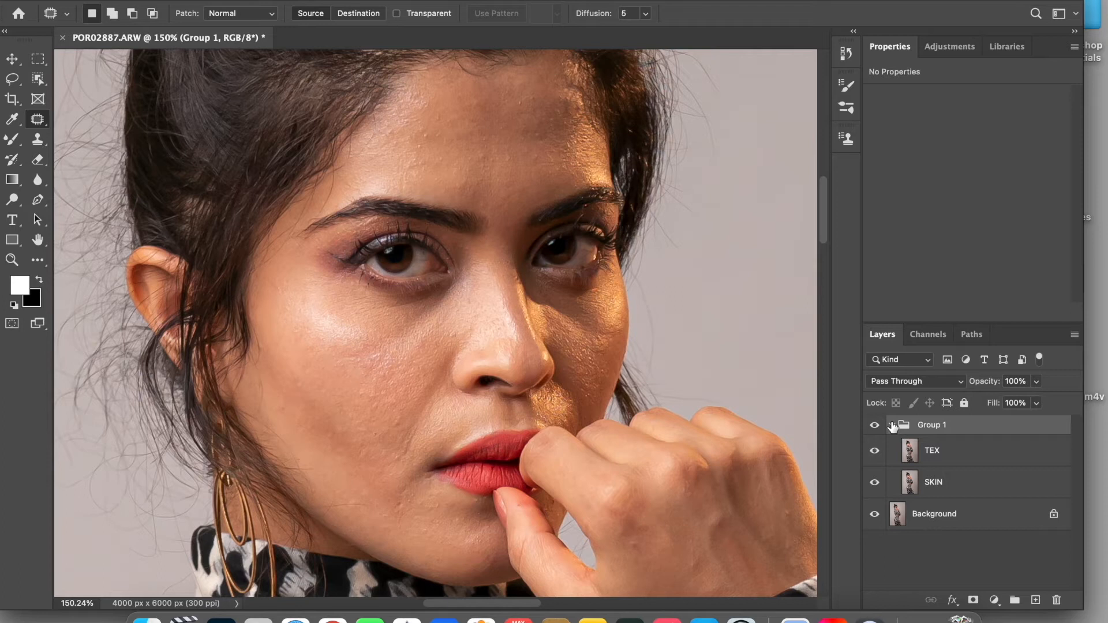
# - Hide the TEX layer and apply a Gaussian Blur with a 12.0-pixel radius to the SKIN layer
pyautogui.click(935, 489)
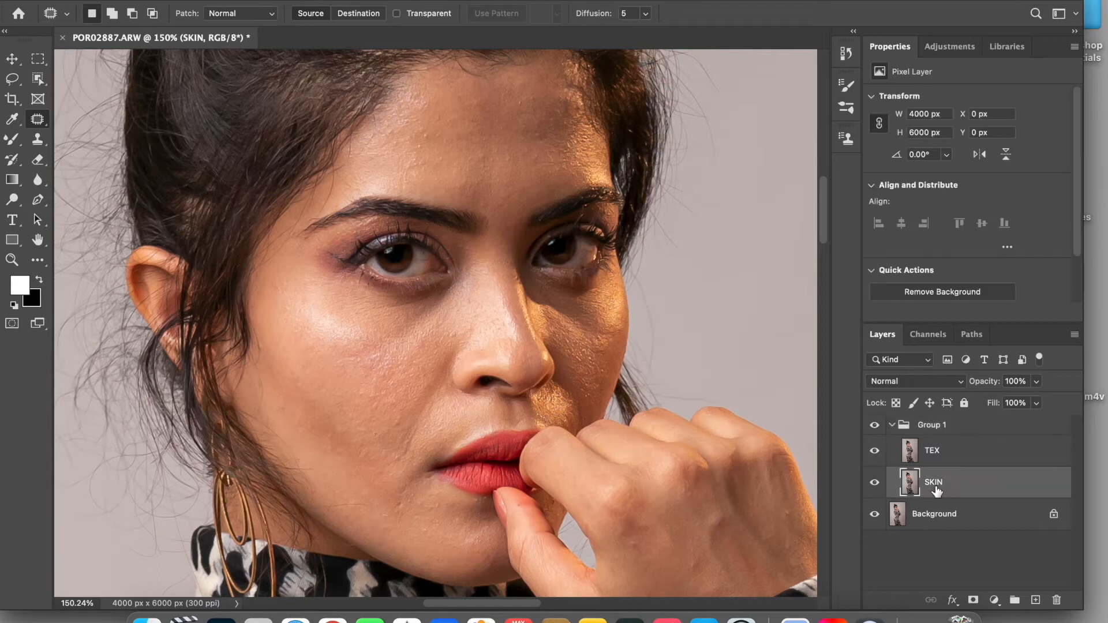
pyautogui.click(875, 451)
pyautogui.click(355, 1)
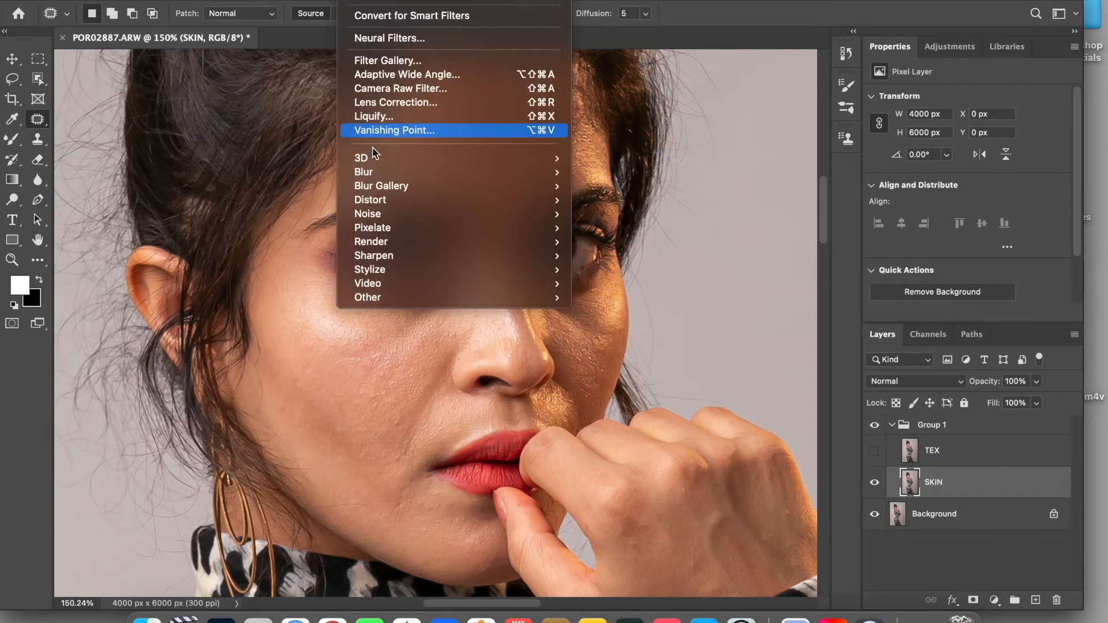
pyautogui.moveTo(431, 171)
pyautogui.click(609, 227)
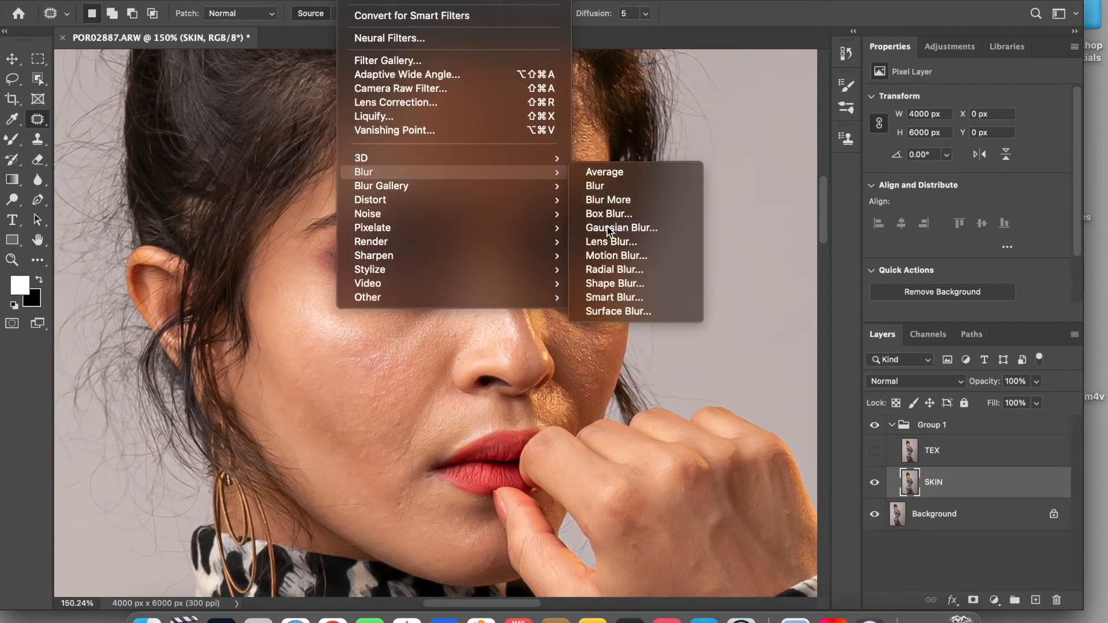
pyautogui.click(376, 340)
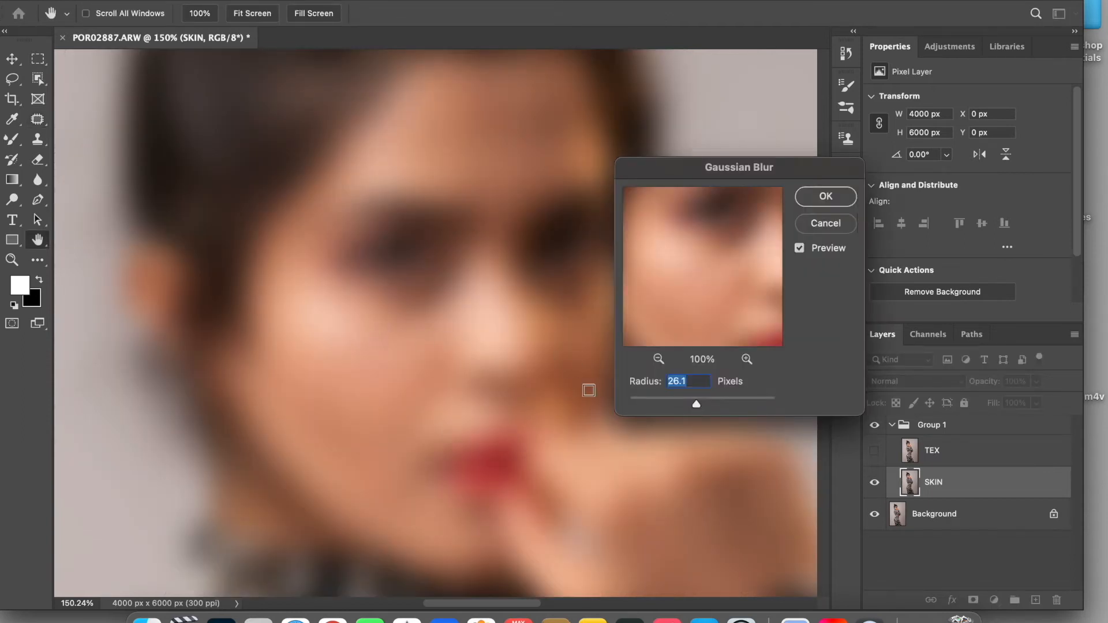
pyautogui.moveTo(698, 406); pyautogui.dragTo(623, 412)
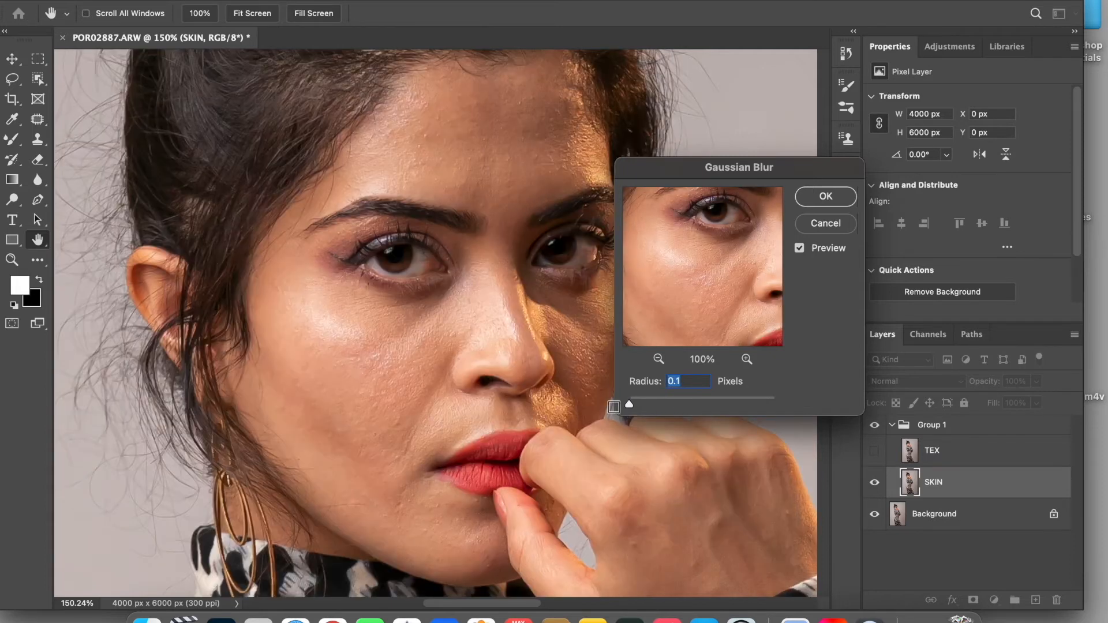
pyautogui.moveTo(630, 407); pyautogui.dragTo(690, 409)
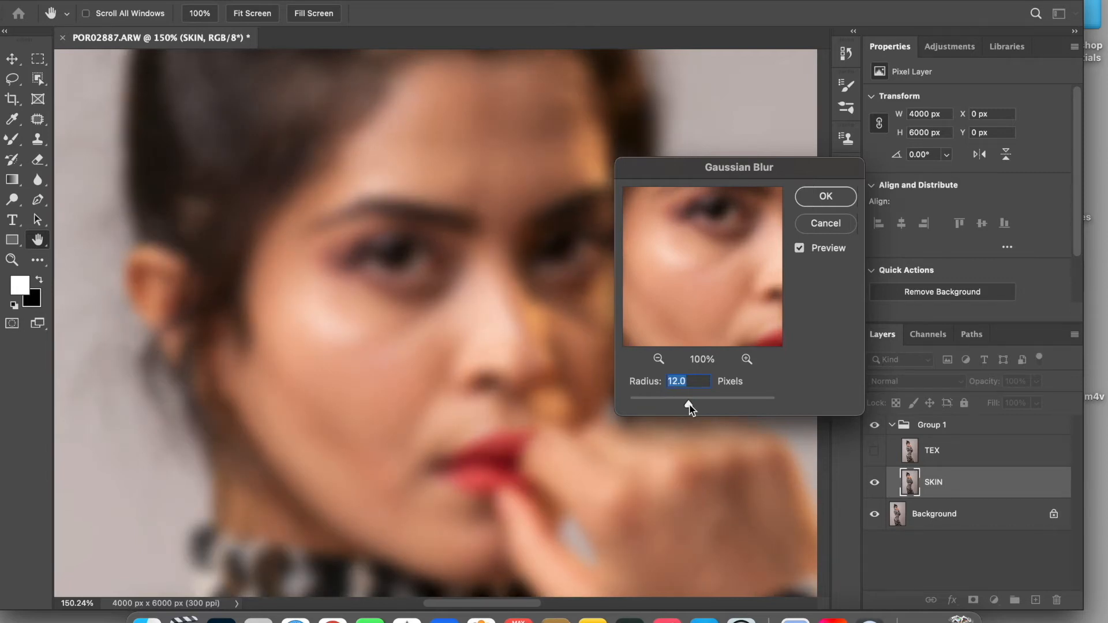
pyautogui.click(825, 198)
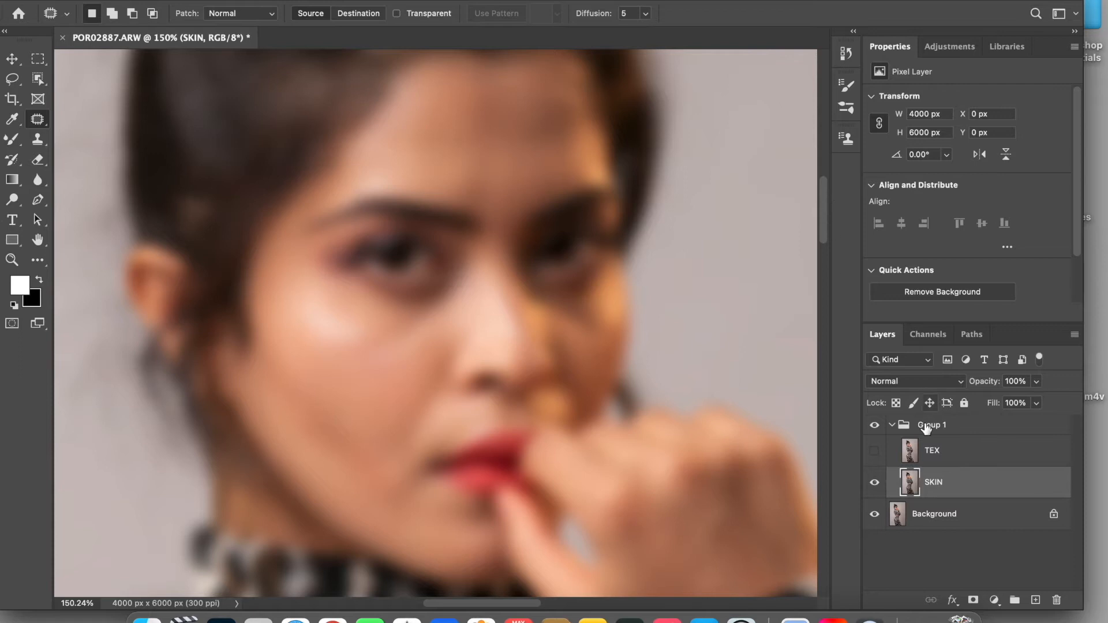
# - Apply the SKIN layer to the visible TEX layer using Subtract, scale 2 and offset 128, and set TEX's blend mode to Linear Light
pyautogui.click(941, 455)
pyautogui.click(874, 451)
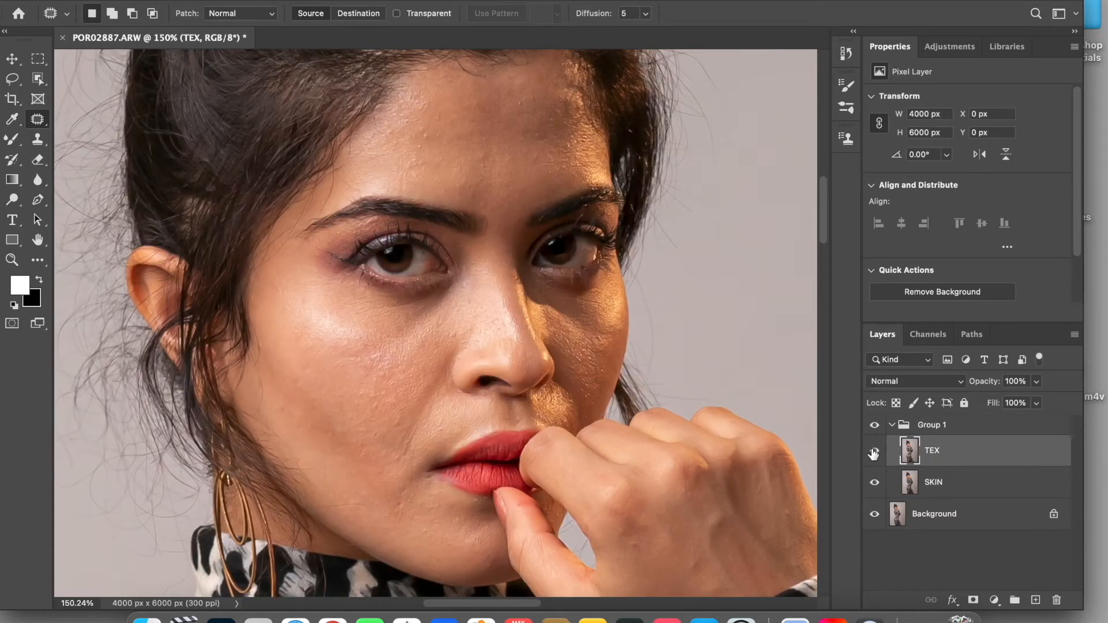
pyautogui.click(190, 2)
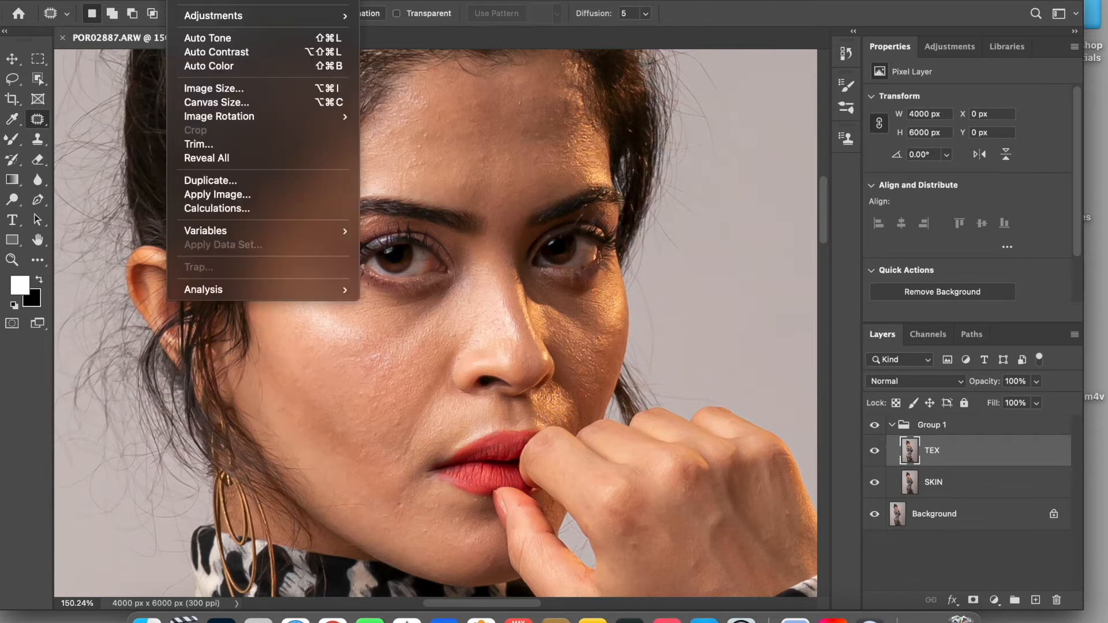
pyautogui.click(228, 194)
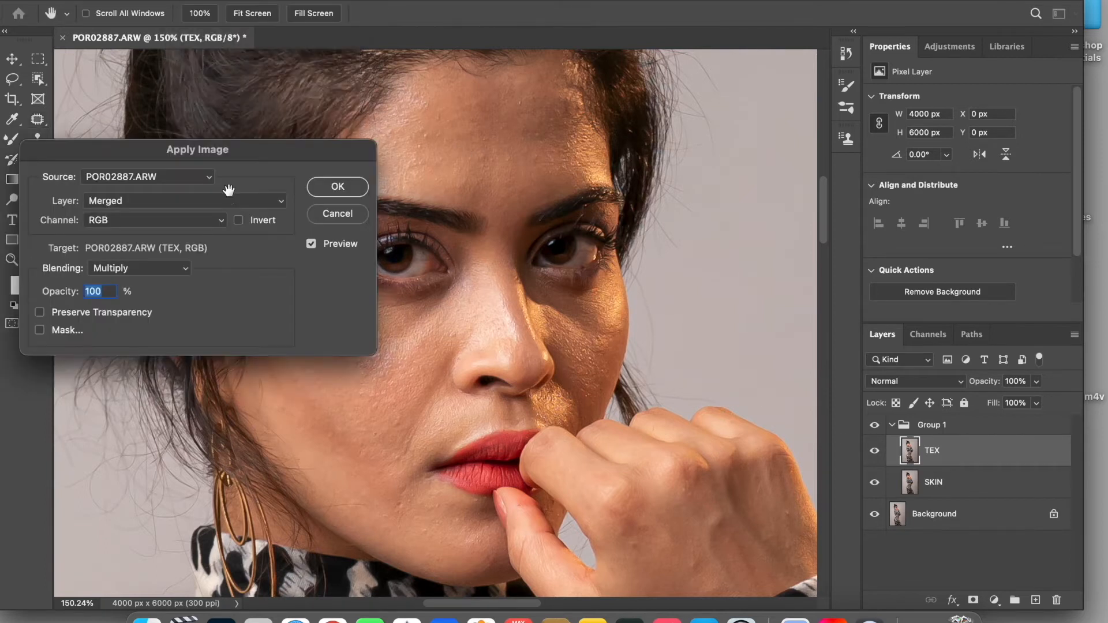
pyautogui.click(211, 202)
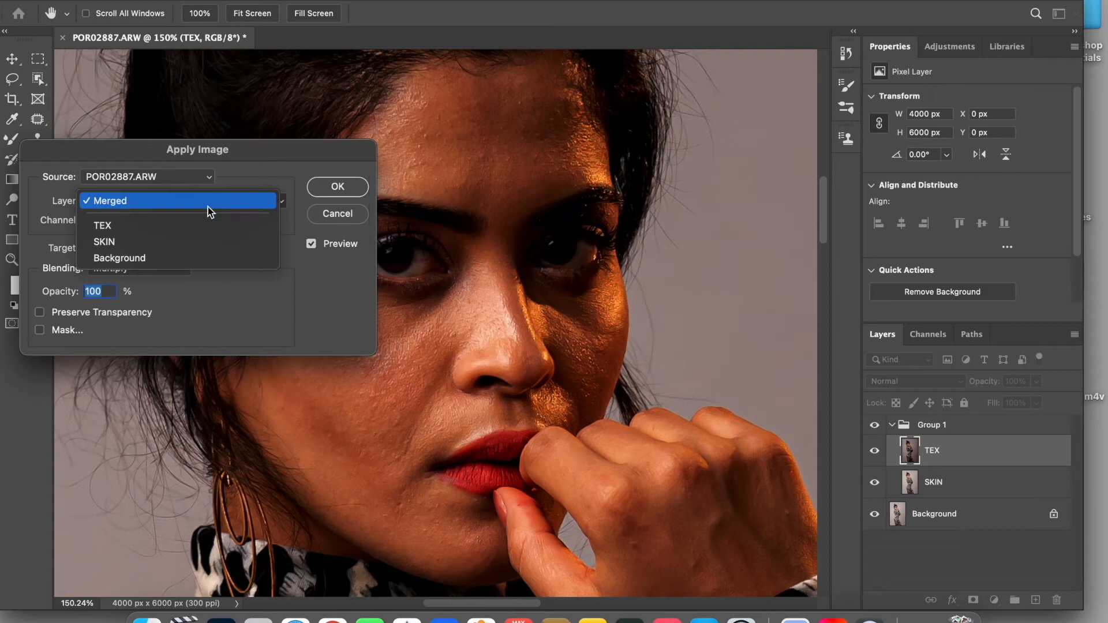
pyautogui.click(192, 242)
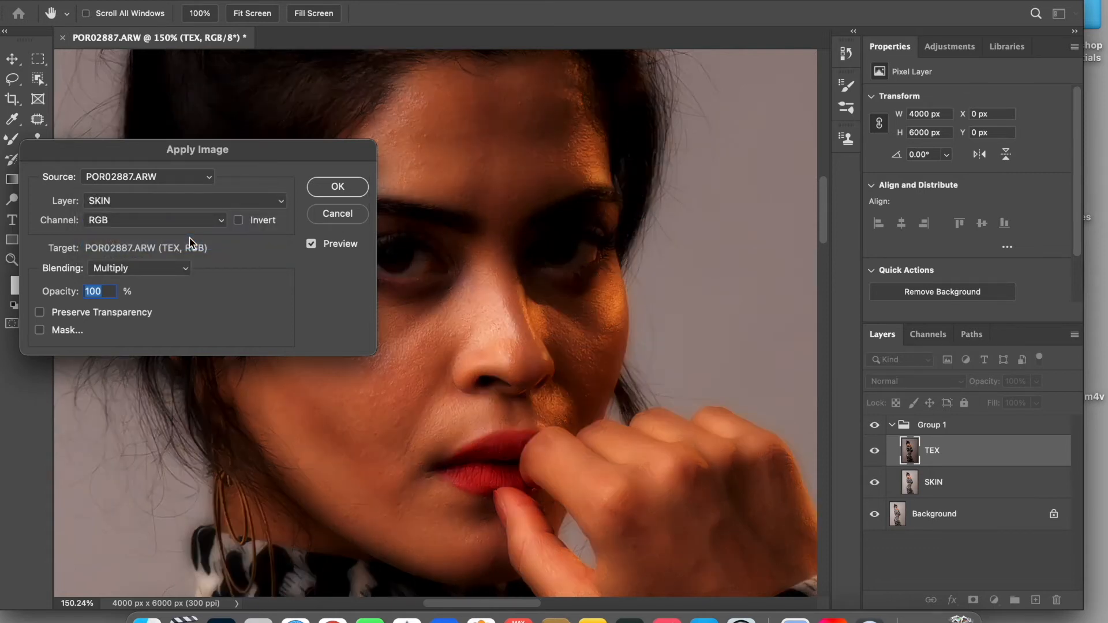
pyautogui.click(172, 276)
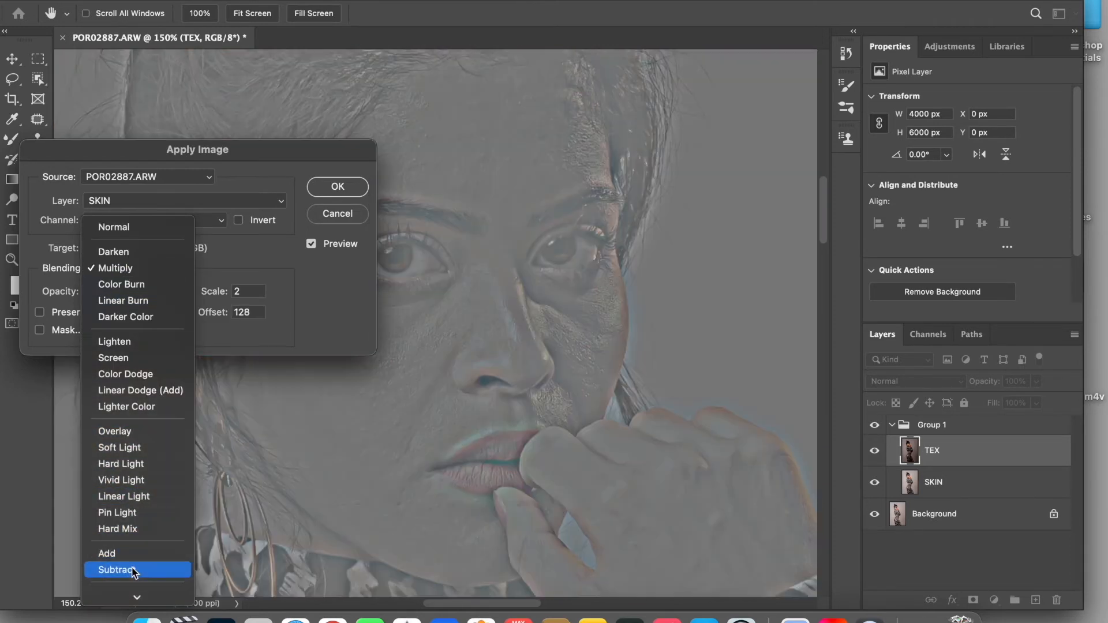
pyautogui.click(124, 569)
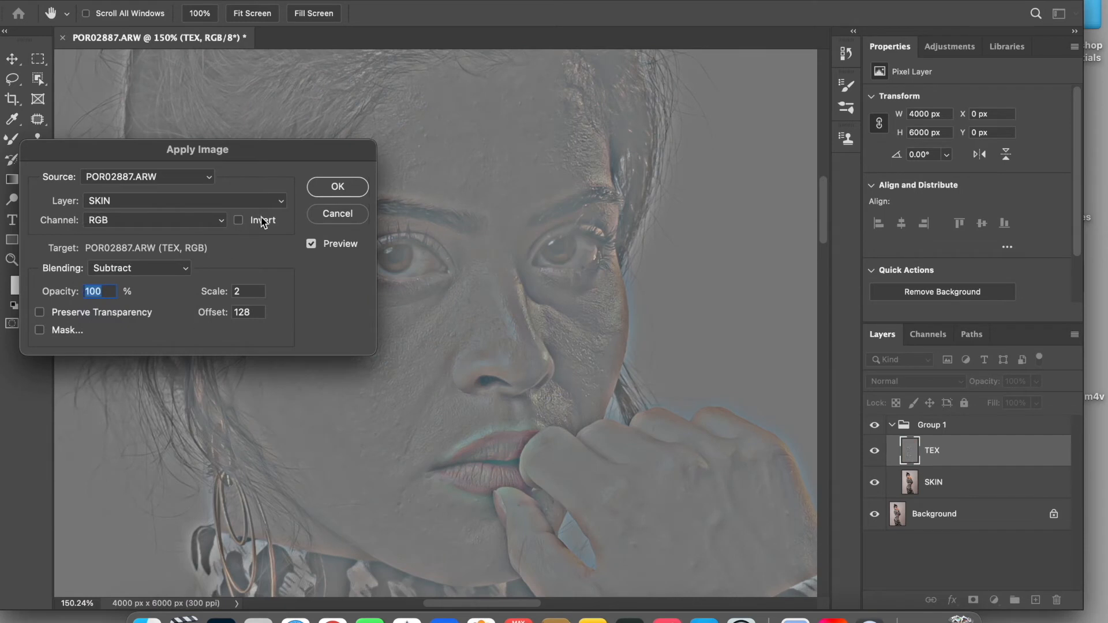
pyautogui.click(337, 187)
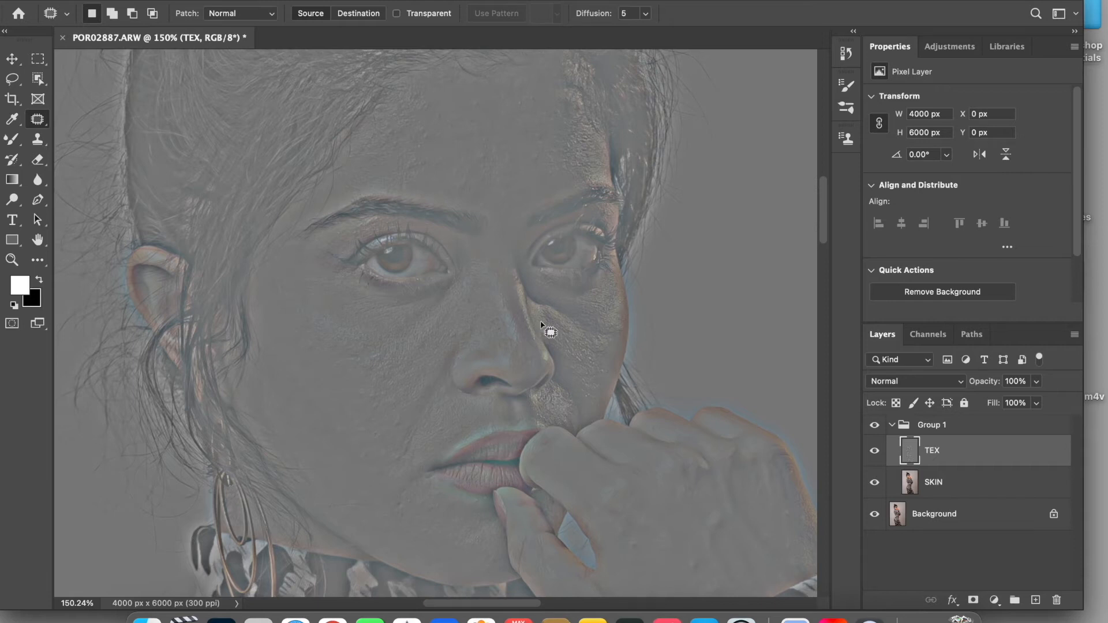
pyautogui.click(891, 384)
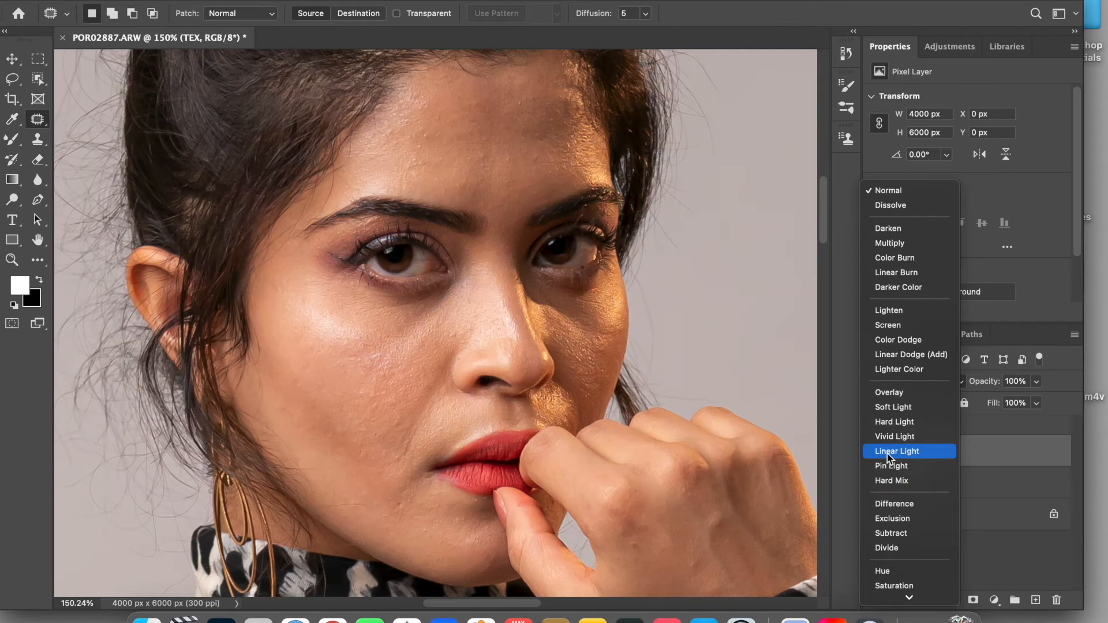
pyautogui.click(887, 453)
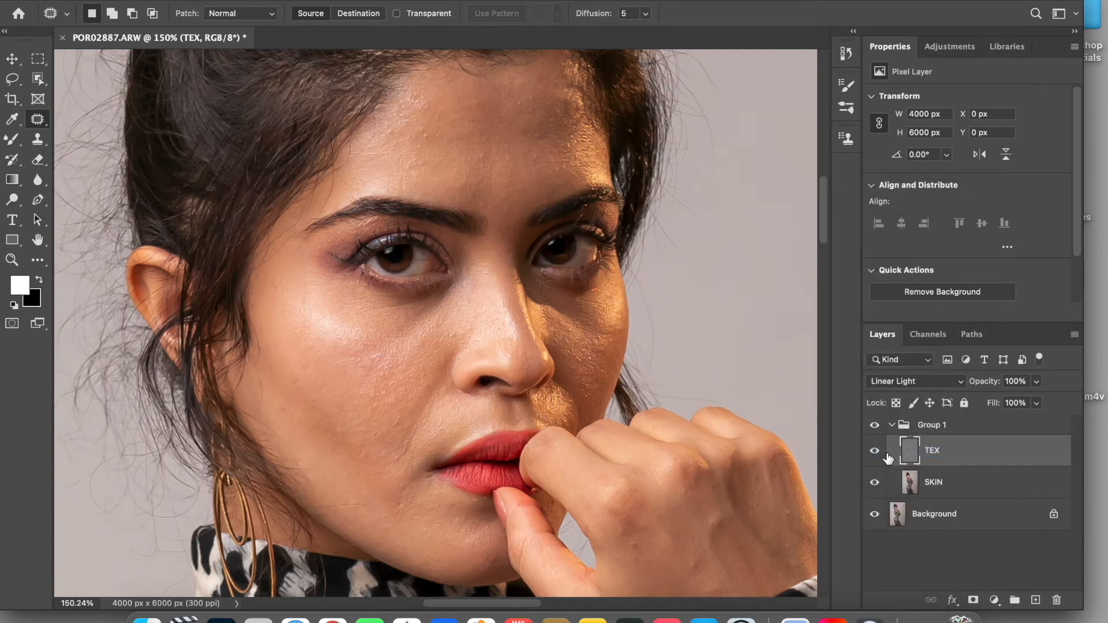
# - Blend the uneven tones on the shadowed cheek beside the nose on the SKIN layer with a 100-pixel Mixer Brush
pyautogui.click(944, 487)
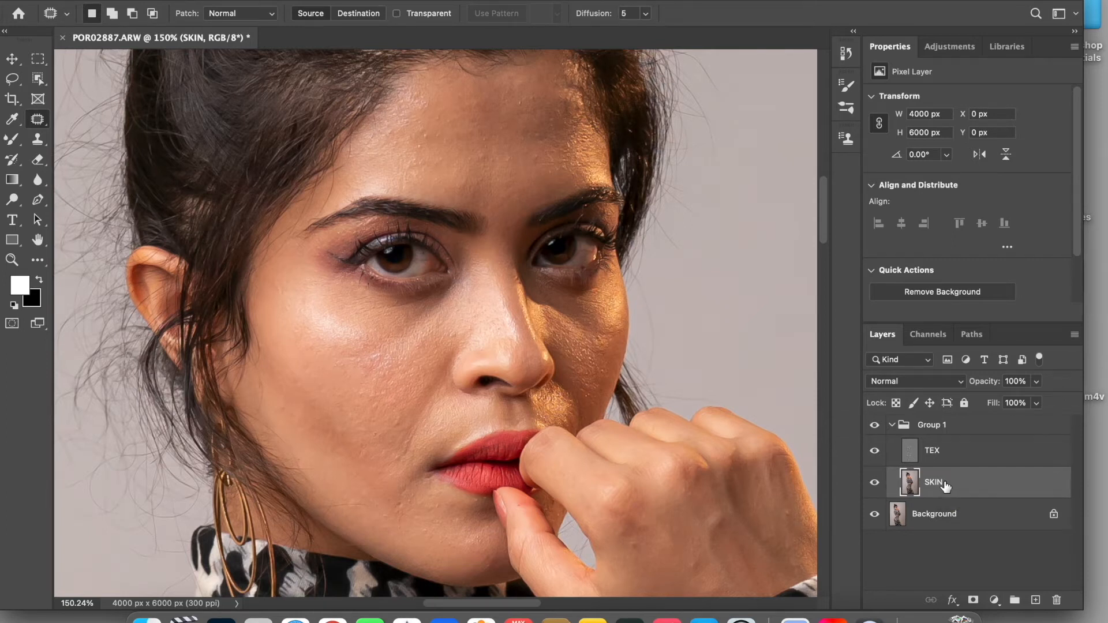
pyautogui.click(11, 141)
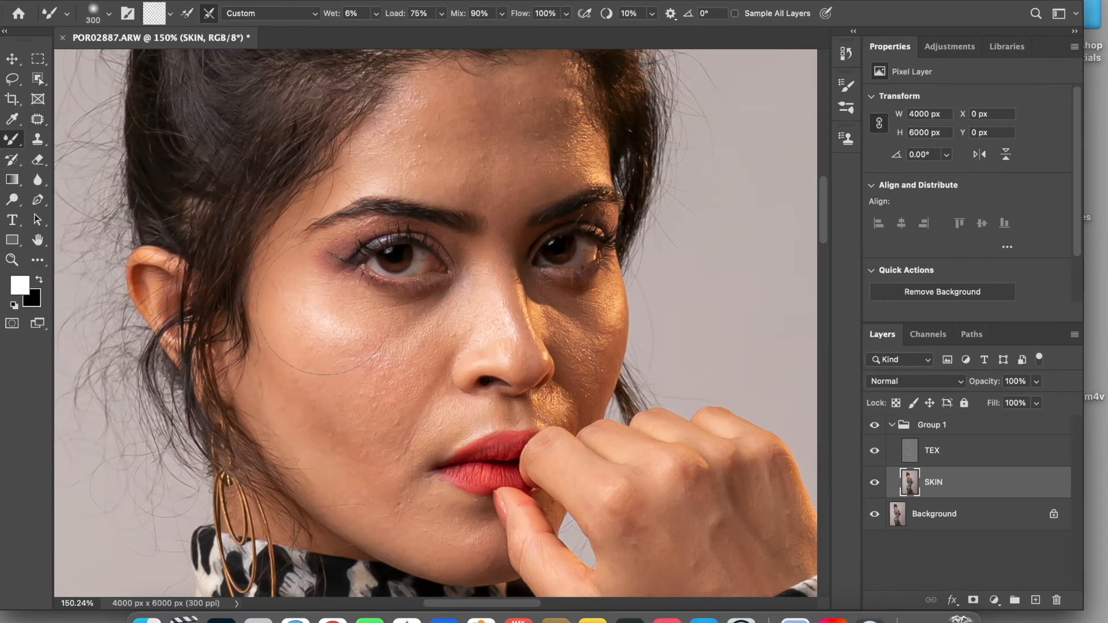
pyautogui.press('[')
pyautogui.press('[')
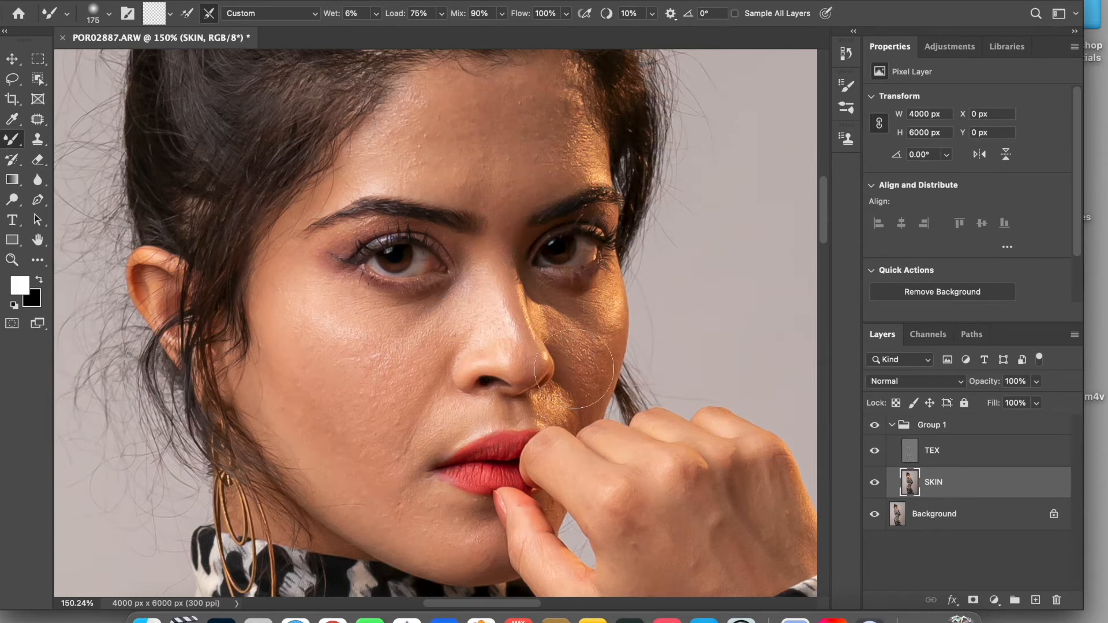
pyautogui.press('[')
pyautogui.press('[')
pyautogui.press('[')
pyautogui.moveTo(552, 307)
pyautogui.mouseDown()
pyautogui.moveTo(588, 357)
pyautogui.moveTo(599, 308)
pyautogui.moveTo(576, 384)
pyautogui.moveTo(605, 306)
pyautogui.moveTo(594, 353)
pyautogui.mouseUp()
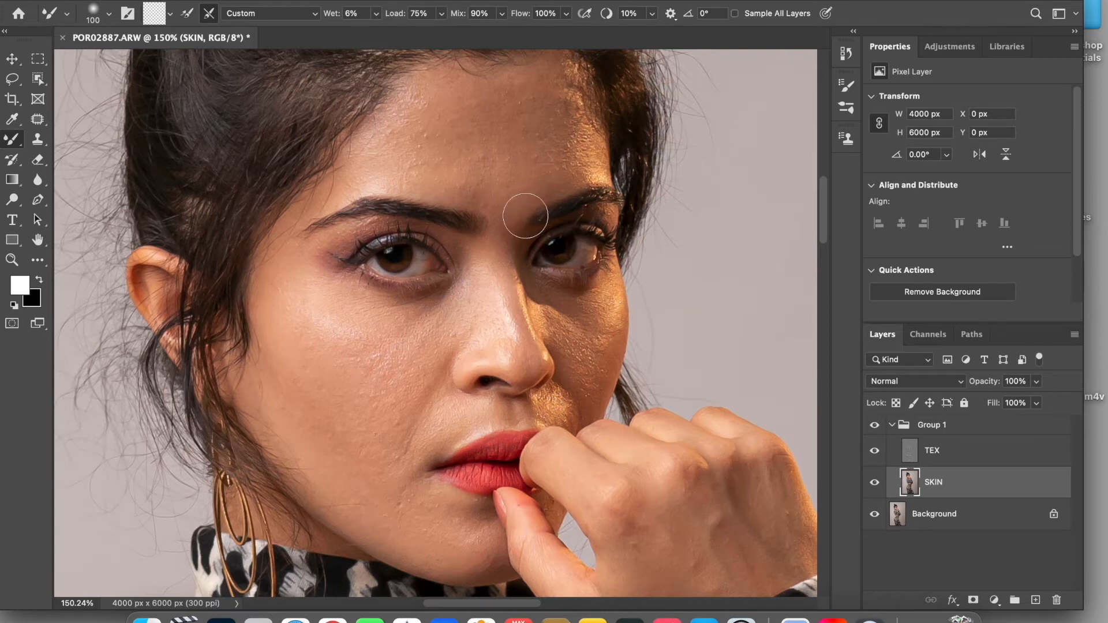
# - Compare the face before and after retouching by switching Group 1's visibility off and on
pyautogui.scroll(-1, 494, 289)
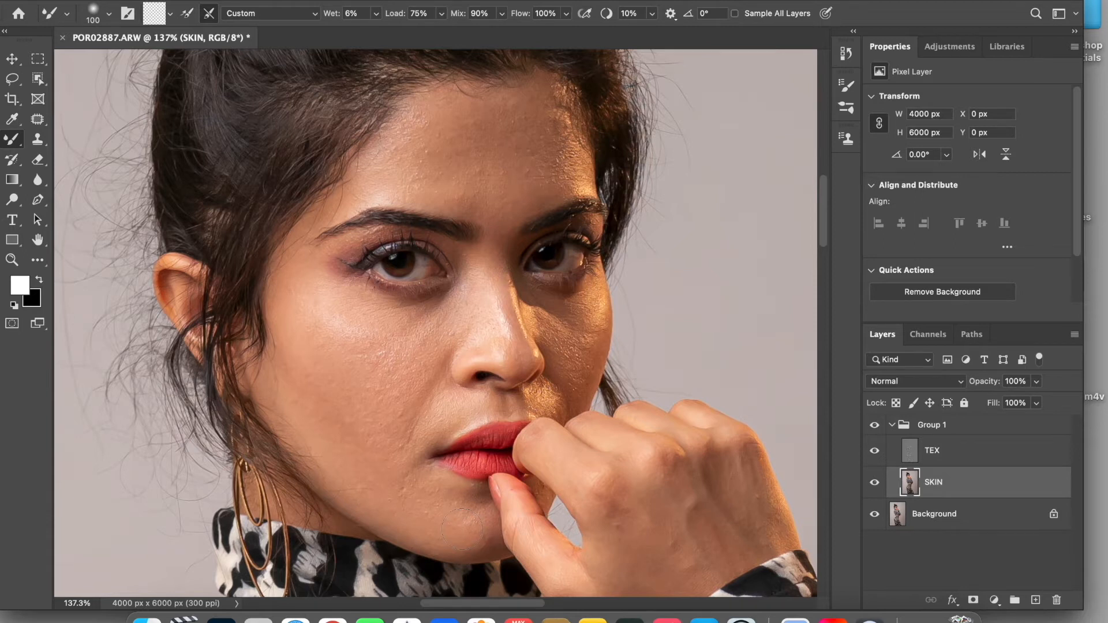
pyautogui.rightClick(462, 529)
pyautogui.click(875, 426)
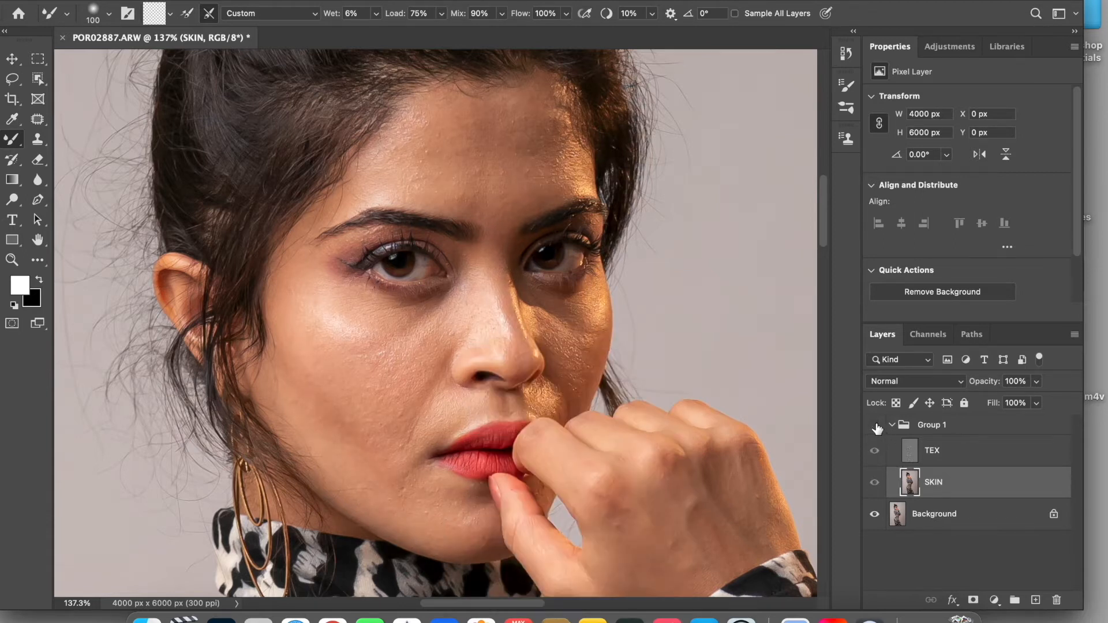
pyautogui.click(874, 426)
pyautogui.click(874, 426)
pyautogui.click(875, 425)
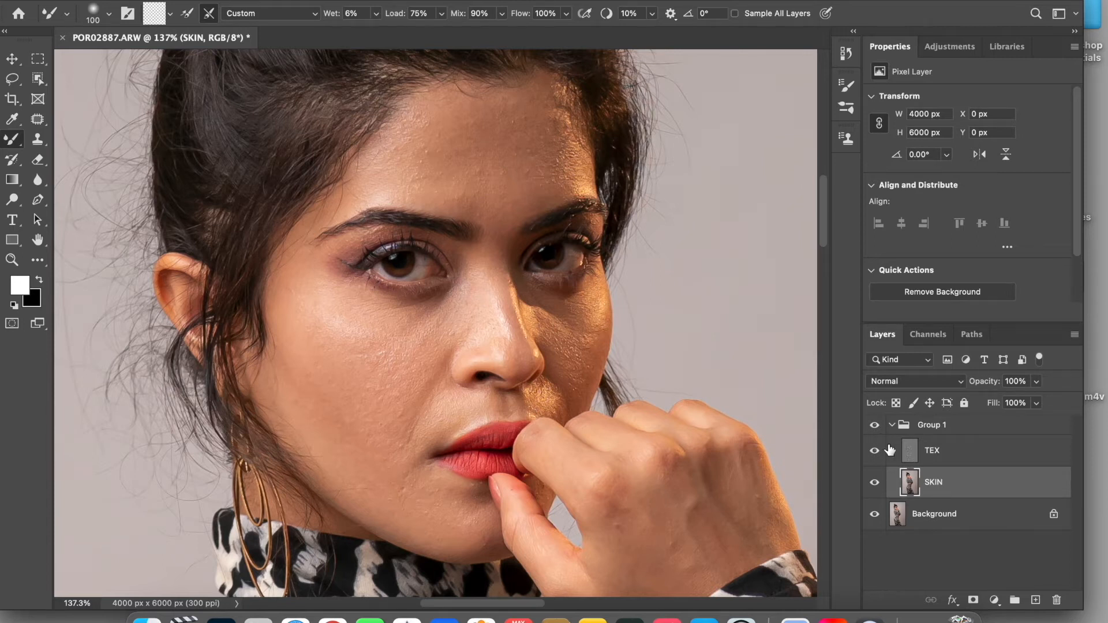
# - Lasso the bright cheek below the eye on the SKIN layer and apply a Gaussian Blur with a radius of about 38.8 pixels
pyautogui.click(13, 79)
pyautogui.moveTo(318, 278)
pyautogui.mouseDown()
pyautogui.moveTo(280, 283)
pyautogui.moveTo(293, 326)
pyautogui.moveTo(335, 364)
pyautogui.moveTo(384, 371)
pyautogui.moveTo(425, 358)
pyautogui.moveTo(447, 334)
pyautogui.moveTo(441, 311)
pyautogui.moveTo(326, 281)
pyautogui.mouseUp()
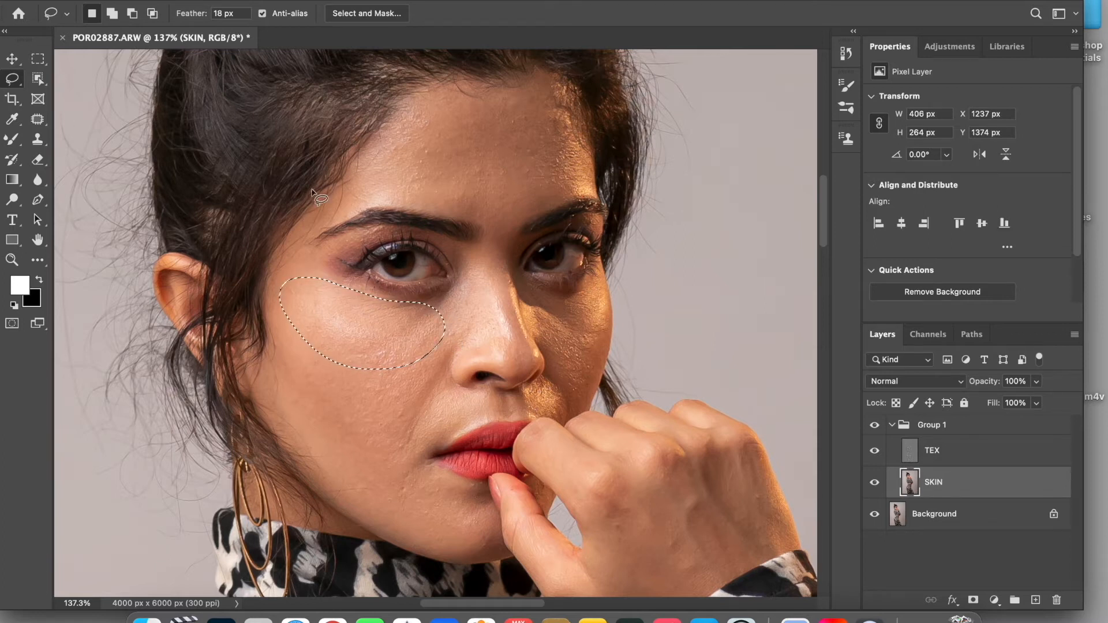
pyautogui.click(357, 1)
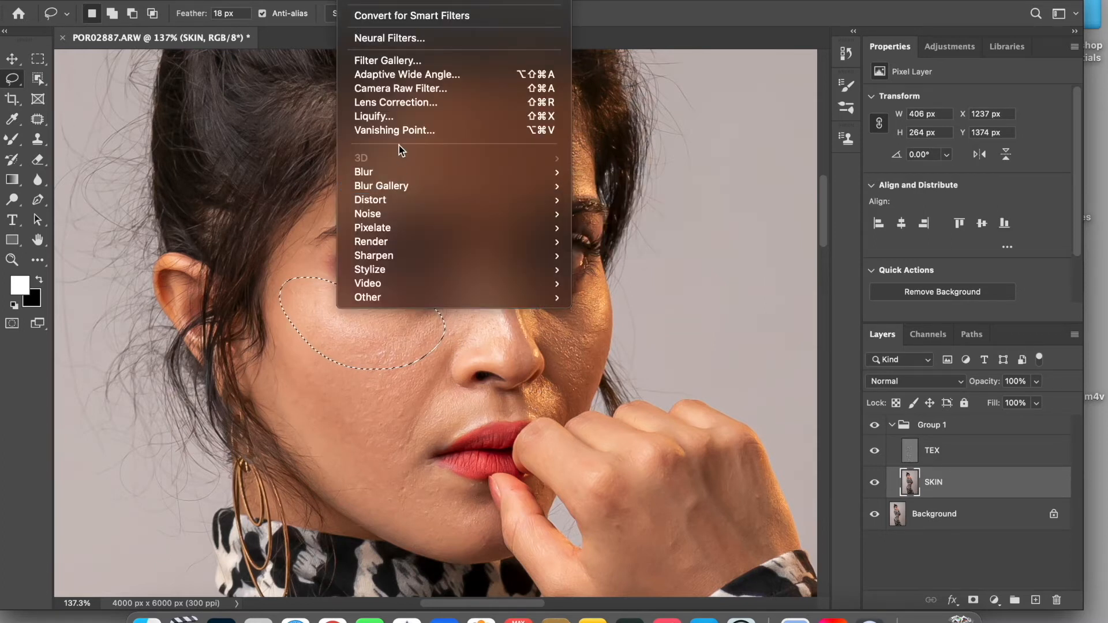
pyautogui.moveTo(404, 177)
pyautogui.click(612, 229)
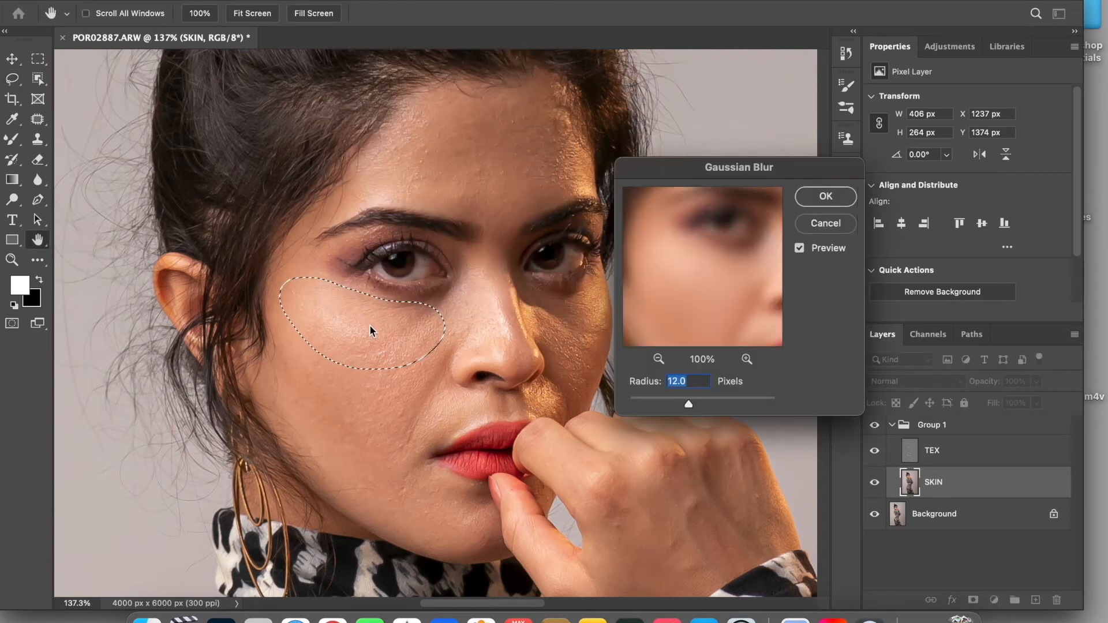
pyautogui.moveTo(689, 404); pyautogui.dragTo(734, 408)
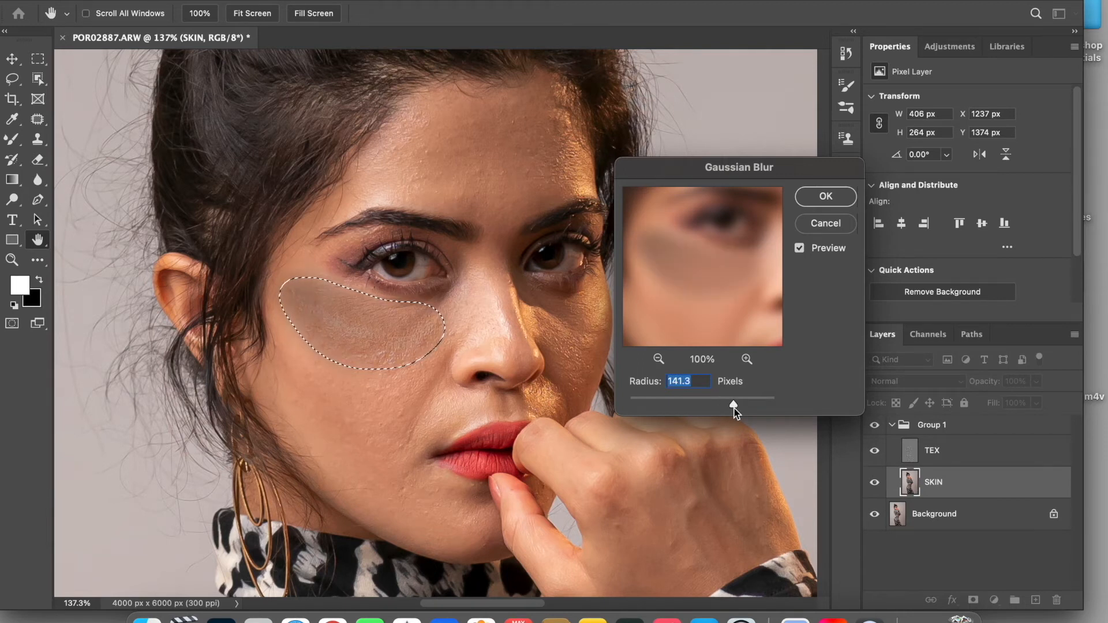
pyautogui.moveTo(734, 411); pyautogui.dragTo(705, 409)
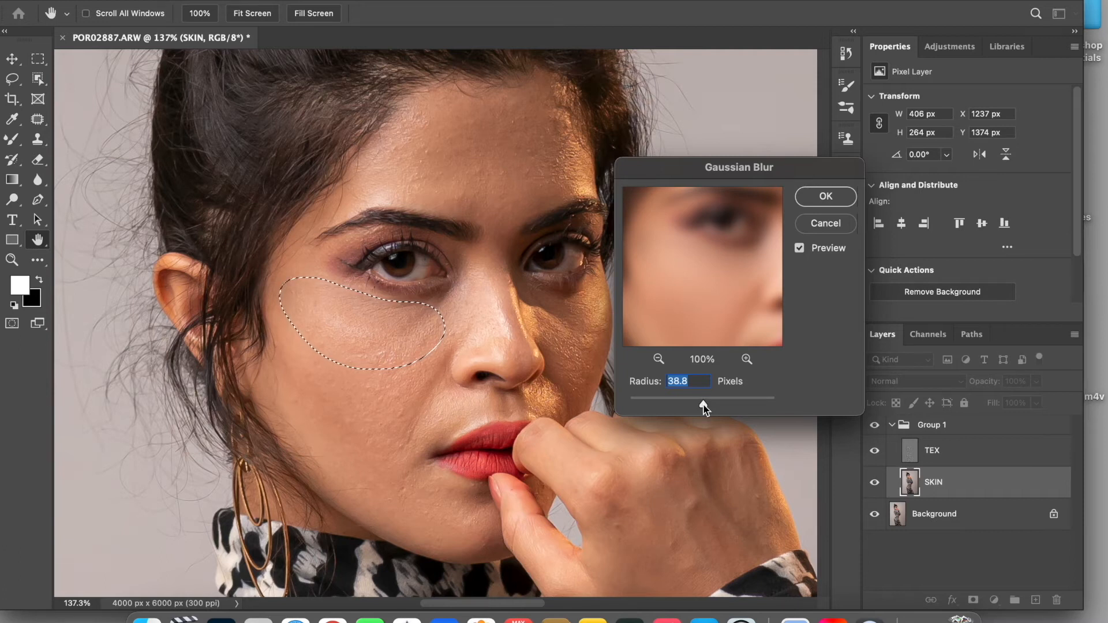
pyautogui.click(825, 198)
# - Lasso and blur the lower cheek, forehead, area beside the upper lip and shadowed cheek in turn on the SKIN layer, and clear the selection
pyautogui.moveTo(290, 346)
pyautogui.mouseDown()
pyautogui.moveTo(276, 384)
pyautogui.moveTo(307, 441)
pyautogui.moveTo(379, 508)
pyautogui.moveTo(404, 498)
pyautogui.moveTo(419, 462)
pyautogui.moveTo(399, 417)
pyautogui.moveTo(327, 342)
pyautogui.moveTo(291, 345)
pyautogui.mouseUp()
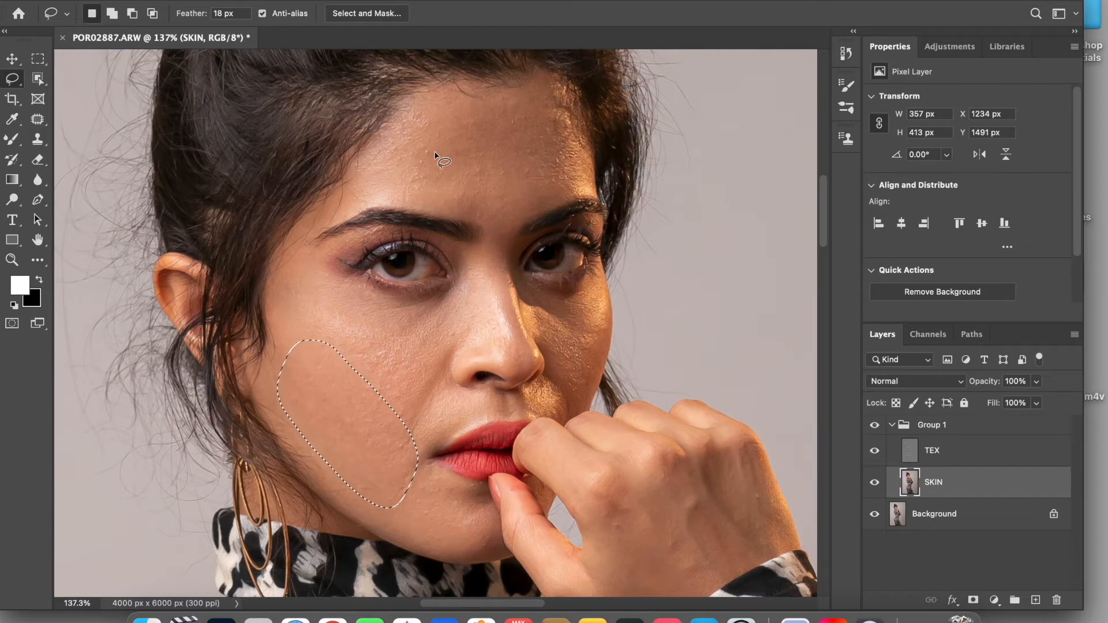
pyautogui.moveTo(413, 108)
pyautogui.mouseDown()
pyautogui.moveTo(373, 141)
pyautogui.moveTo(358, 193)
pyautogui.moveTo(429, 200)
pyautogui.moveTo(457, 157)
pyautogui.moveTo(448, 112)
pyautogui.moveTo(430, 102)
pyautogui.moveTo(465, 162)
pyautogui.moveTo(462, 193)
pyautogui.moveTo(486, 219)
pyautogui.moveTo(577, 183)
pyautogui.moveTo(582, 145)
pyautogui.moveTo(555, 102)
pyautogui.moveTo(467, 110)
pyautogui.mouseUp()
pyautogui.moveTo(501, 240)
pyautogui.mouseDown()
pyautogui.moveTo(490, 312)
pyautogui.moveTo(538, 290)
pyautogui.moveTo(466, 486)
pyautogui.mouseUp()
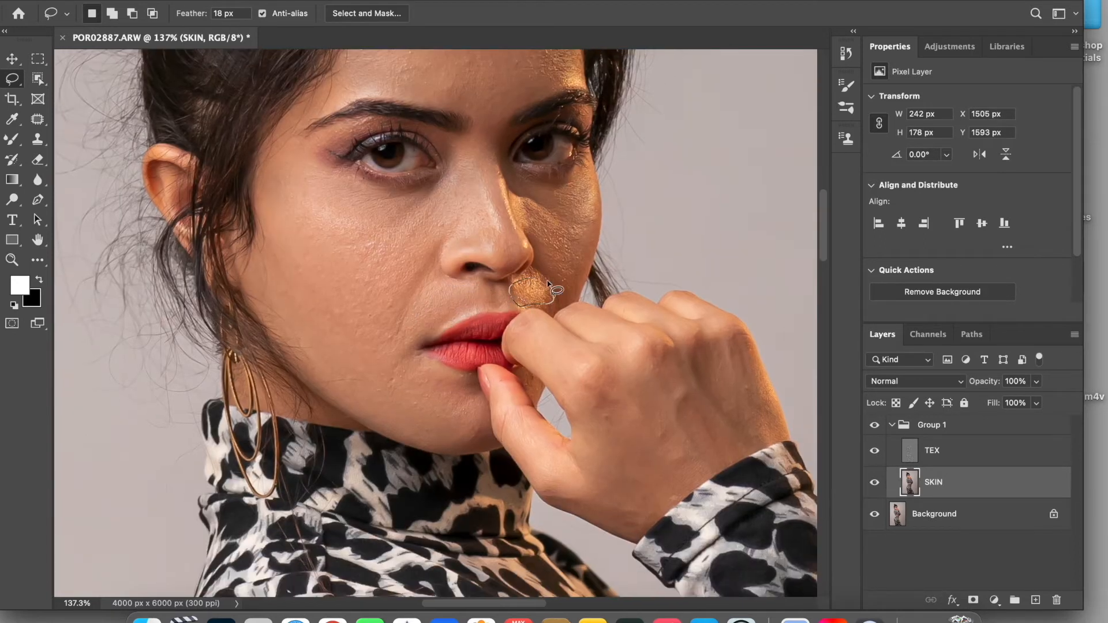
pyautogui.click(512, 286)
pyautogui.click(549, 240)
pyautogui.moveTo(554, 248); pyautogui.dragTo(583, 340)
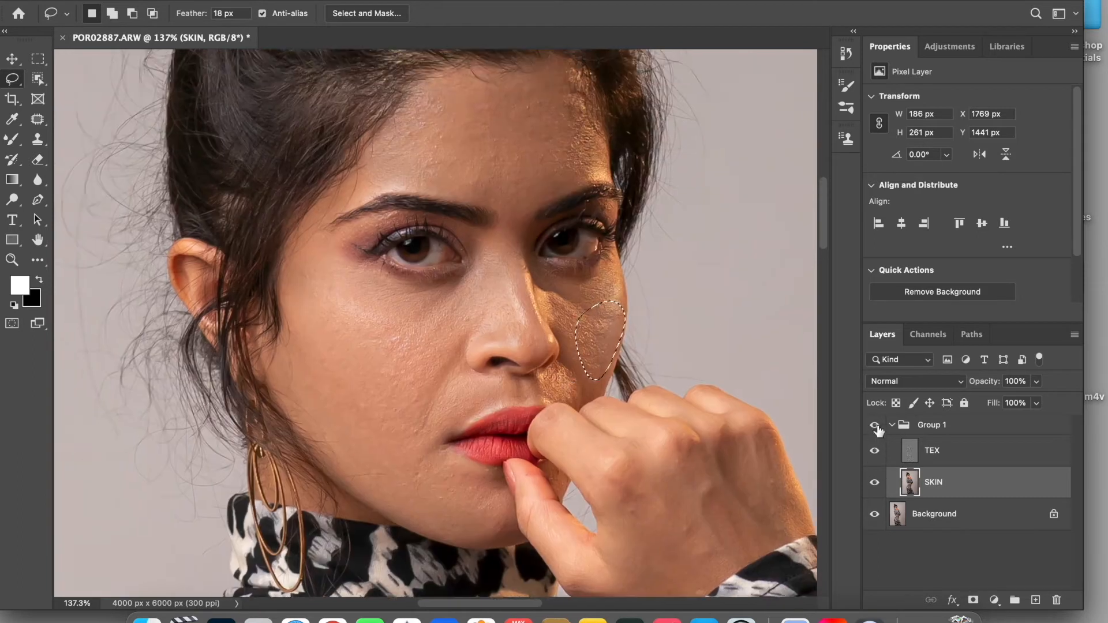
pyautogui.click(662, 334)
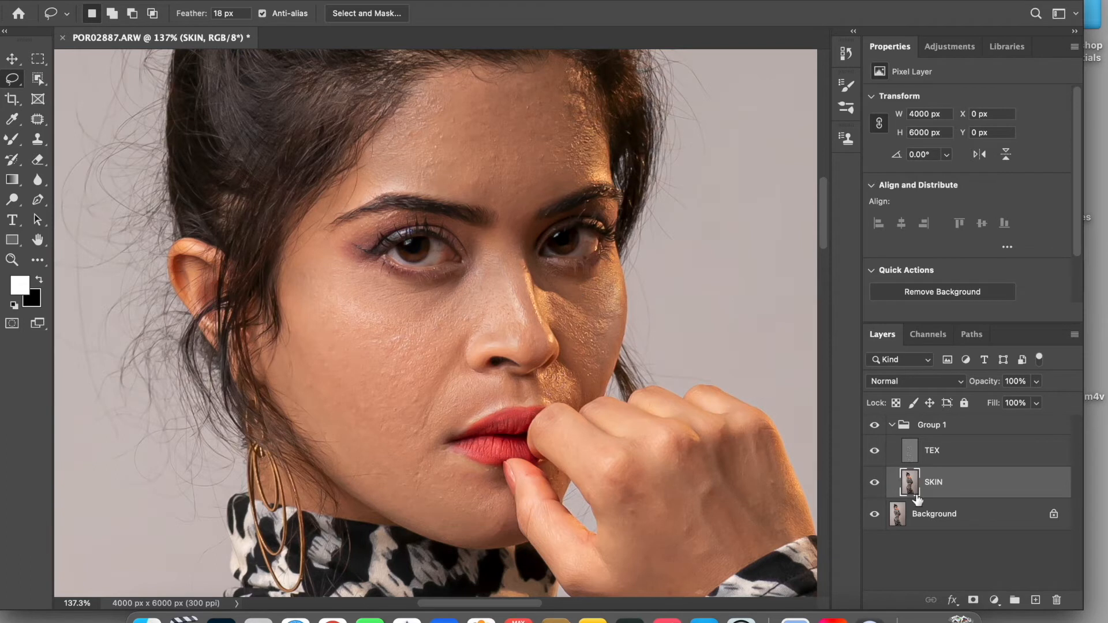
# - Add a Curves adjustment layer above SKIN and raise the upper midtones of the RGB curve to brighten the image
pyautogui.click(994, 600)
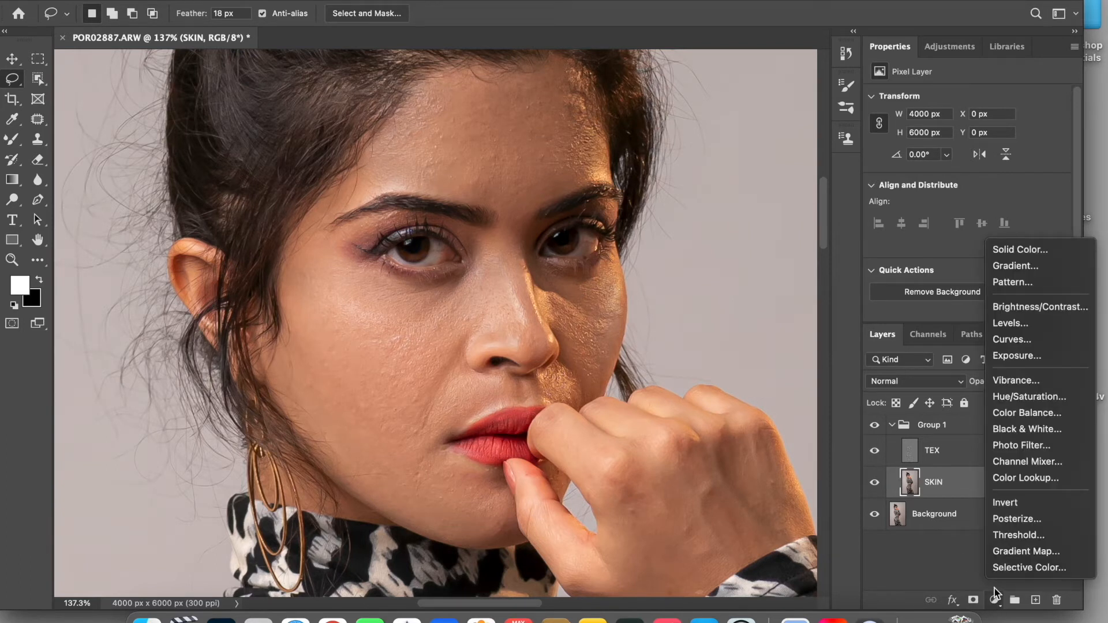
pyautogui.click(1025, 339)
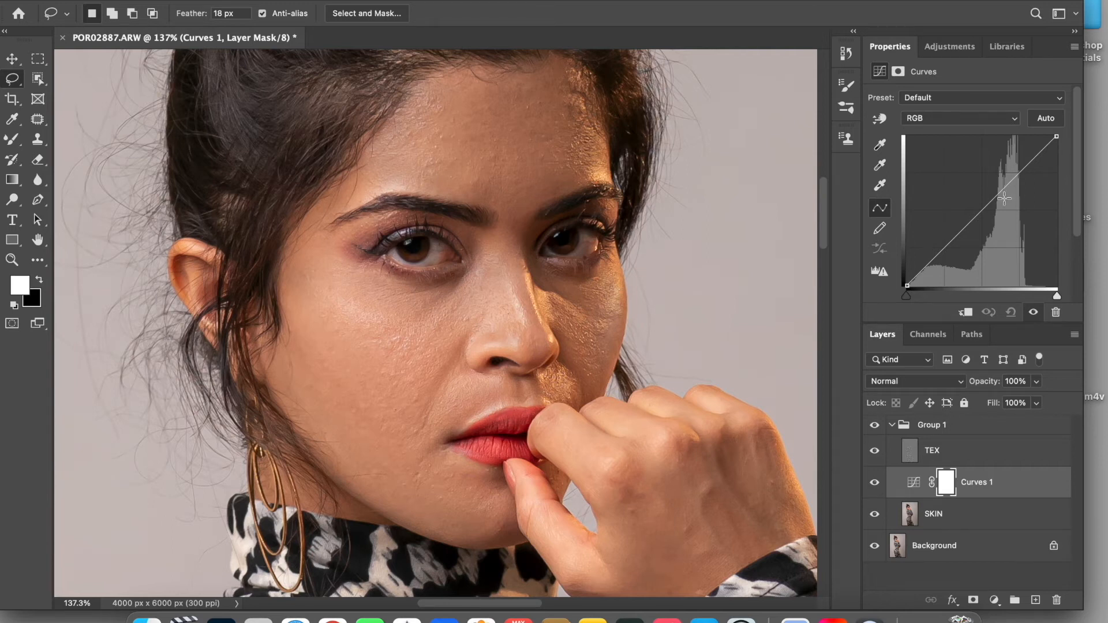
pyautogui.moveTo(998, 194); pyautogui.dragTo(992, 176)
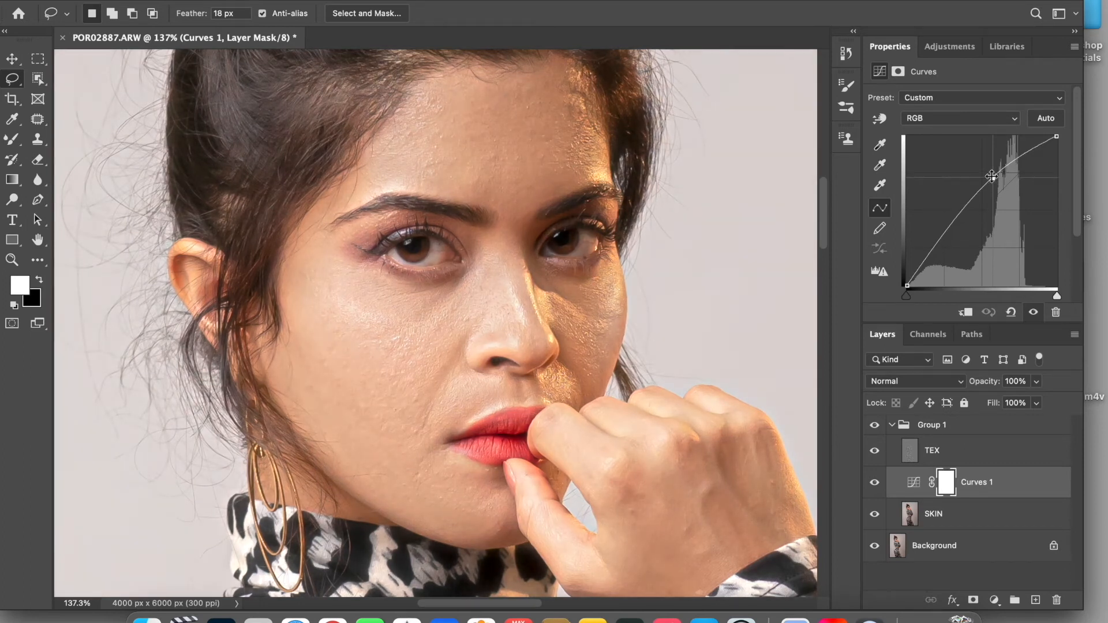
# - Split the Curves layer's Blend If black slider for the underlying layer from about 68 far toward the highlights to protect the shadows
pyautogui.doubleClick(1035, 489)
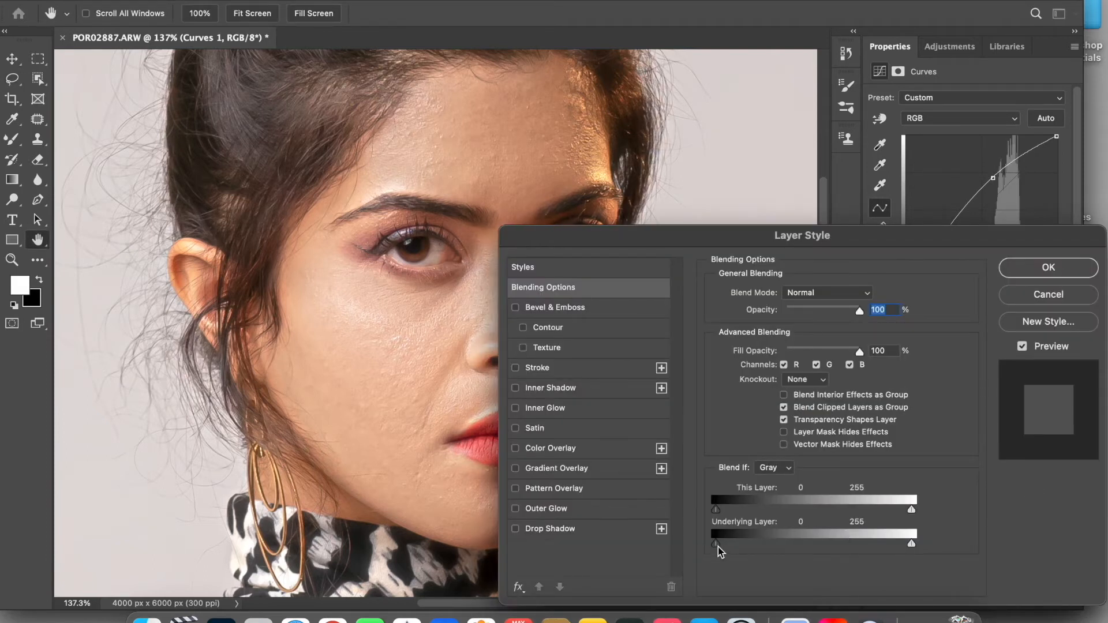
pyautogui.moveTo(718, 548); pyautogui.dragTo(779, 549)
pyautogui.moveTo(863, 242); pyautogui.dragTo(1026, 188)
pyautogui.moveTo(926, 485); pyautogui.dragTo(916, 485)
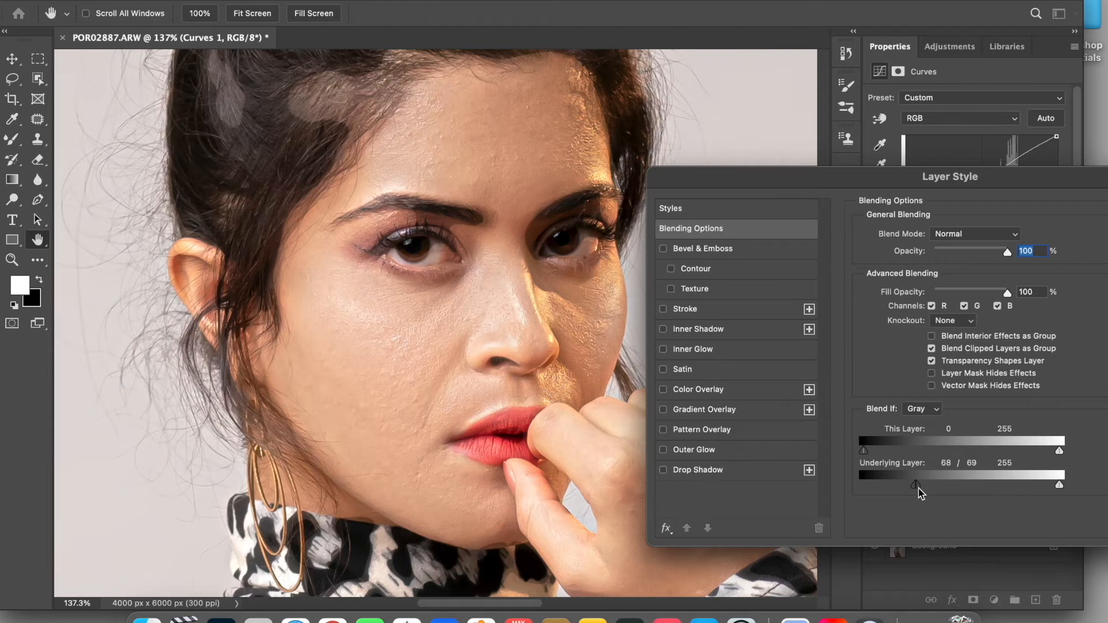
pyautogui.moveTo(918, 489); pyautogui.dragTo(1028, 484)
pyautogui.moveTo(1051, 179); pyautogui.dragTo(867, 195)
pyautogui.click(978, 231)
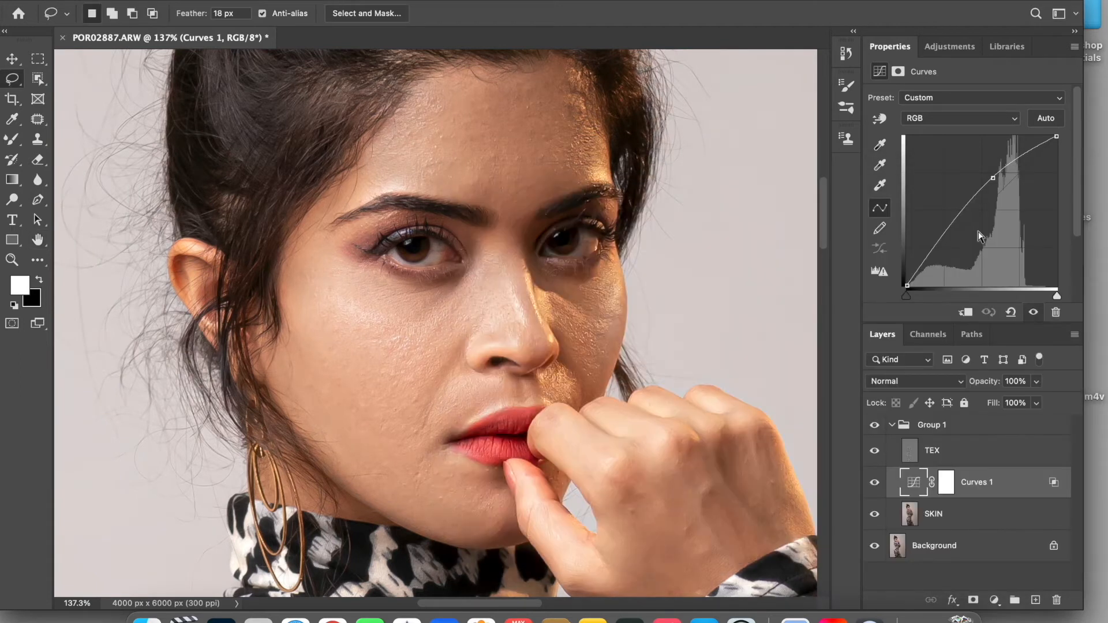
# - Invert the Curves 1 mask to black and paint white with the 250 px Brush from the under-eye area toward the mouth
pyautogui.click(13, 140)
pyautogui.click(36, 139)
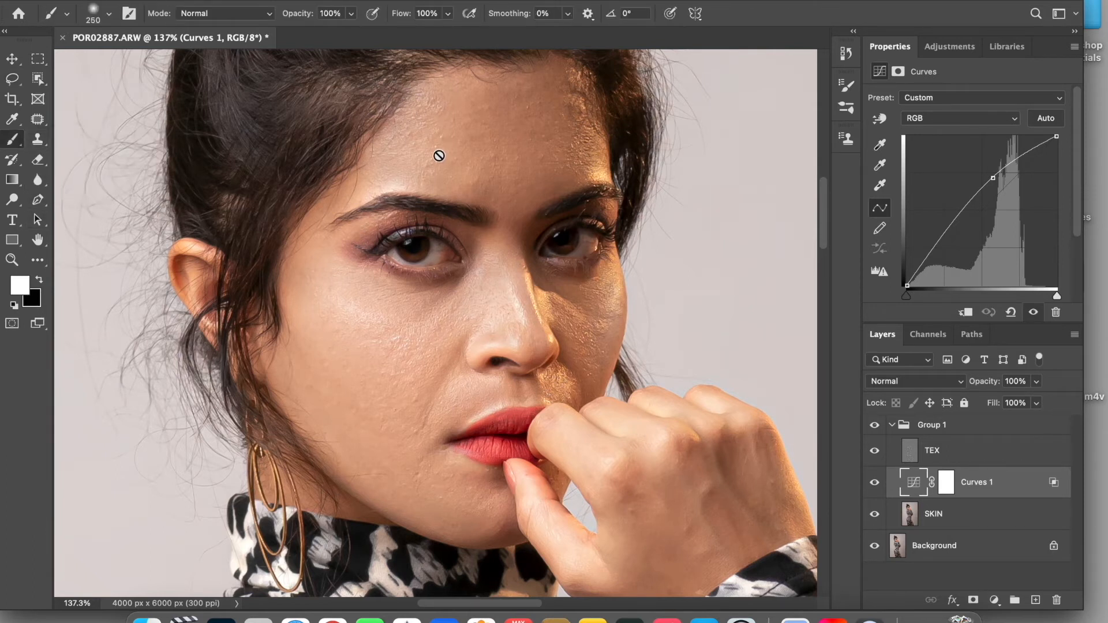
pyautogui.click(948, 485)
pyautogui.press('super+i')
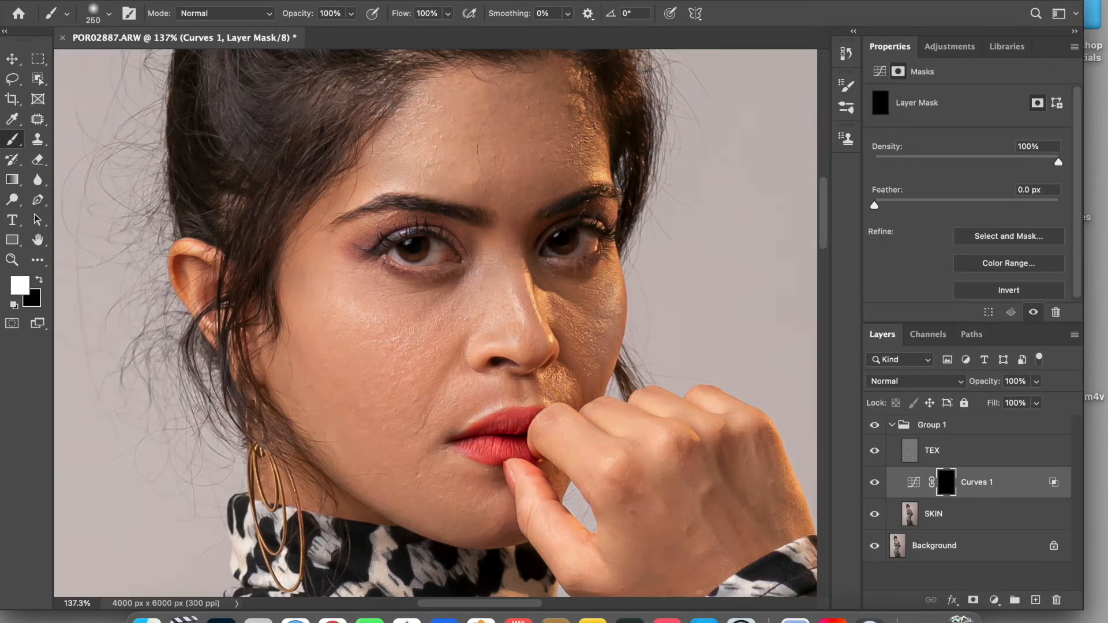
pyautogui.moveTo(383, 272)
pyautogui.mouseDown()
pyautogui.moveTo(337, 367)
pyautogui.moveTo(397, 440)
pyautogui.moveTo(453, 332)
pyautogui.moveTo(471, 375)
pyautogui.moveTo(479, 497)
pyautogui.moveTo(551, 151)
pyautogui.moveTo(571, 213)
pyautogui.moveTo(559, 322)
pyautogui.moveTo(530, 381)
pyautogui.mouseUp()
pyautogui.scroll(-3, 530, 380)
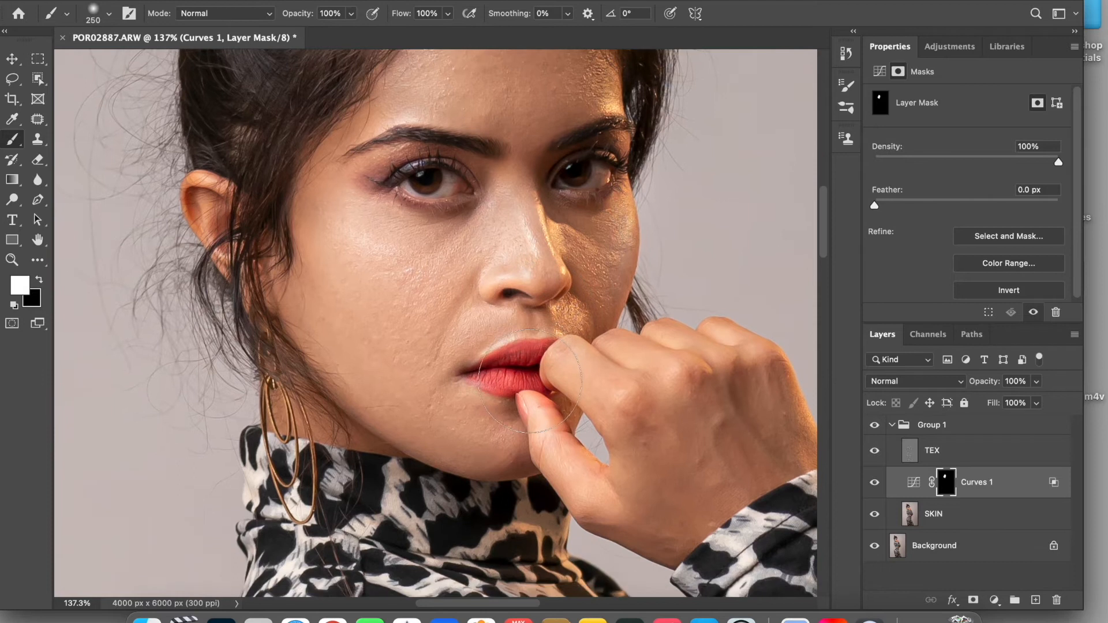
pyautogui.scroll(5, 530, 381)
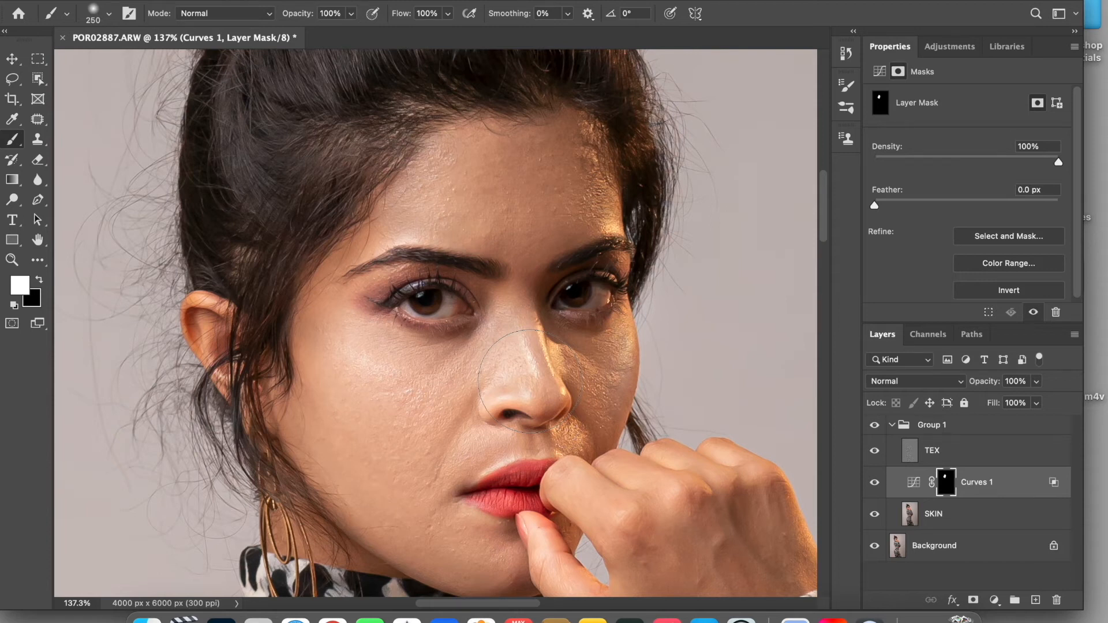
pyautogui.scroll(-2, 529, 381)
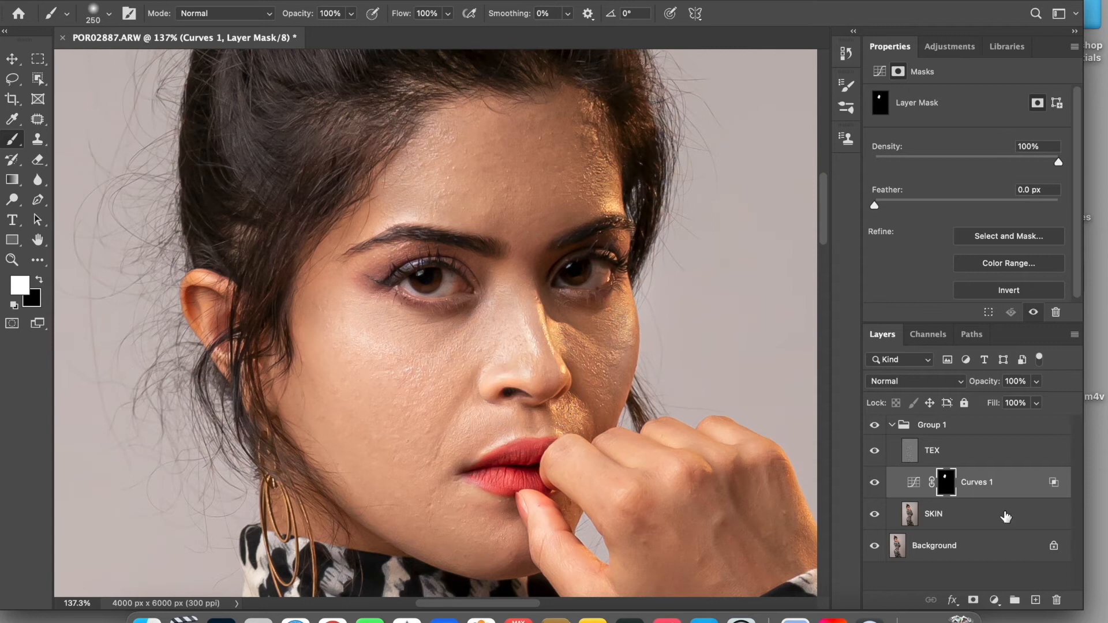
# - Add a second Curves adjustment layer above Curves 1 and pull the RGB curve's midtones down to darken the image
pyautogui.click(995, 600)
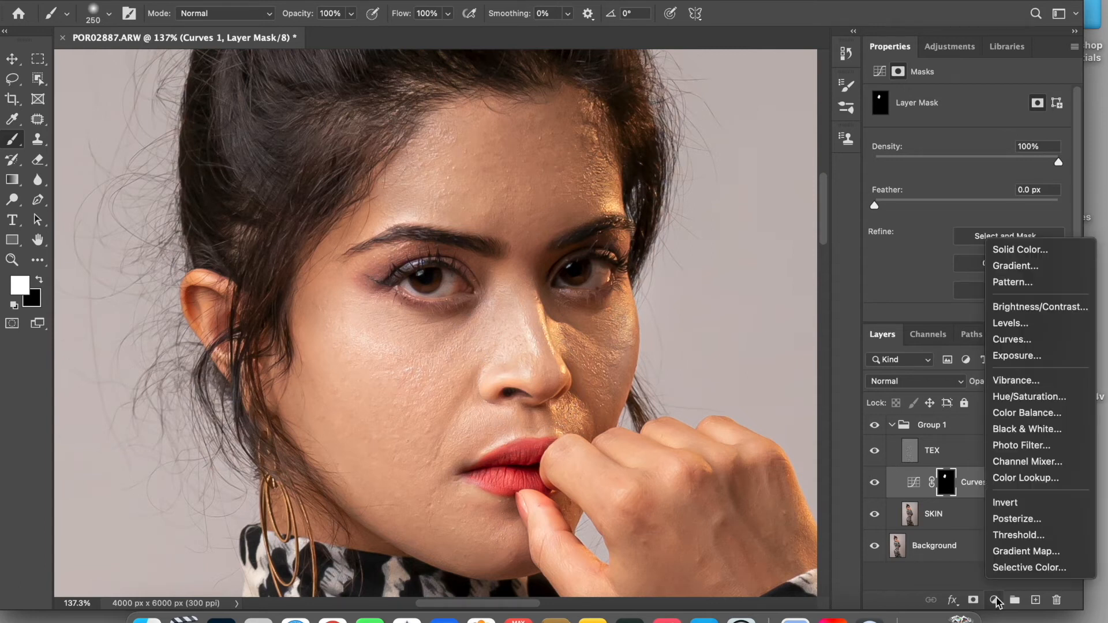
pyautogui.click(1016, 342)
pyautogui.moveTo(991, 207); pyautogui.dragTo(998, 221)
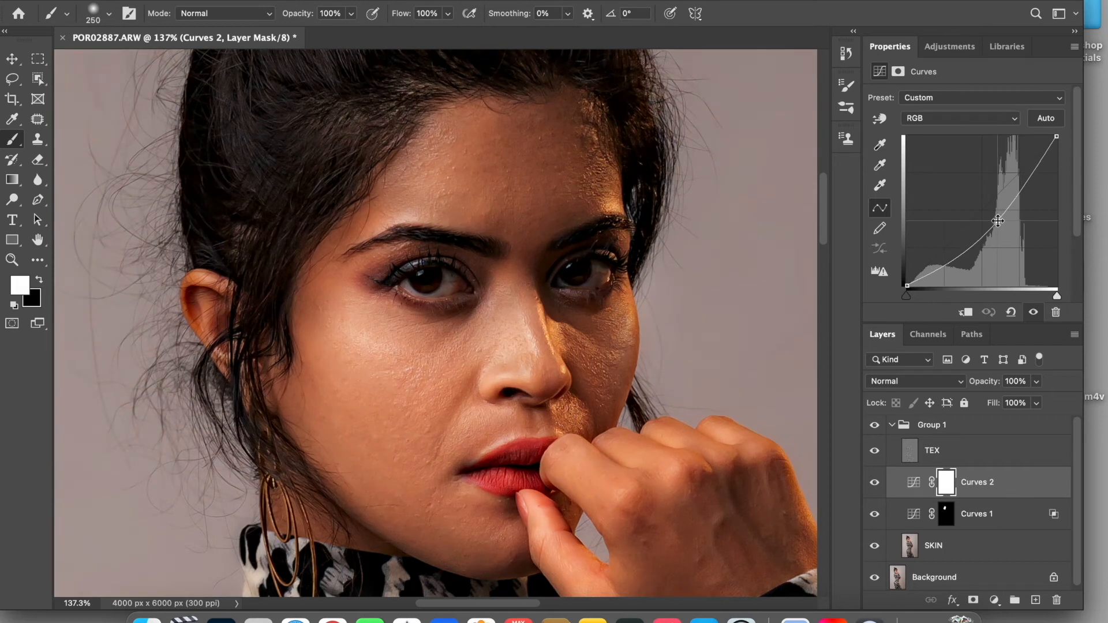
# - Split the Blend If white slider for the underlying layer of Curves 2 to 0 / 140 and apply it
pyautogui.doubleClick(1027, 483)
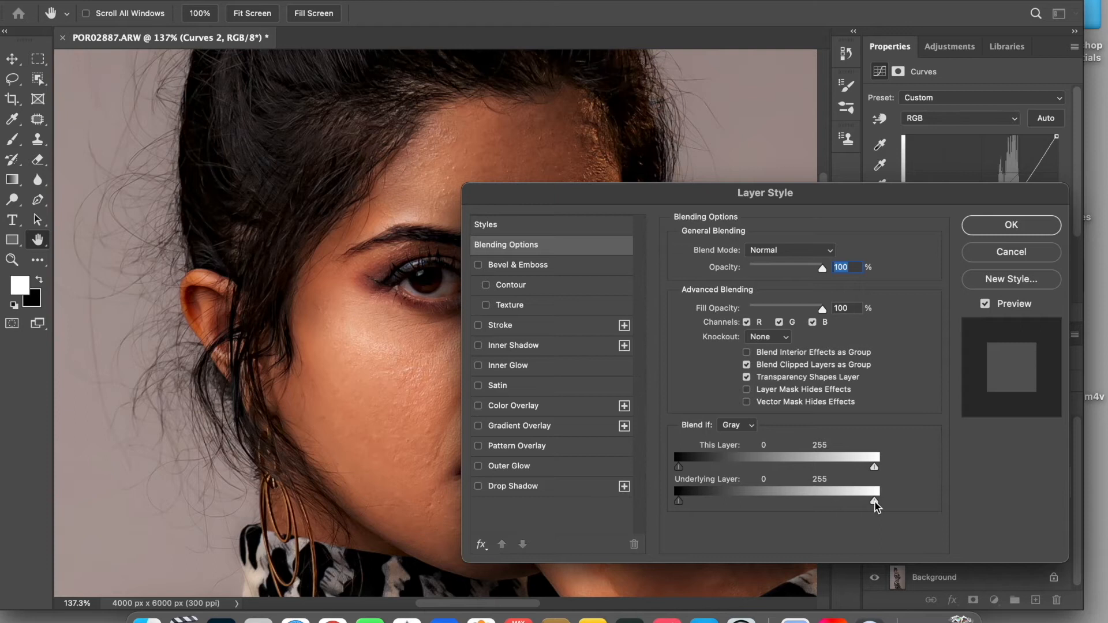
pyautogui.moveTo(886, 197); pyautogui.dragTo(1064, 181)
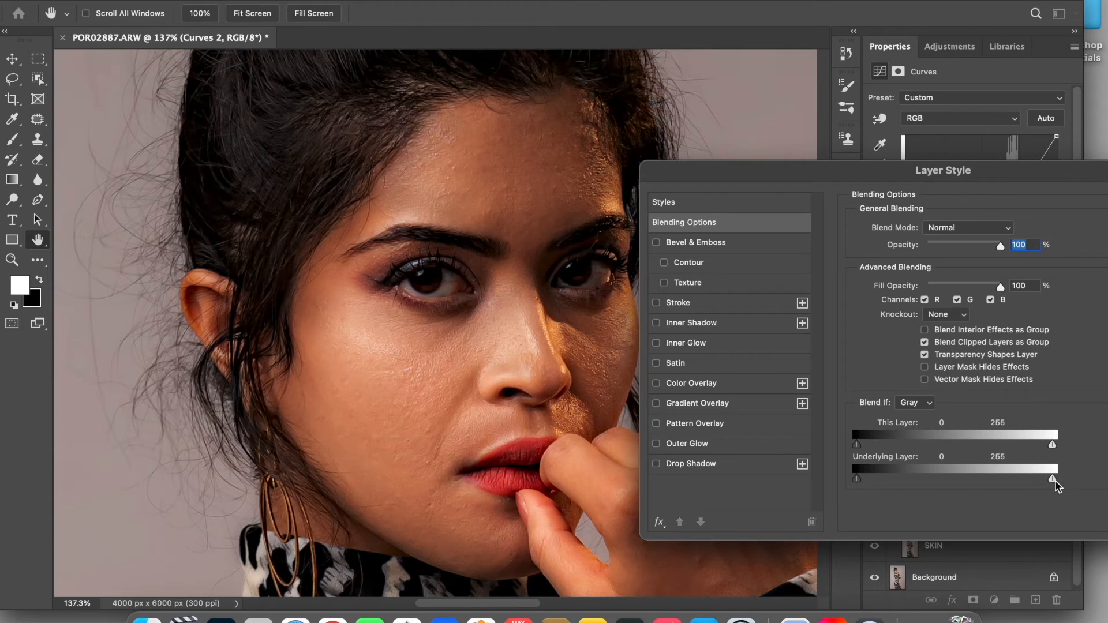
pyautogui.moveTo(1052, 480); pyautogui.dragTo(959, 488)
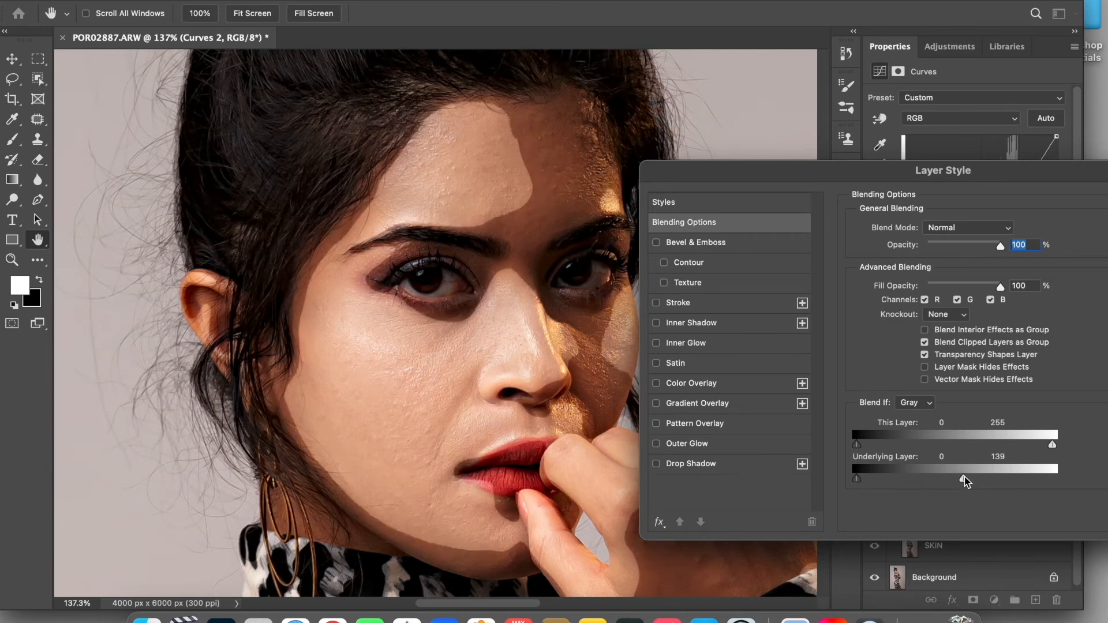
pyautogui.moveTo(964, 477); pyautogui.dragTo(849, 498)
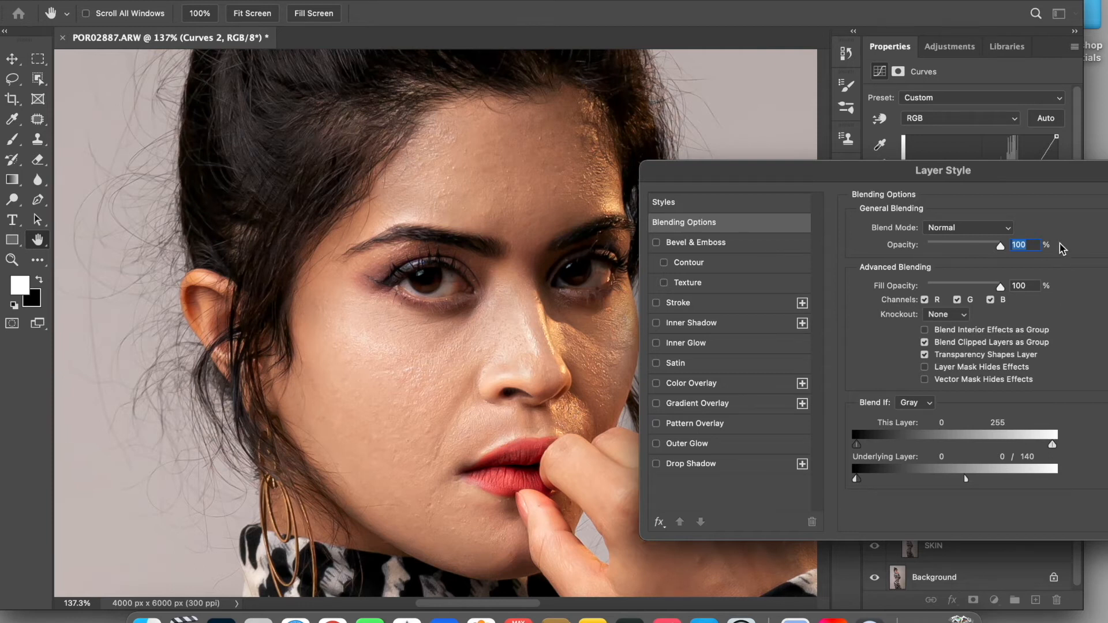
pyautogui.moveTo(1061, 183); pyautogui.dragTo(982, 206)
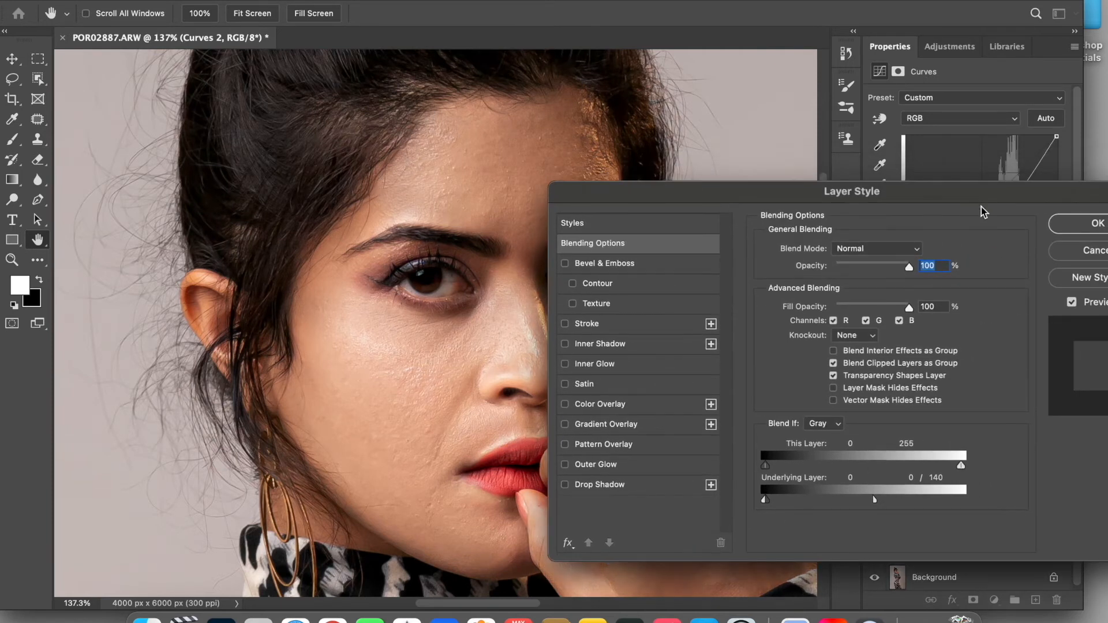
pyautogui.click(1078, 228)
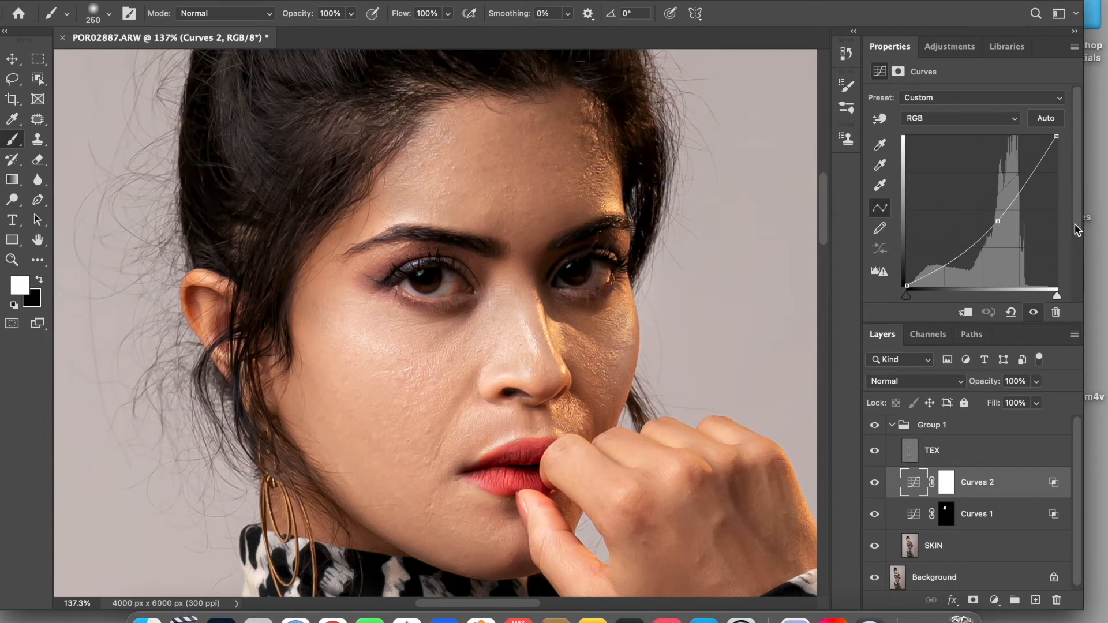
# - Invert the Curves 2 mask to black and paint white beside the bridge of the nose under the shadowed eye
pyautogui.click(947, 483)
pyautogui.press('super+i')
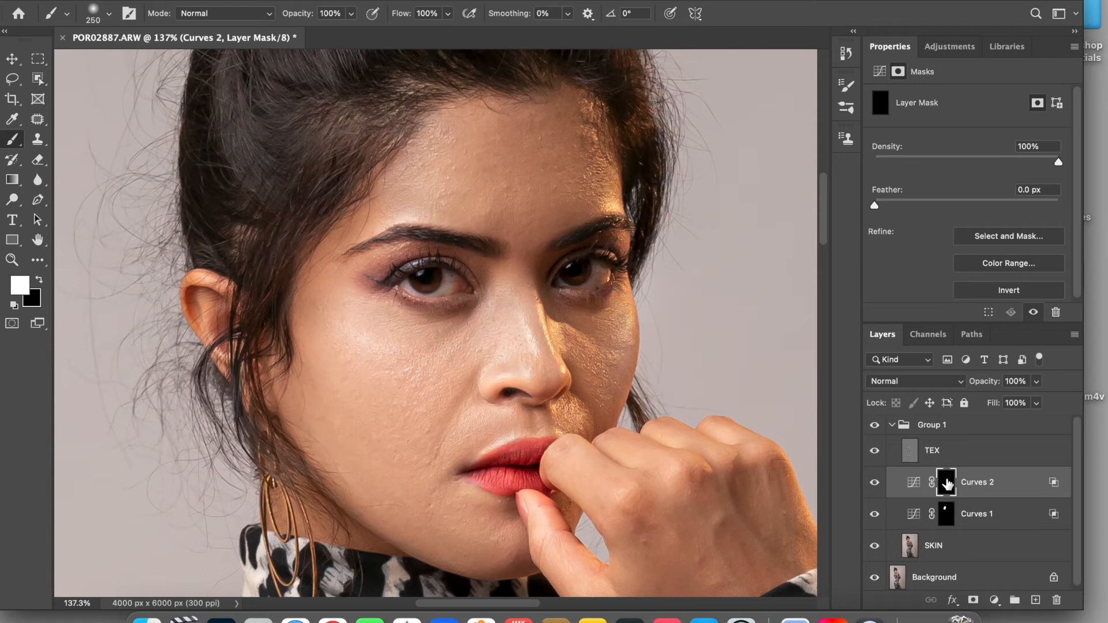
pyautogui.click(565, 305)
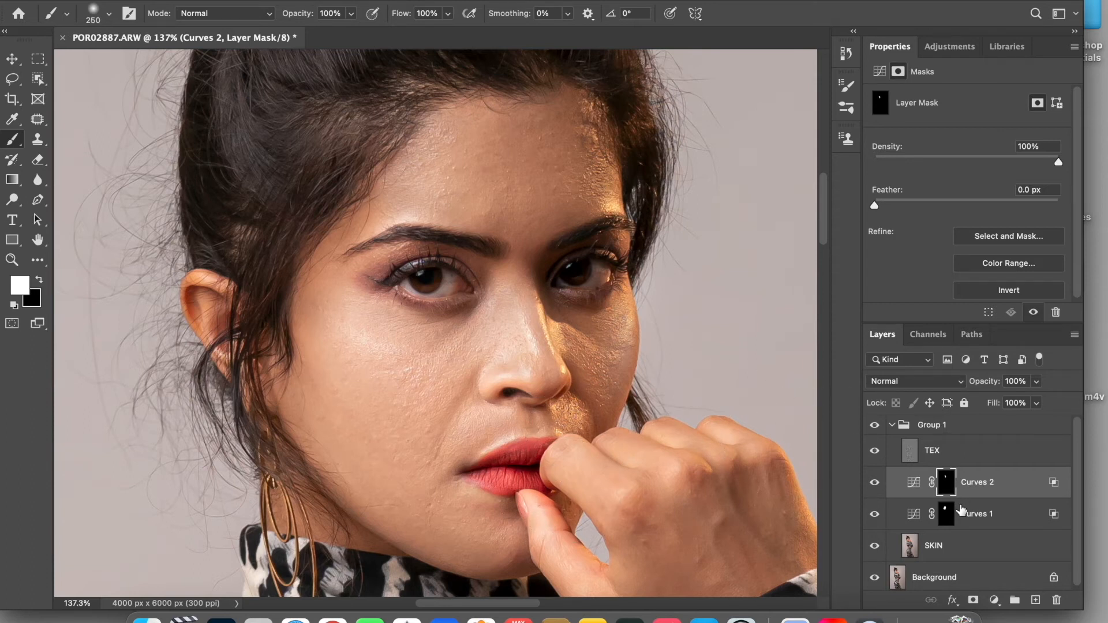
# - Compare the portrait with Group 1 hidden and shown, and examine the retouched skin texture around the eye, cheek and mouth up close
pyautogui.click(875, 427)
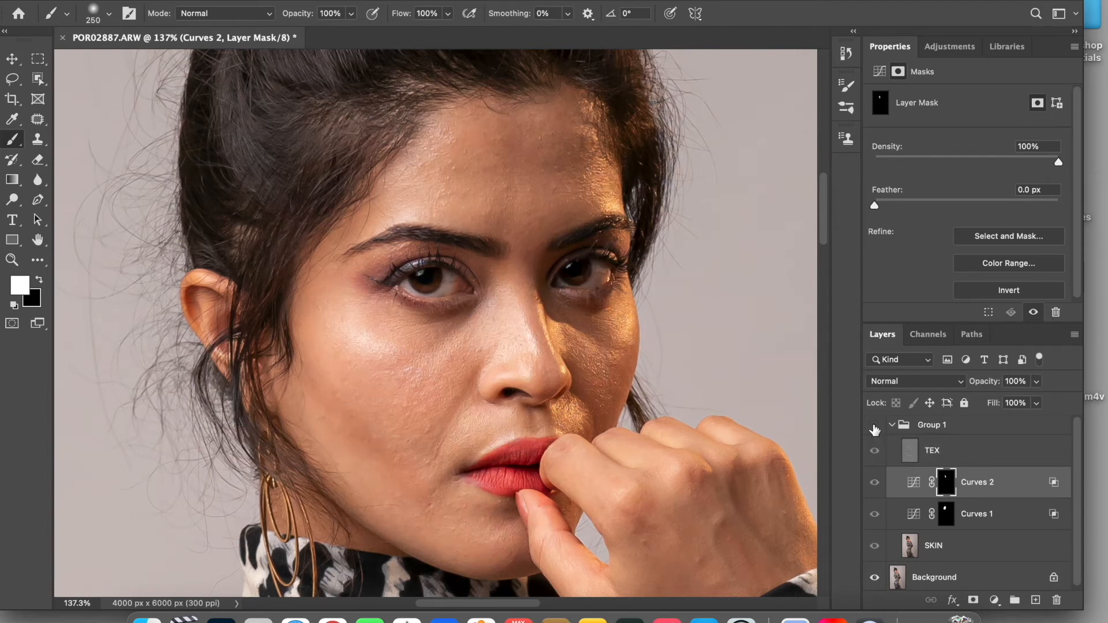
pyautogui.click(875, 427)
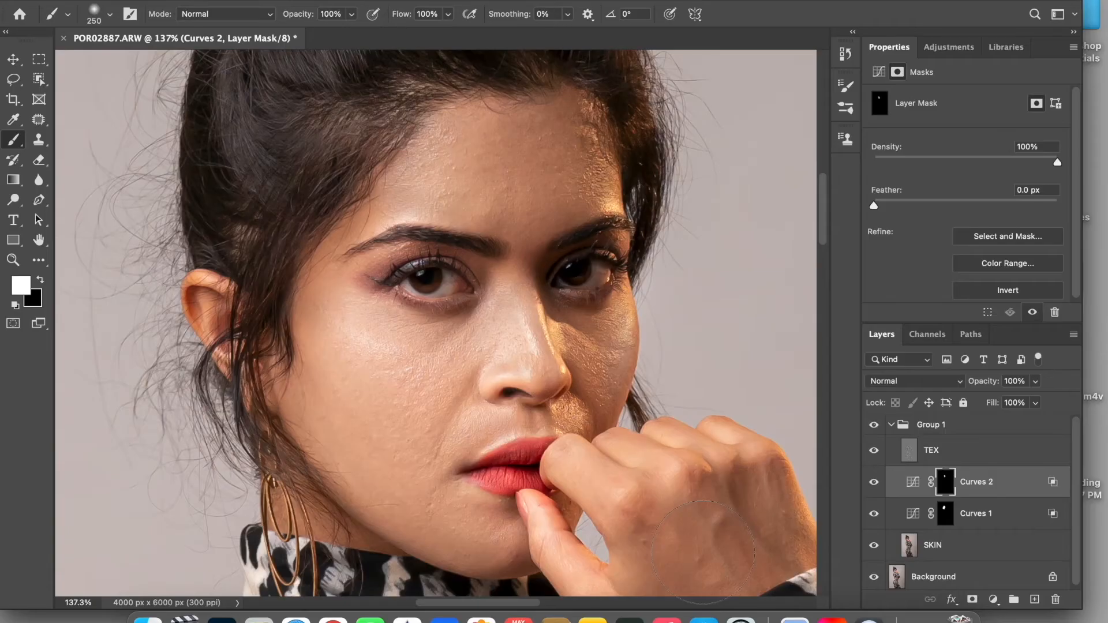
pyautogui.scroll(6, 443, 401)
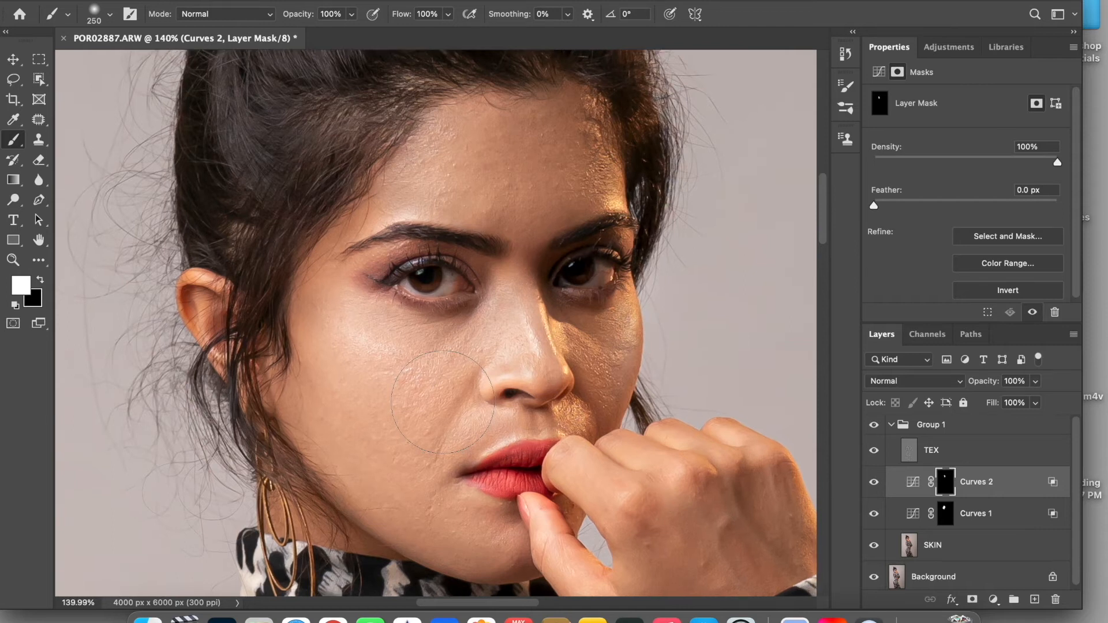
pyautogui.scroll(6, 443, 402)
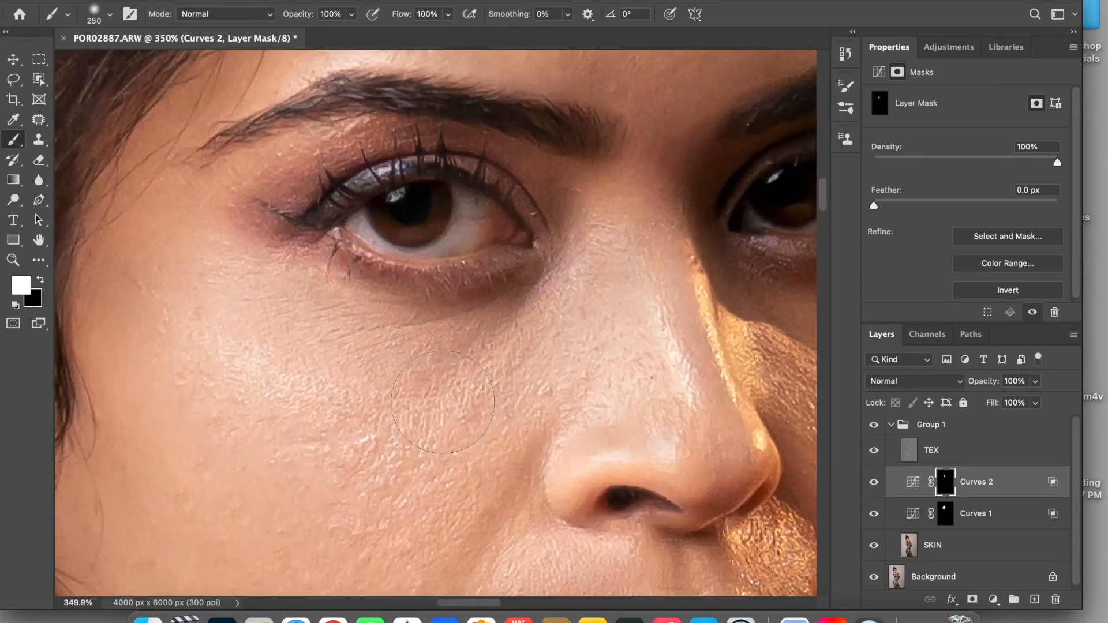
pyautogui.scroll(2, 442, 402)
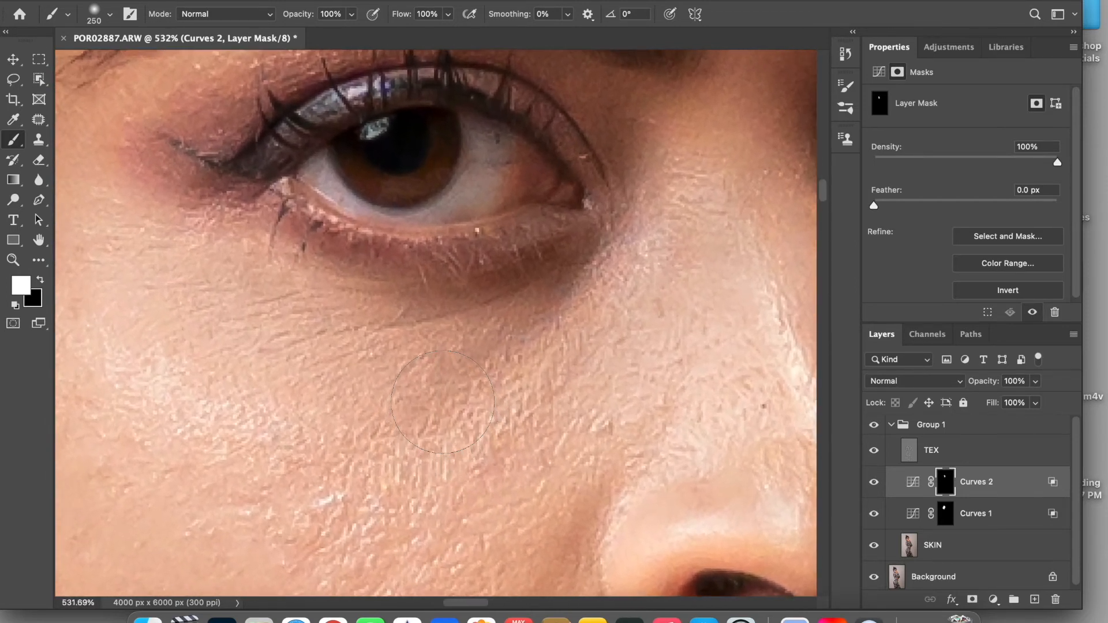
pyautogui.scroll(-7, 443, 401)
pyautogui.scroll(-12, 443, 402)
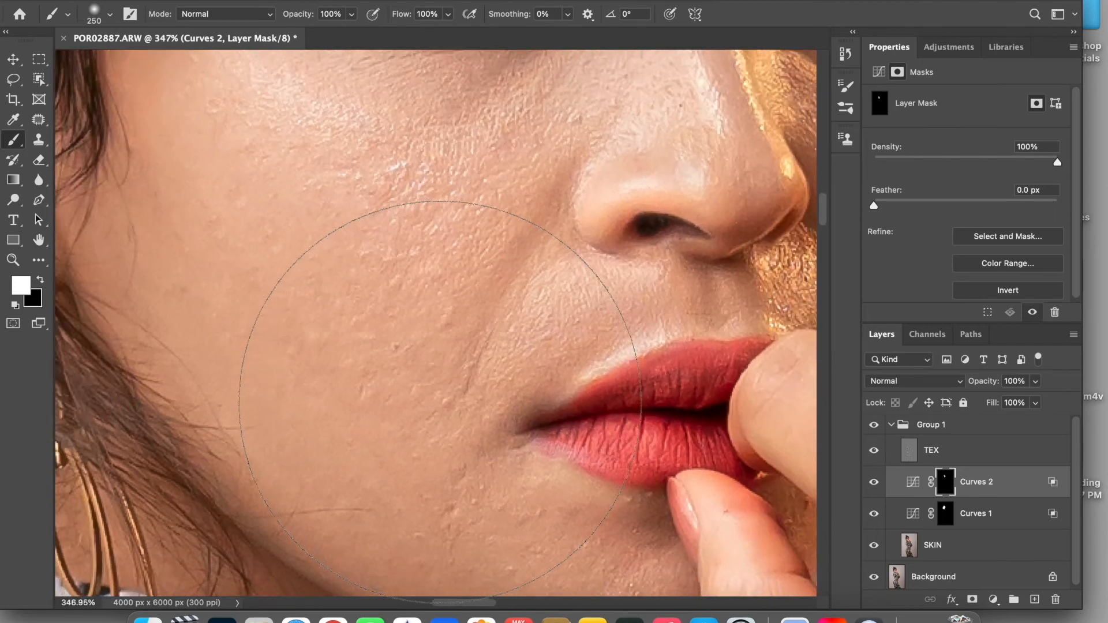
pyautogui.scroll(-1, 443, 402)
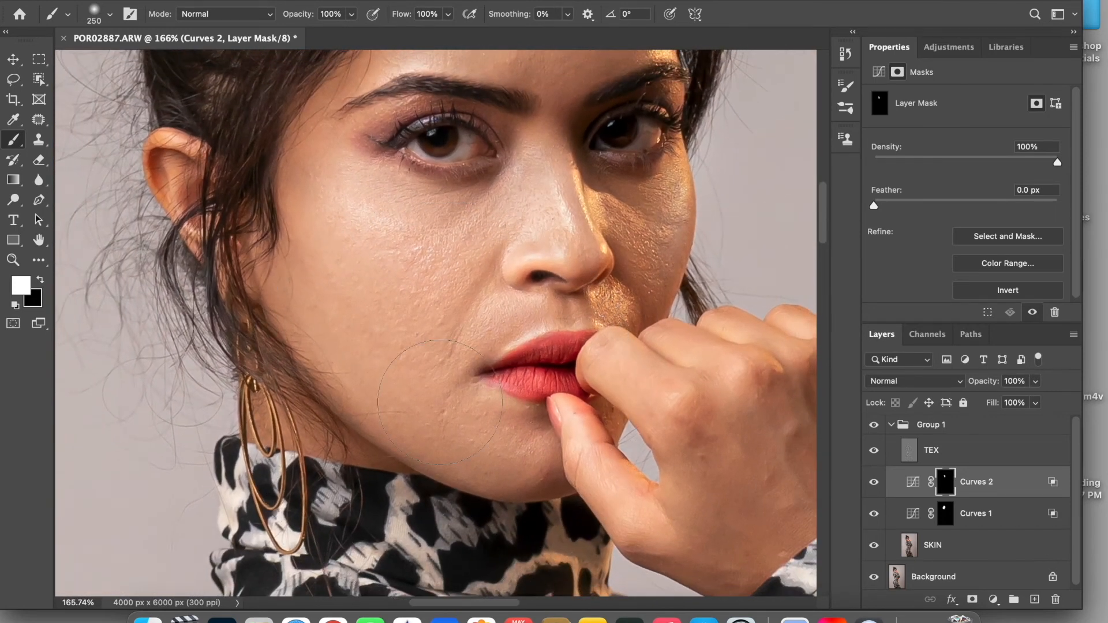
pyautogui.scroll(5, 440, 402)
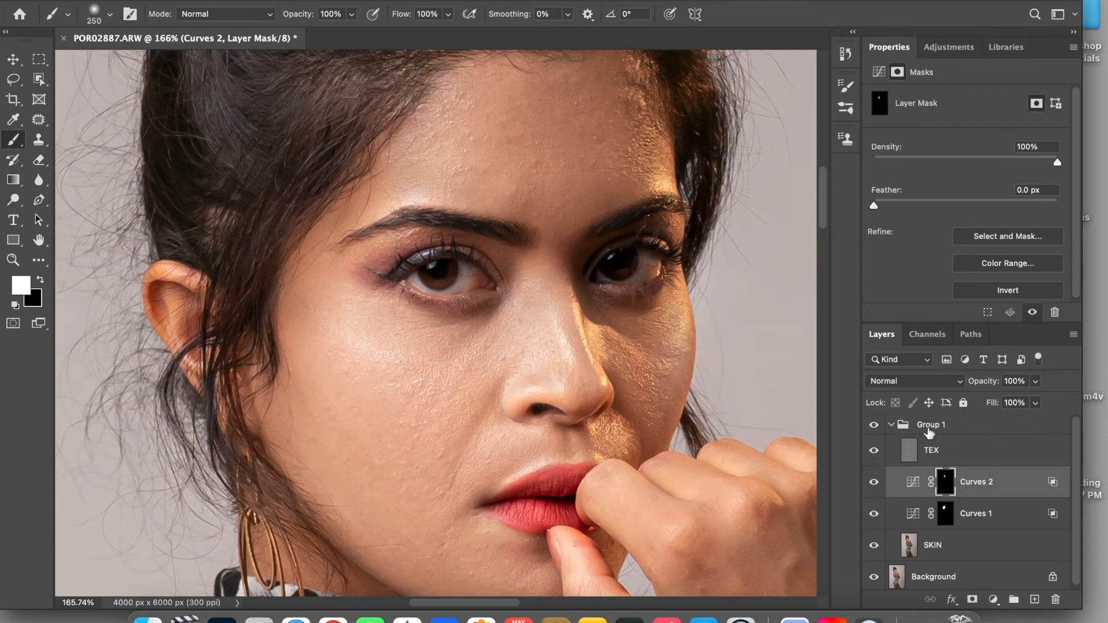
# - Delete Group 1 with all its retouching layers and duplicate the Background layer
pyautogui.click(939, 426)
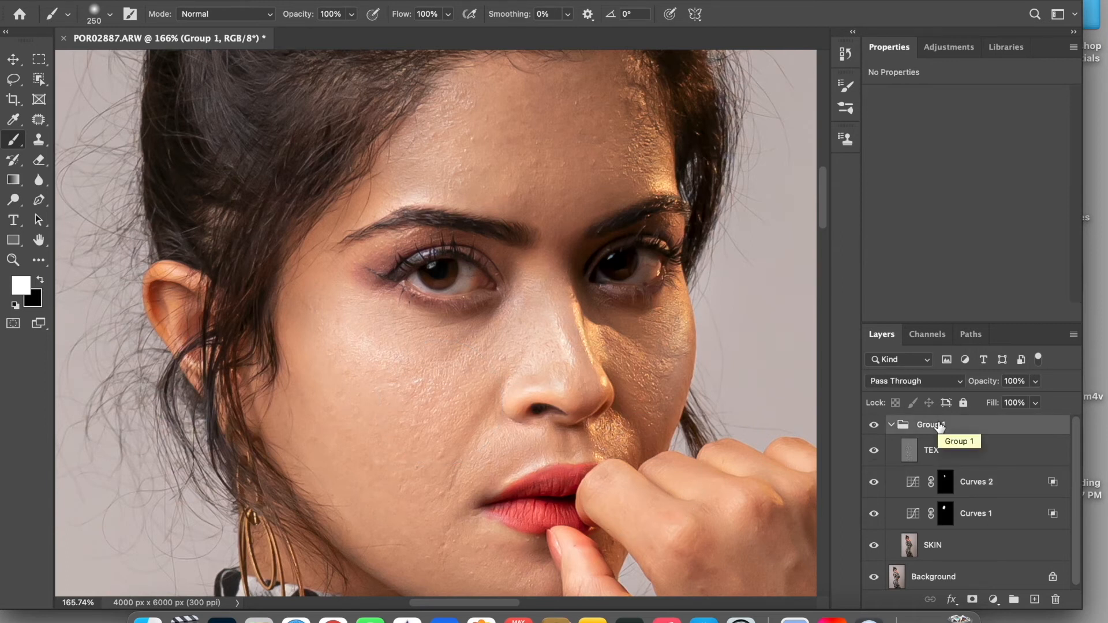
pyautogui.press('Delete')
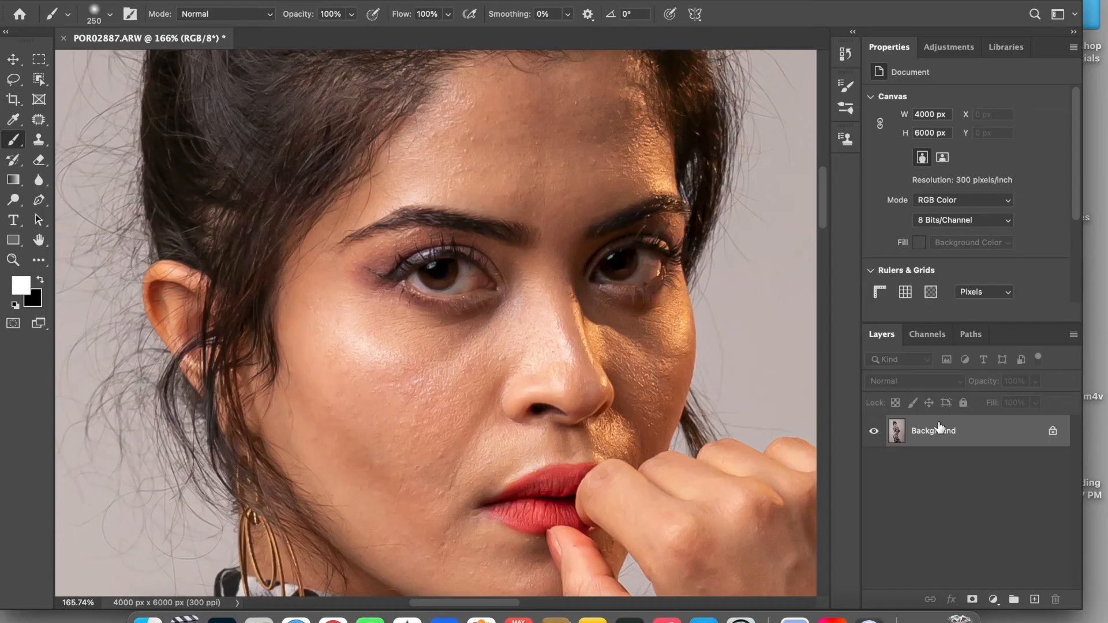
pyautogui.hotkey('ctrl', 'j')
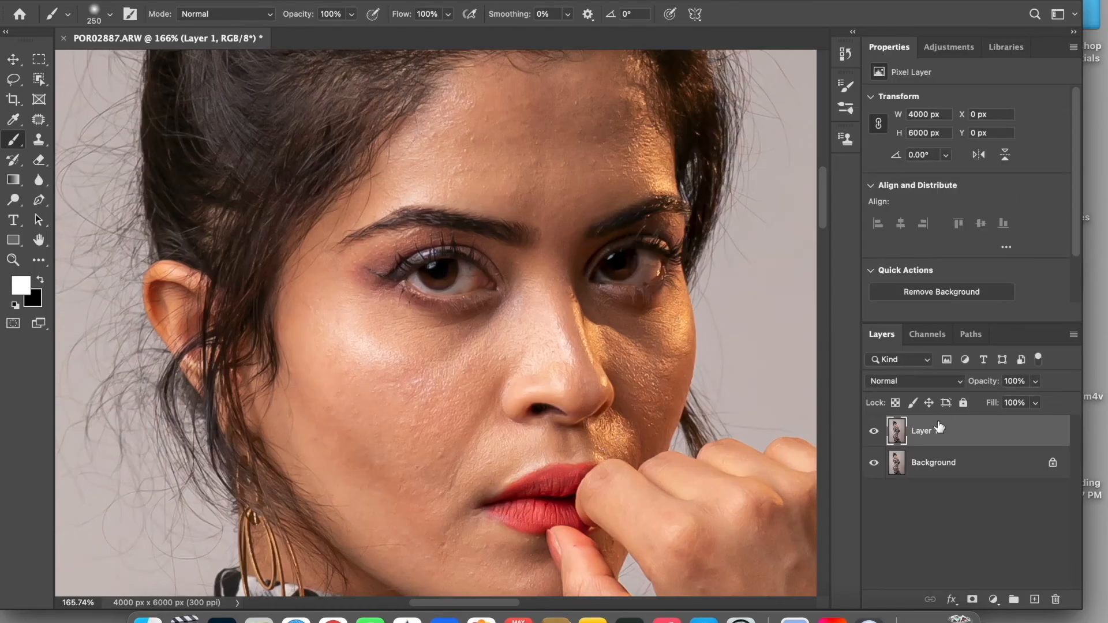
# - Smooth the forehead, cheeks and skin below the nose on Layer 1 with a 100 px Mixer Brush at Wet 6%, Load 75%, Mix 90%
pyautogui.scroll(-2, 561, 268)
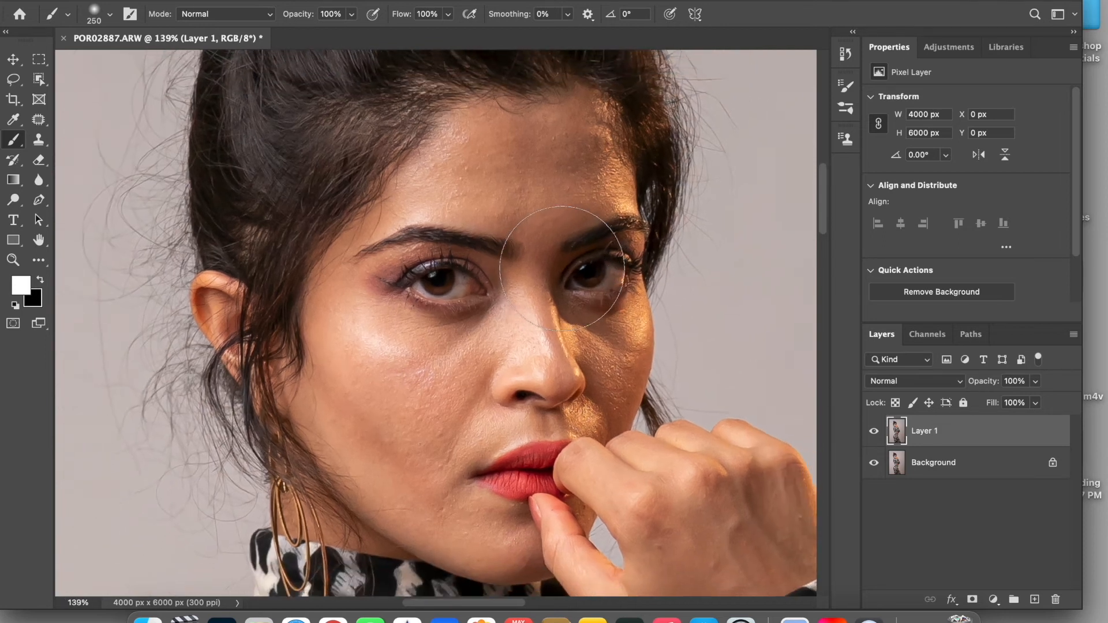
pyautogui.scroll(-2, 561, 268)
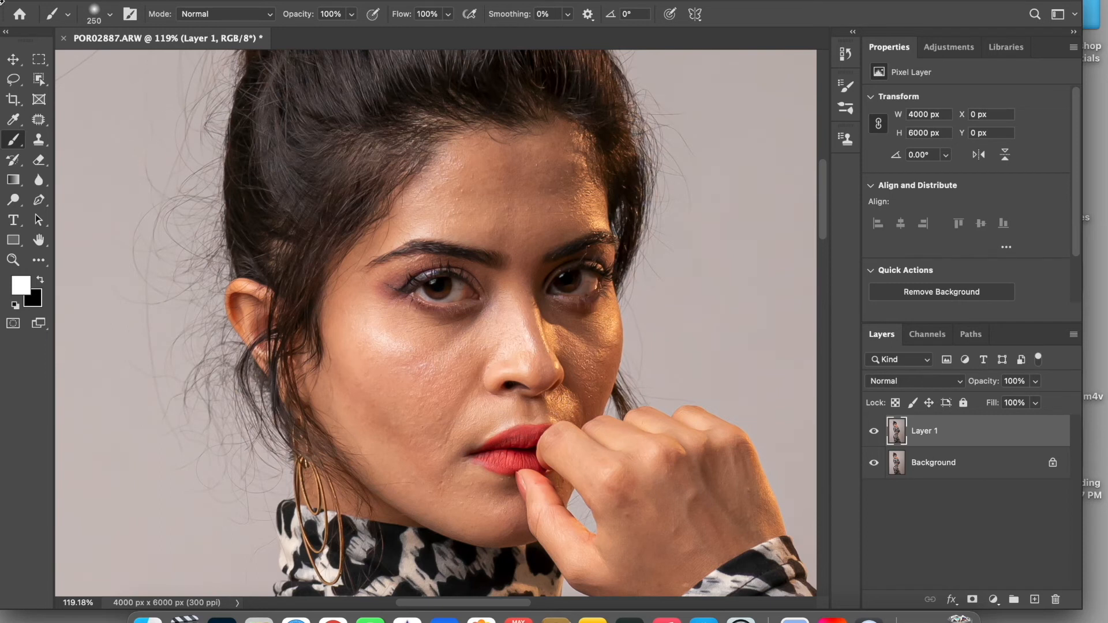
pyautogui.click(14, 139)
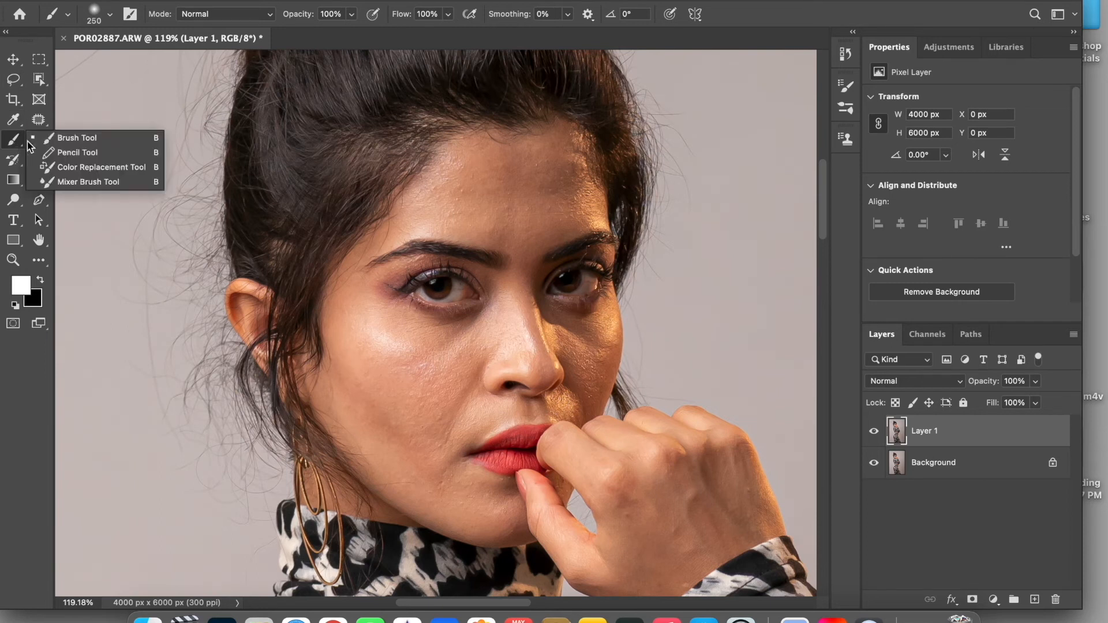
pyautogui.click(75, 181)
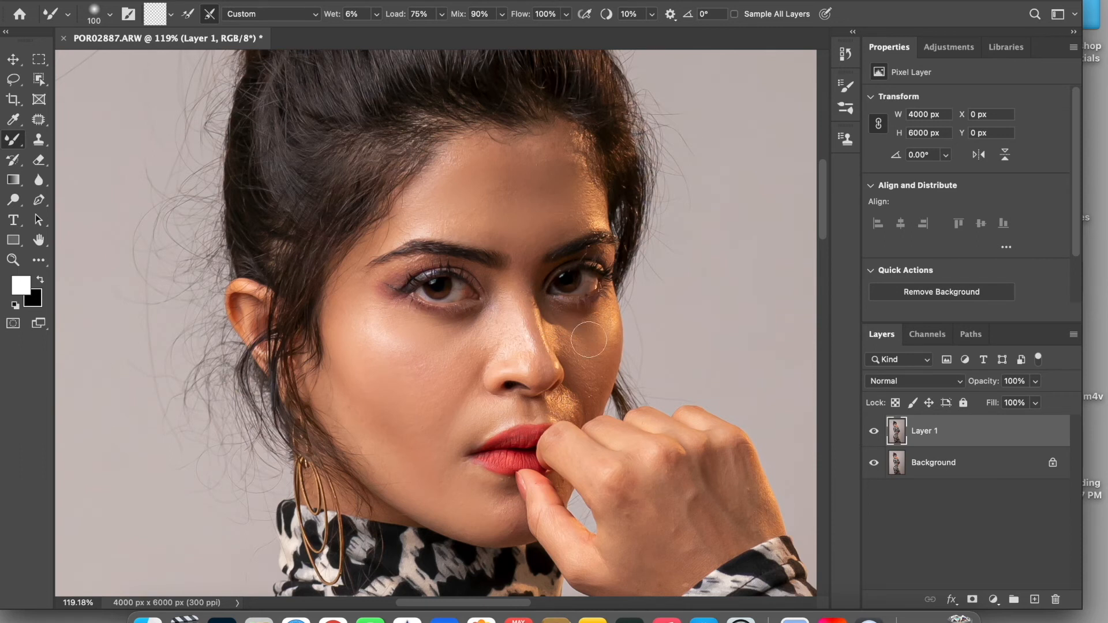
pyautogui.moveTo(563, 404)
pyautogui.mouseDown()
pyautogui.moveTo(588, 356)
pyautogui.moveTo(562, 324)
pyautogui.moveTo(594, 320)
pyautogui.moveTo(599, 359)
pyautogui.mouseUp()
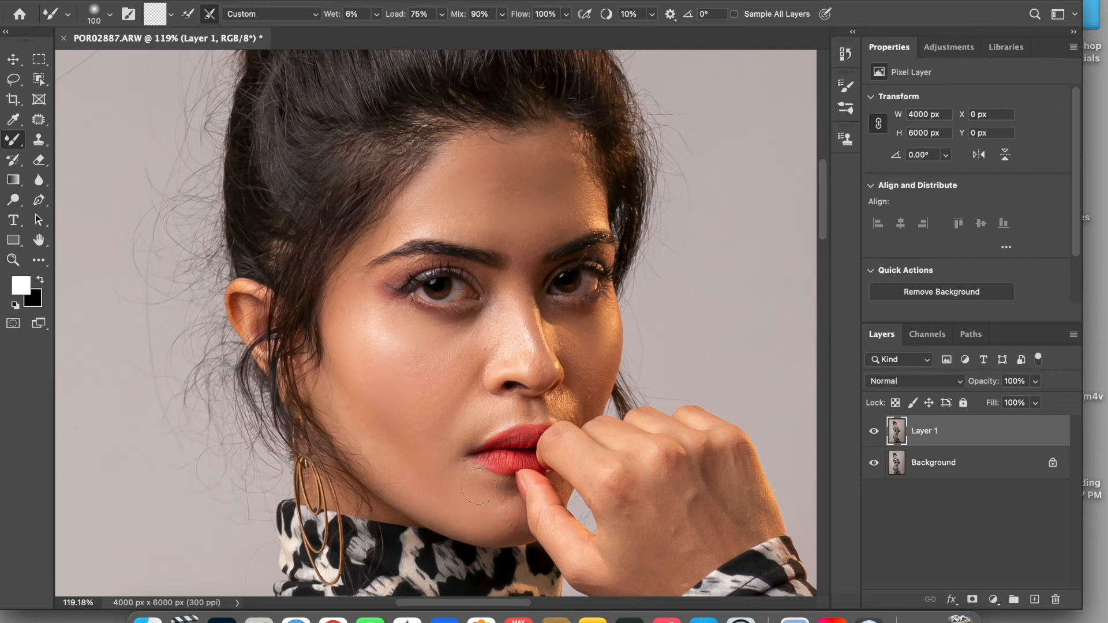
# - Reduce the Mixer Brush to 25 px and blend the skin beside the nose, at the outer eye corner and between eyelid and brow
pyautogui.scroll(8, 478, 485)
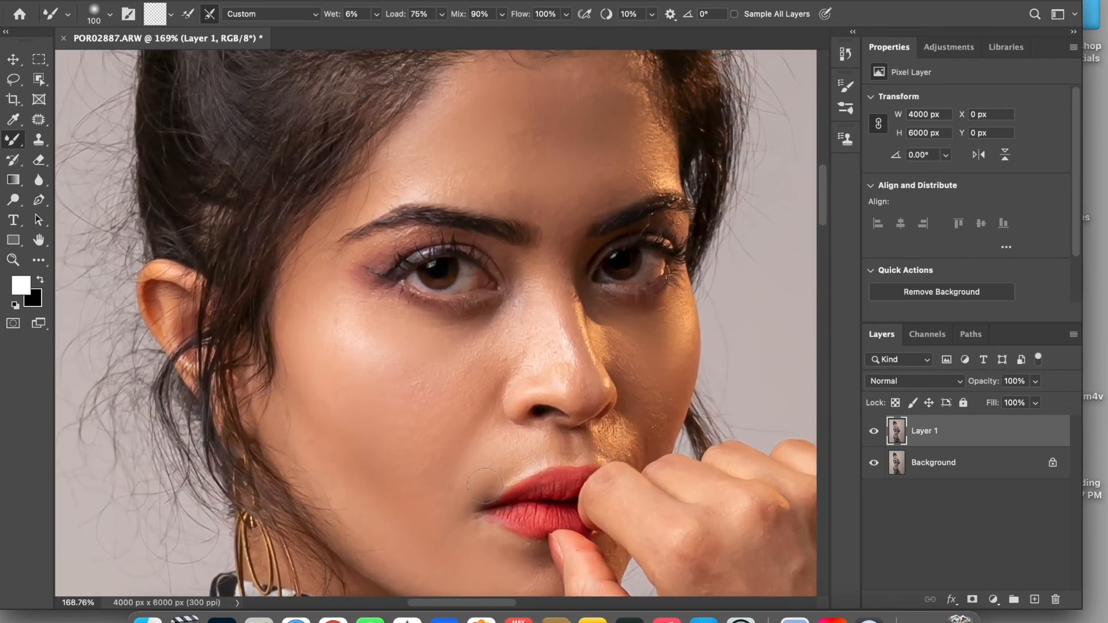
pyautogui.scroll(5, 484, 485)
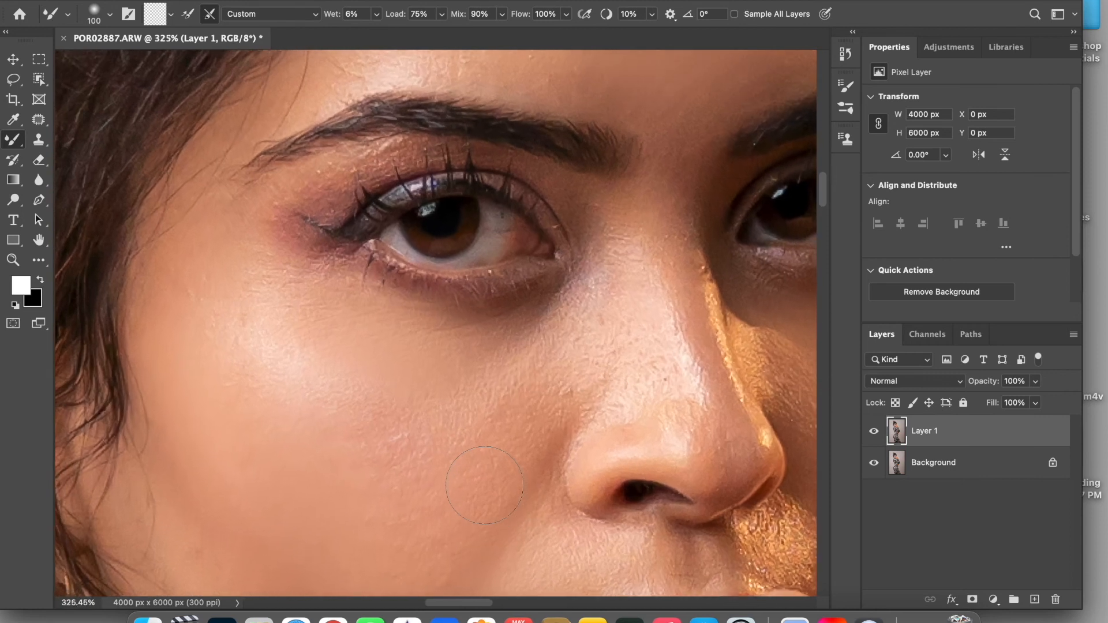
pyautogui.press('[')
pyautogui.press('[')
pyautogui.press('[')
pyautogui.press('[')
pyautogui.press('[')
pyautogui.press('[')
pyautogui.press('[')
pyautogui.press('[')
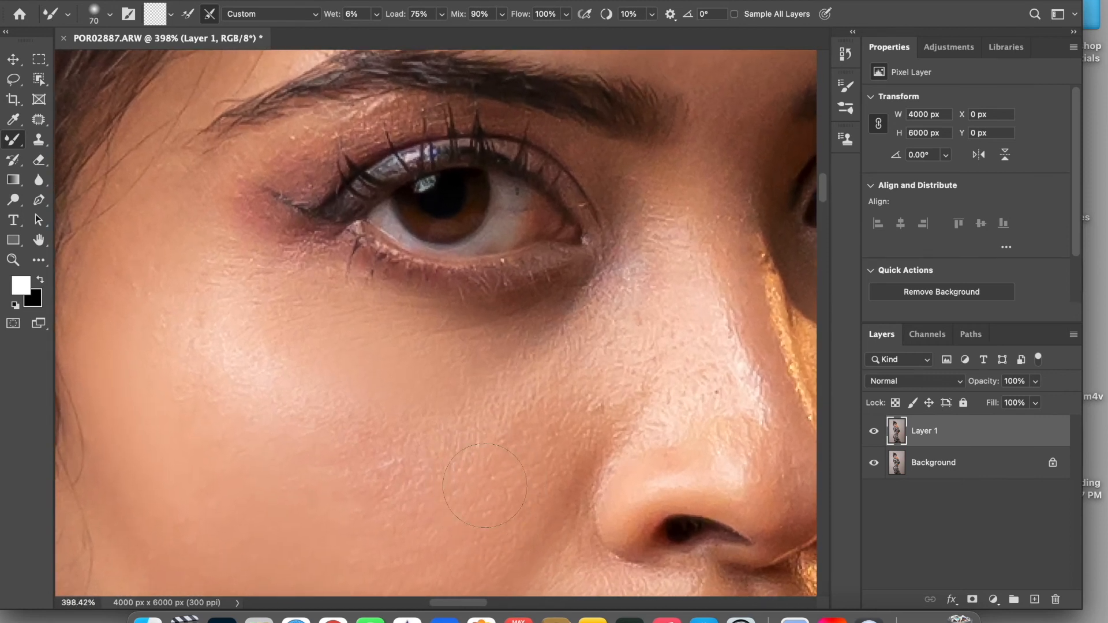
pyautogui.press('[')
pyautogui.moveTo(587, 308)
pyautogui.mouseDown()
pyautogui.moveTo(489, 306)
pyautogui.moveTo(533, 286)
pyautogui.moveTo(551, 285)
pyautogui.moveTo(444, 327)
pyautogui.moveTo(604, 280)
pyautogui.moveTo(540, 345)
pyautogui.moveTo(630, 266)
pyautogui.moveTo(577, 316)
pyautogui.moveTo(630, 217)
pyautogui.moveTo(626, 232)
pyautogui.moveTo(588, 167)
pyautogui.moveTo(674, 179)
pyautogui.moveTo(605, 153)
pyautogui.moveTo(659, 246)
pyautogui.moveTo(643, 254)
pyautogui.moveTo(665, 281)
pyautogui.mouseUp()
pyautogui.moveTo(619, 414); pyautogui.dragTo(651, 406)
pyautogui.moveTo(279, 191)
pyautogui.mouseDown()
pyautogui.moveTo(339, 152)
pyautogui.moveTo(272, 189)
pyautogui.moveTo(311, 169)
pyautogui.moveTo(279, 217)
pyautogui.moveTo(286, 250)
pyautogui.moveTo(307, 247)
pyautogui.moveTo(272, 196)
pyautogui.moveTo(281, 172)
pyautogui.mouseUp()
pyautogui.moveTo(394, 121)
pyautogui.mouseDown()
pyautogui.moveTo(438, 115)
pyautogui.moveTo(394, 123)
pyautogui.moveTo(367, 146)
pyautogui.moveTo(410, 109)
pyautogui.moveTo(437, 107)
pyautogui.moveTo(542, 122)
pyautogui.moveTo(577, 167)
pyautogui.moveTo(564, 142)
pyautogui.moveTo(594, 158)
pyautogui.mouseUp()
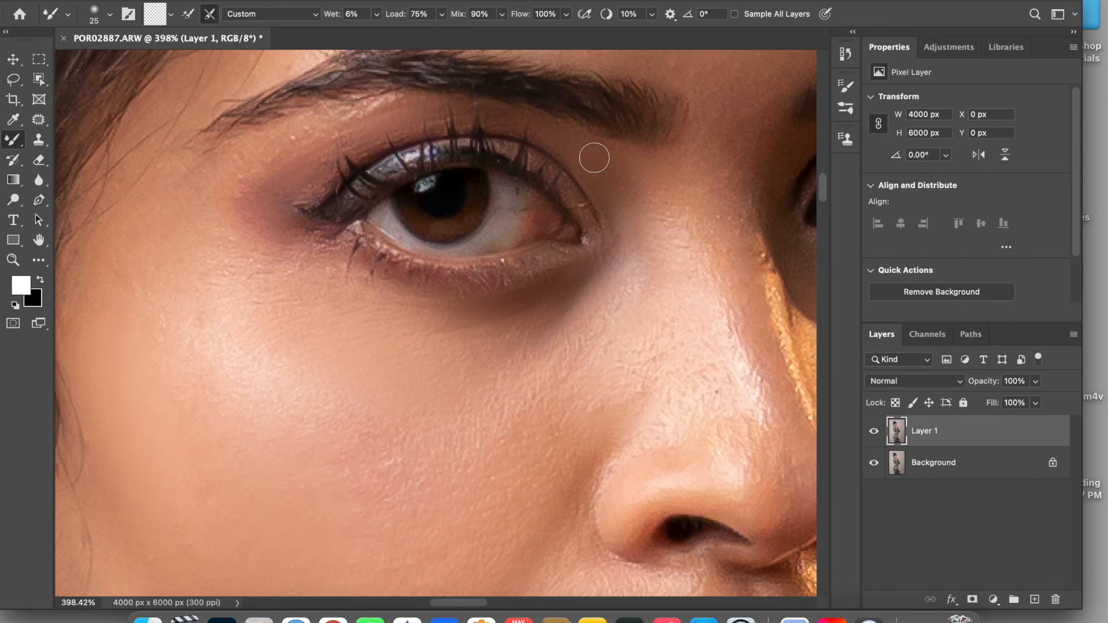
# - Blend the skin at the outer end of the gold-lit eyebrow and the gold-lit patch between nose and lips with the 25 px Mixer Brush
pyautogui.hscroll(4, 594, 158)
pyautogui.hscroll(3, 594, 157)
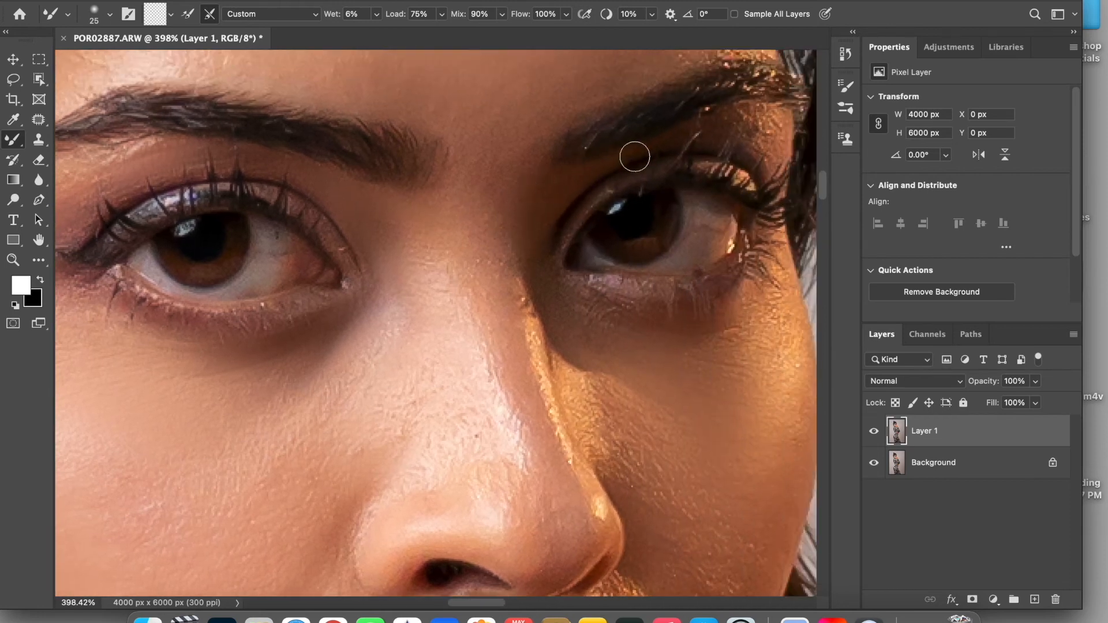
pyautogui.moveTo(754, 125)
pyautogui.mouseDown()
pyautogui.moveTo(759, 154)
pyautogui.moveTo(770, 131)
pyautogui.moveTo(775, 143)
pyautogui.moveTo(753, 112)
pyautogui.moveTo(720, 136)
pyautogui.moveTo(764, 137)
pyautogui.mouseUp()
pyautogui.scroll(3, 763, 137)
pyautogui.scroll(5, 763, 137)
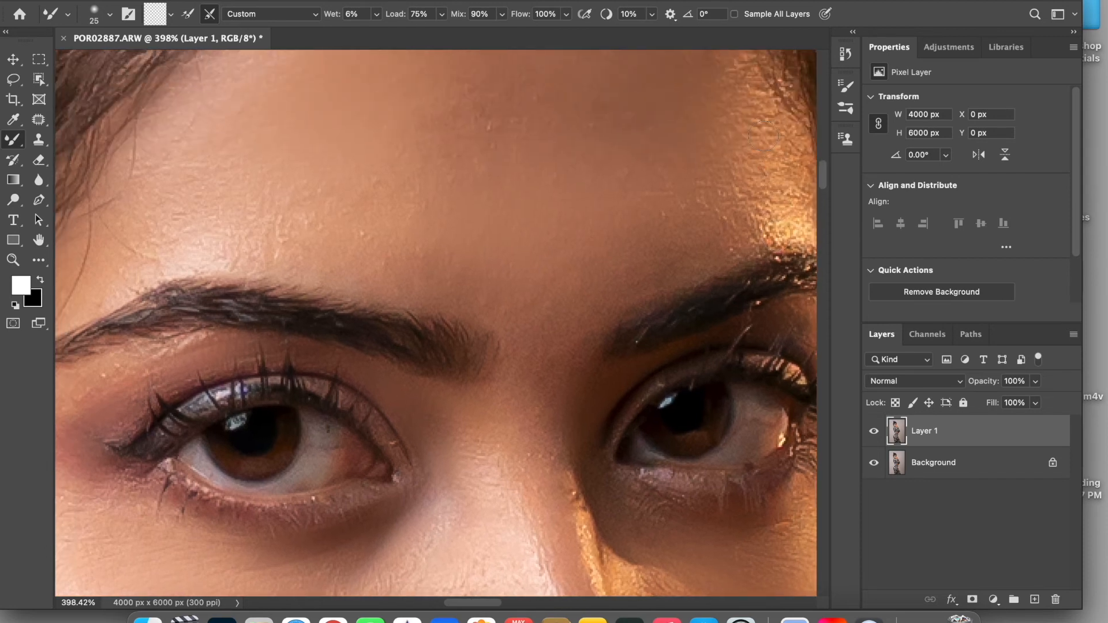
pyautogui.scroll(-8, 763, 137)
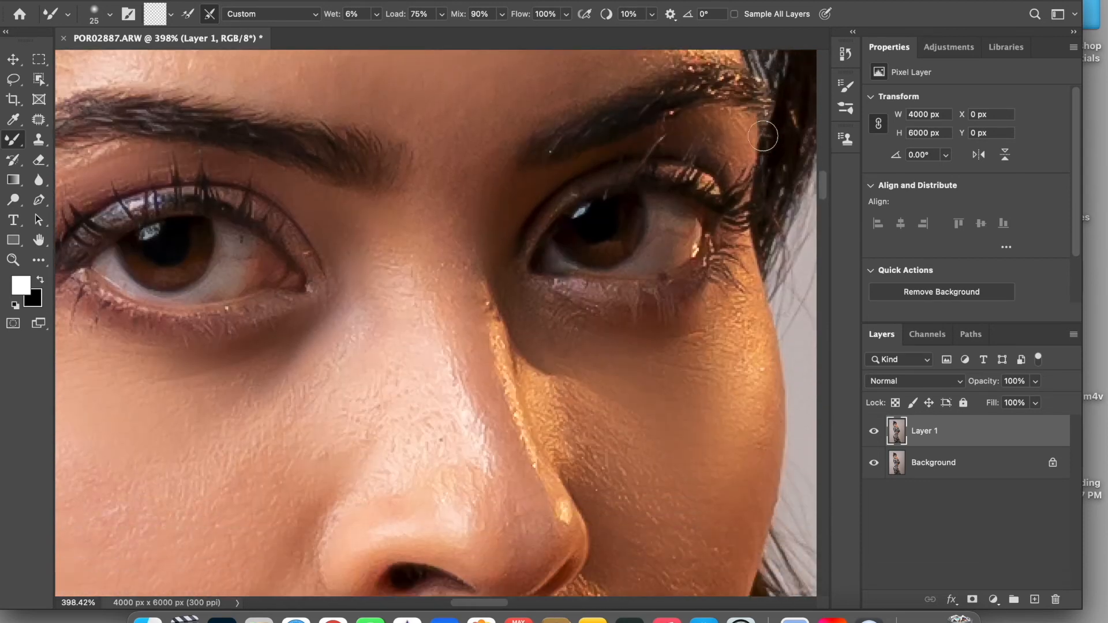
pyautogui.scroll(-4, 755, 208)
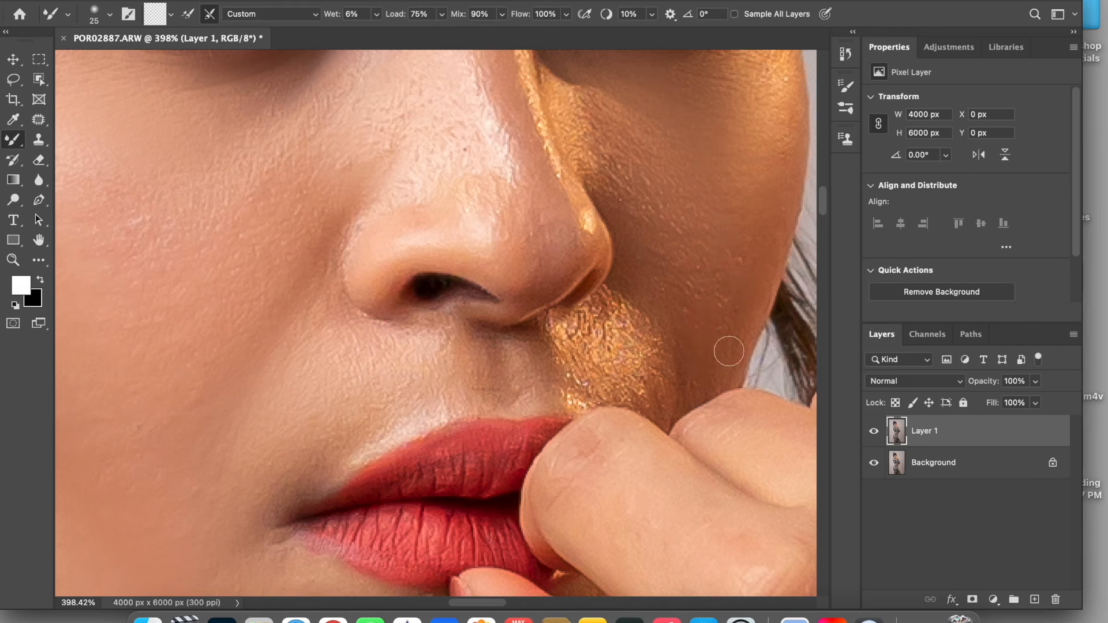
pyautogui.moveTo(669, 365)
pyautogui.mouseDown()
pyautogui.moveTo(610, 337)
pyautogui.moveTo(578, 387)
pyautogui.moveTo(651, 395)
pyautogui.moveTo(591, 356)
pyautogui.mouseUp()
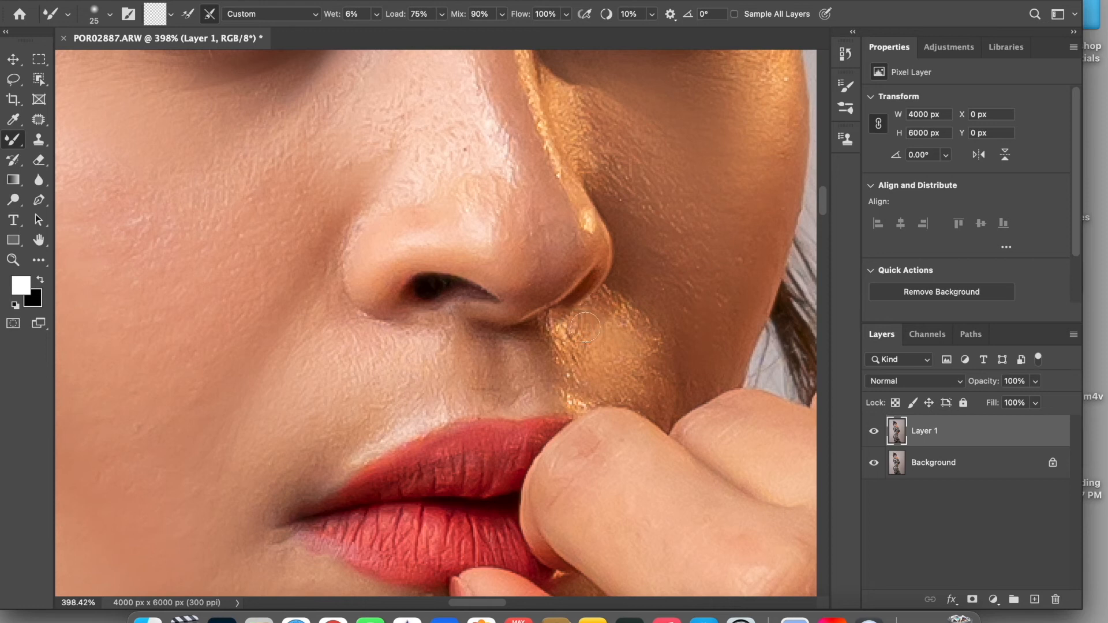
# - Smooth the skin between the fingers, just below the lower lip and on the chin with the Mixer Brush
pyautogui.scroll(-4, 585, 327)
pyautogui.scroll(-4, 585, 327)
pyautogui.hscroll(-2, 585, 327)
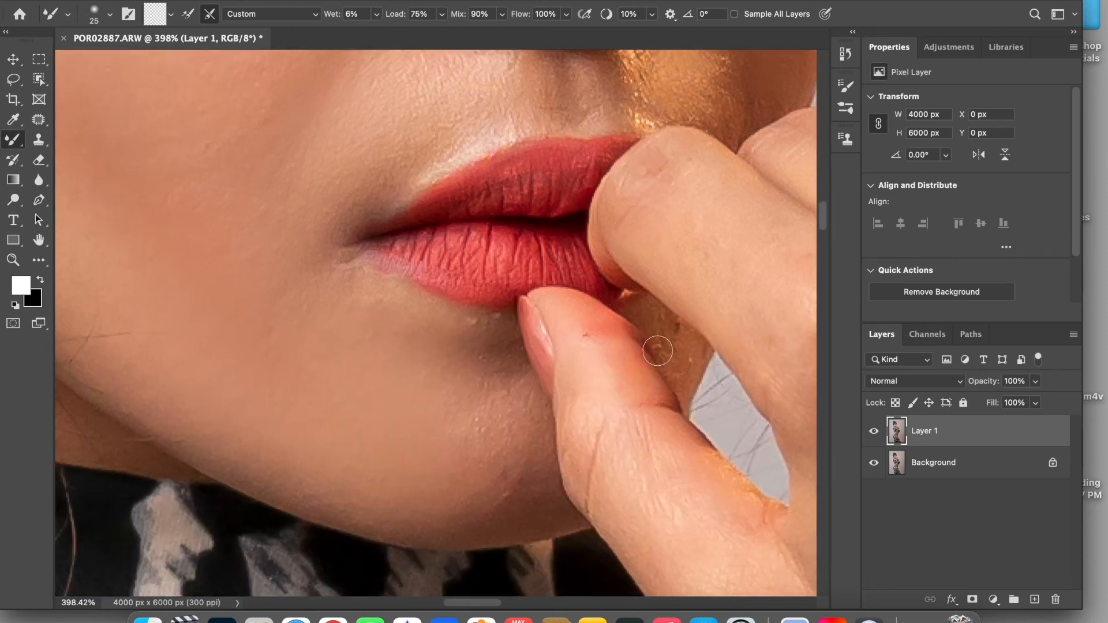
pyautogui.moveTo(680, 368)
pyautogui.mouseDown()
pyautogui.moveTo(657, 319)
pyautogui.moveTo(689, 353)
pyautogui.moveTo(652, 332)
pyautogui.moveTo(677, 392)
pyautogui.moveTo(661, 341)
pyautogui.mouseUp()
pyautogui.moveTo(454, 321); pyautogui.dragTo(485, 322)
pyautogui.moveTo(510, 378)
pyautogui.mouseDown()
pyautogui.moveTo(506, 336)
pyautogui.moveTo(511, 361)
pyautogui.mouseUp()
# - Compare the whole face with Layer 1 hidden and shown
pyautogui.scroll(-6, 326, 257)
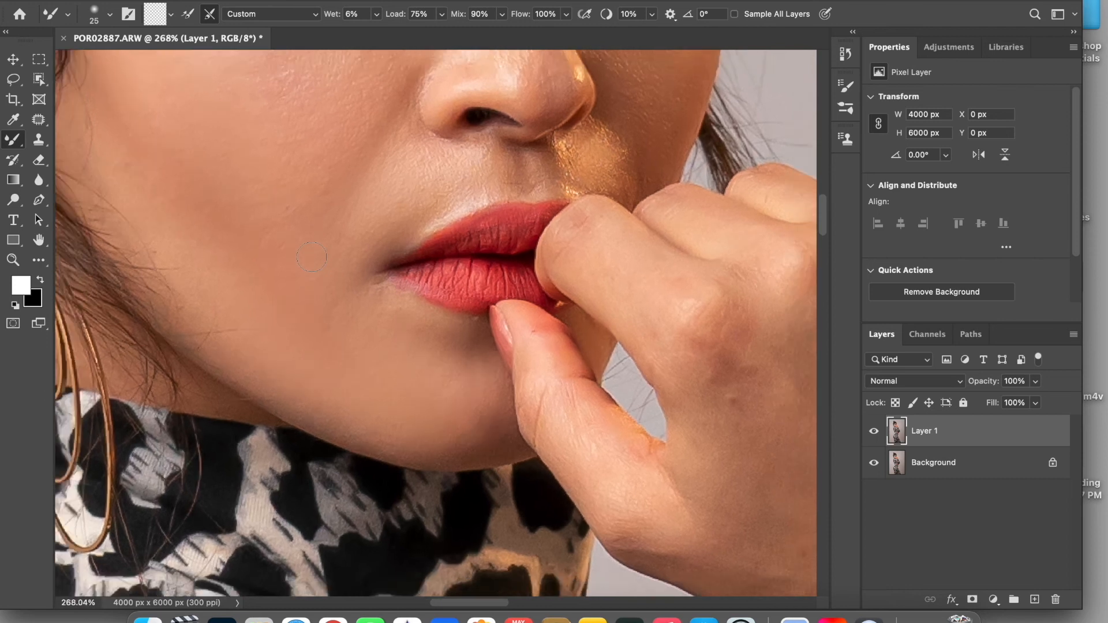
pyautogui.scroll(-2, 311, 257)
pyautogui.scroll(5, 312, 257)
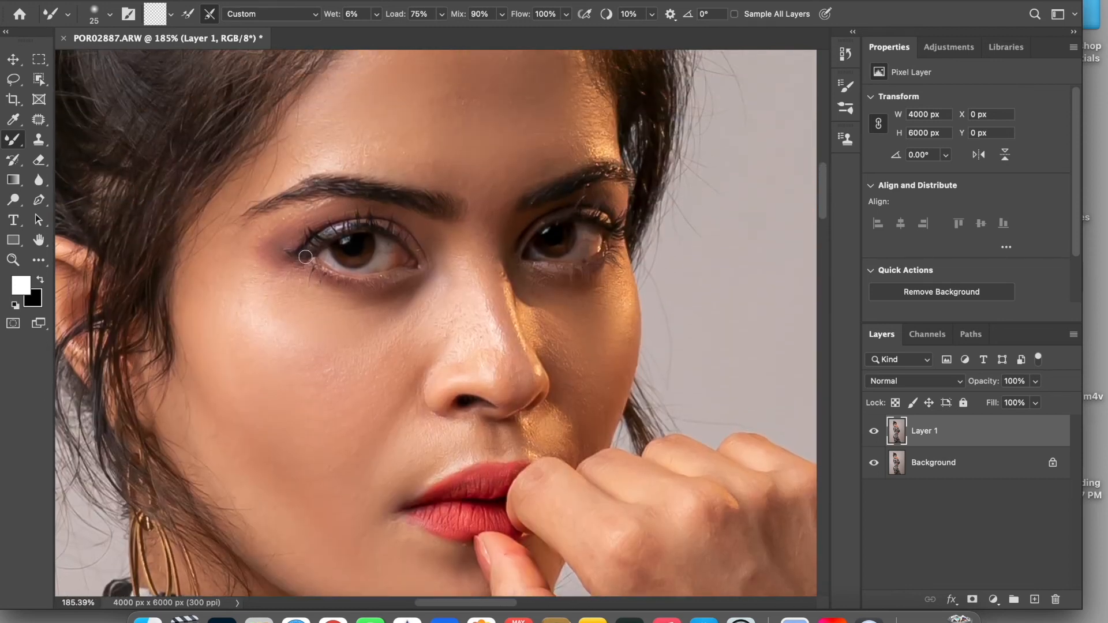
pyautogui.scroll(-2, 307, 257)
pyautogui.scroll(-1, 305, 257)
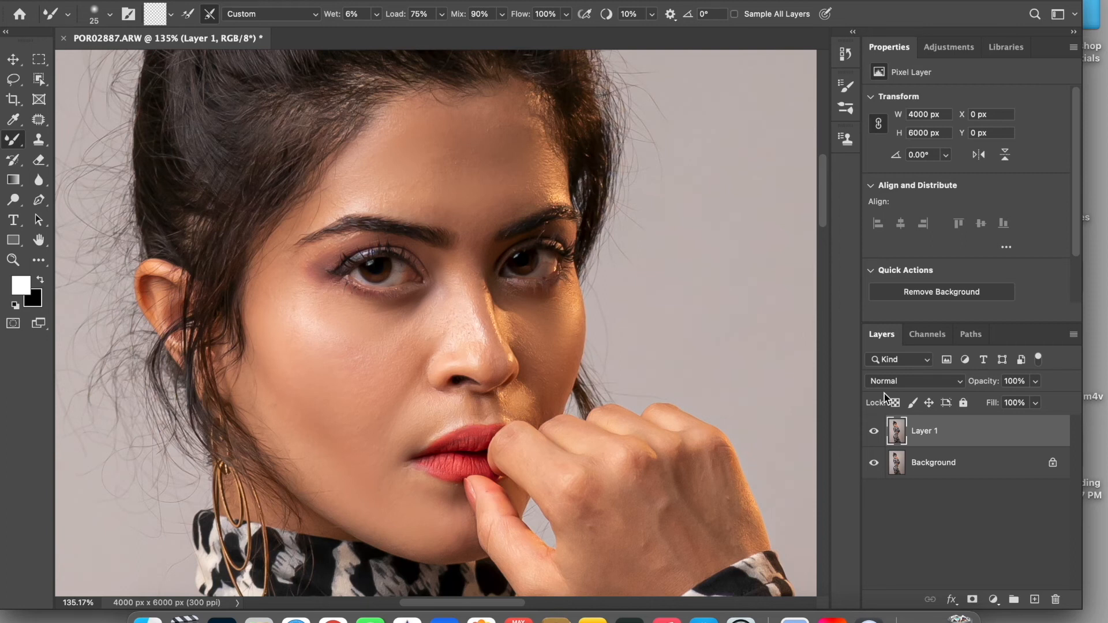
pyautogui.click(874, 432)
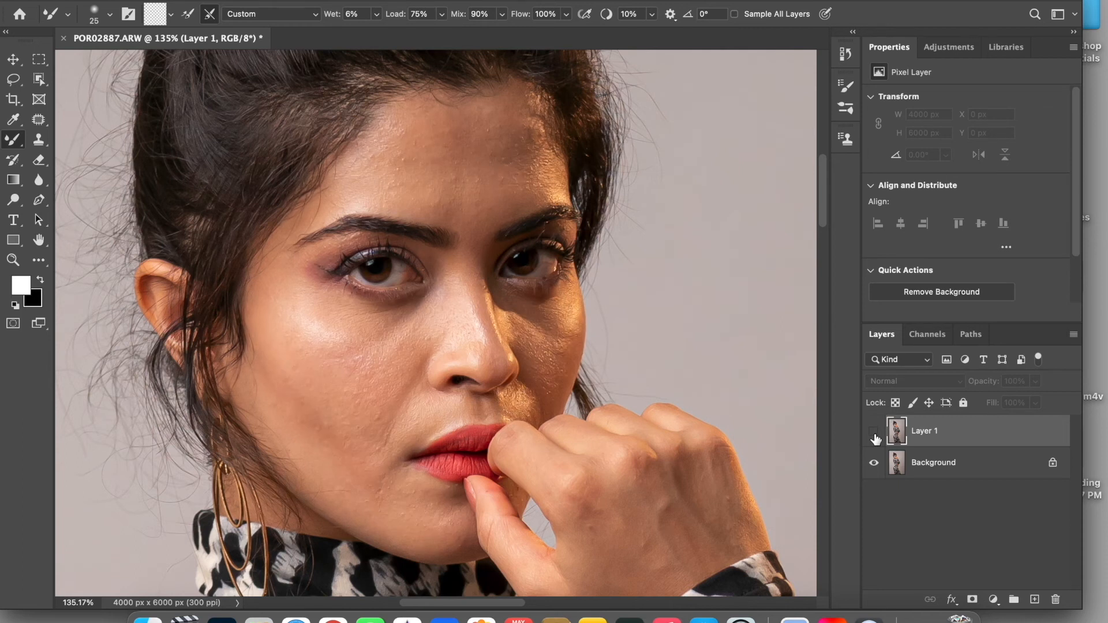
pyautogui.click(874, 432)
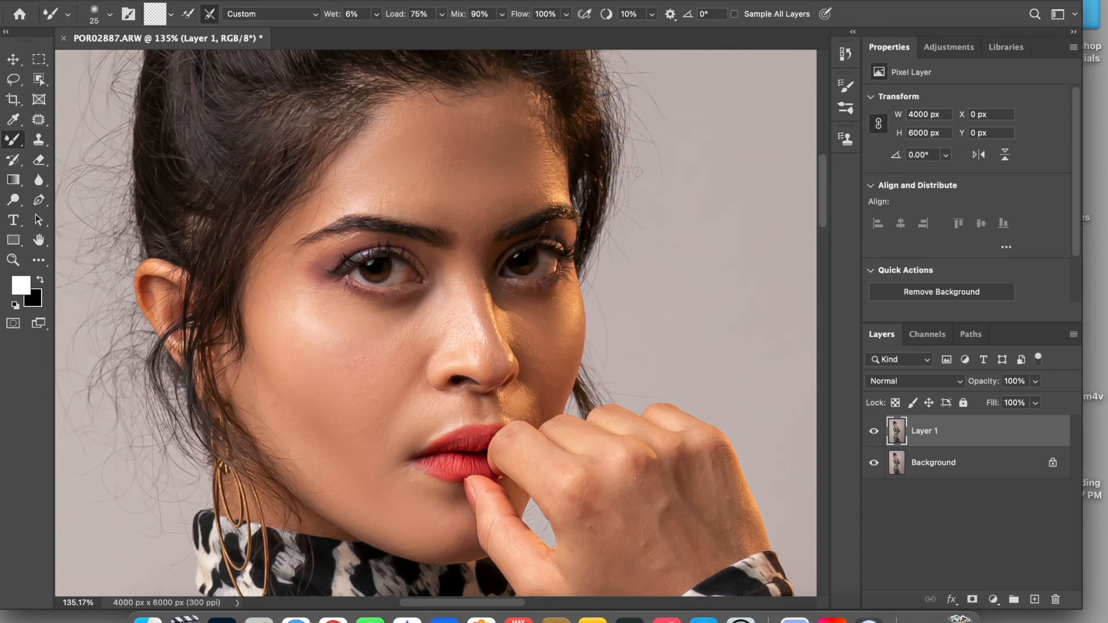
# - Examine the smoothed skin on the forehead, around the eyes and on the cheek up close
pyautogui.scroll(5, 637, 172)
pyautogui.scroll(4, 637, 172)
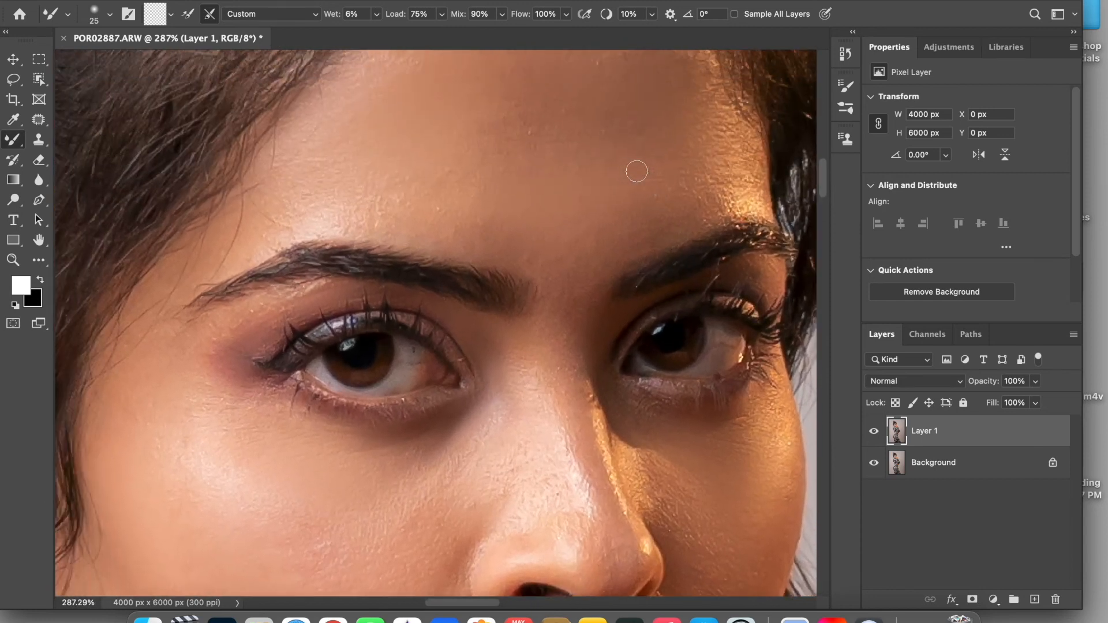
pyautogui.scroll(3, 637, 171)
pyautogui.scroll(4, 675, 171)
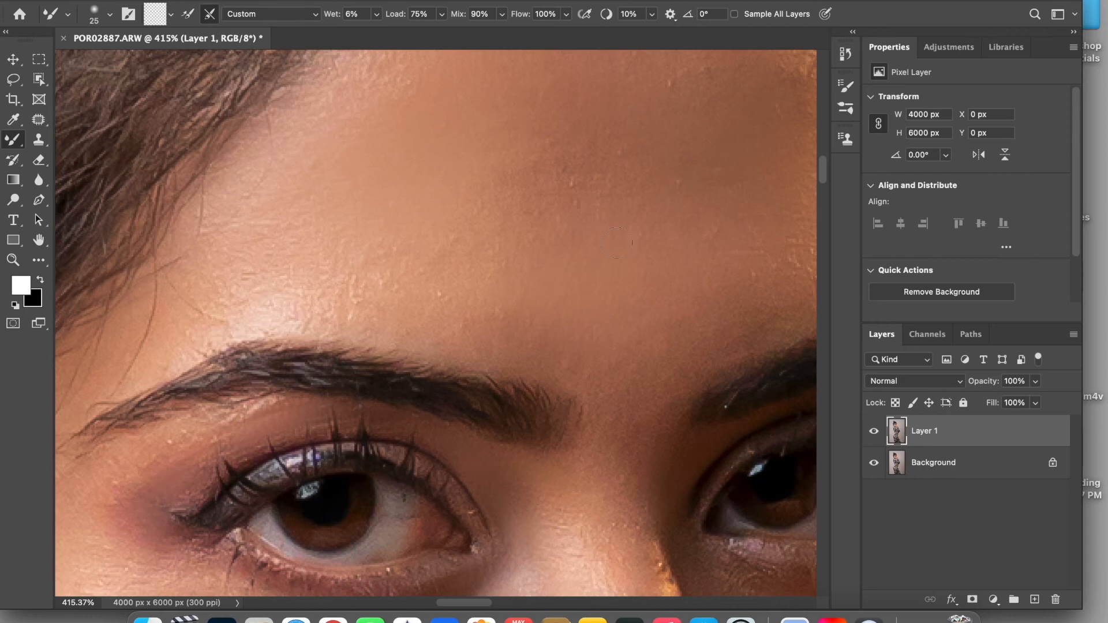
pyautogui.scroll(-15, 606, 280)
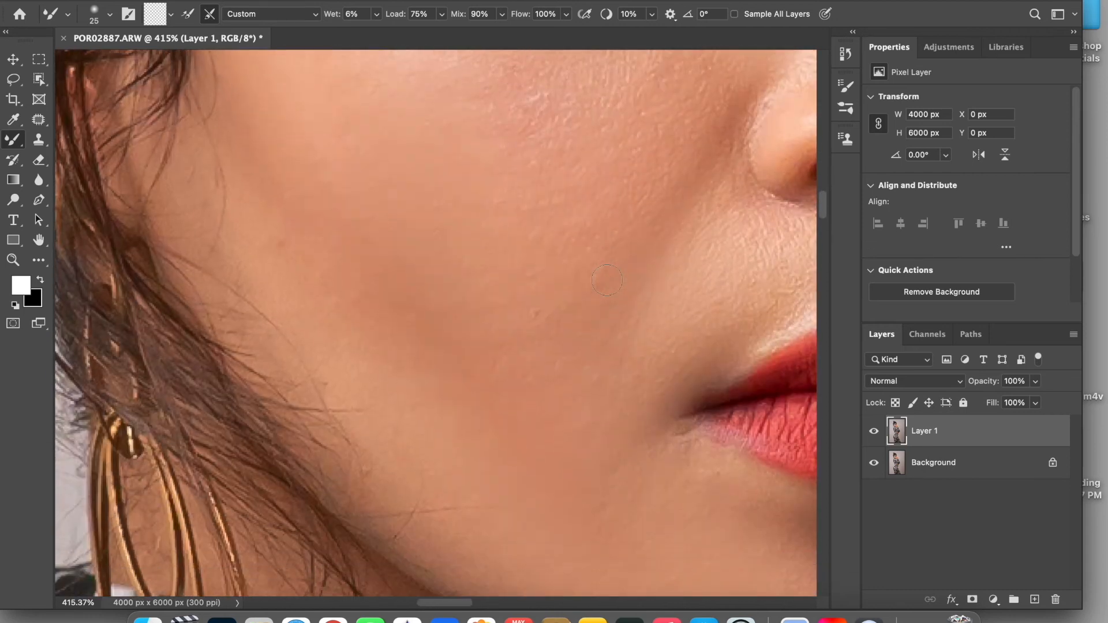
pyautogui.scroll(-5, 606, 280)
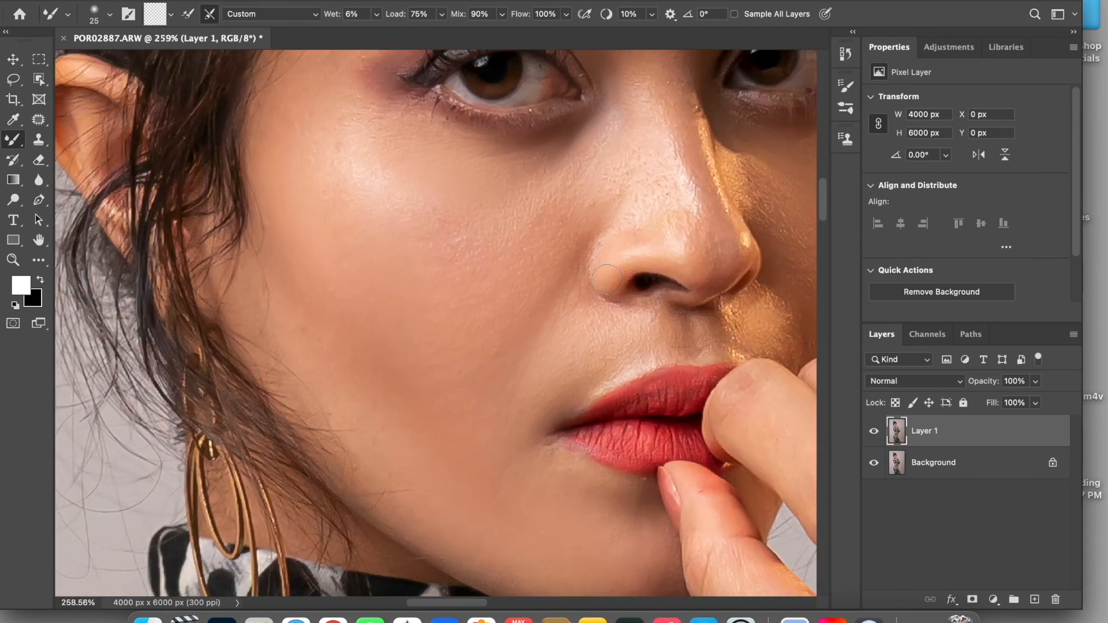
pyautogui.scroll(-4, 606, 280)
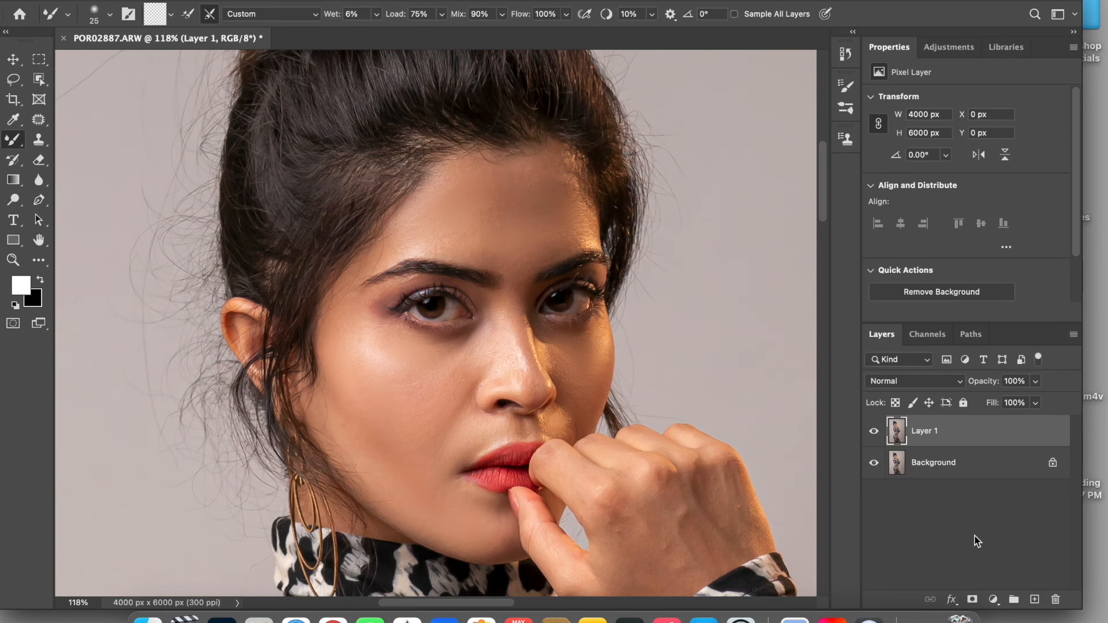
# - Add a new layer above Layer 1 and fill it with 50% Gray at Normal mode and 100% opacity
pyautogui.click(1036, 601)
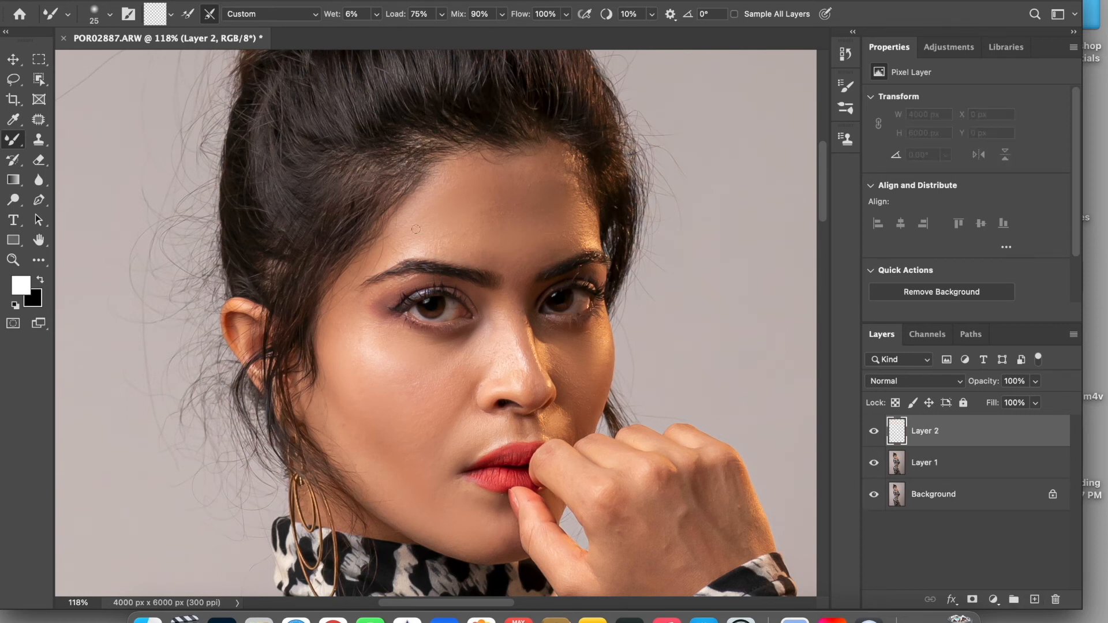
pyautogui.click(179, 1)
pyautogui.moveTo(149, 2)
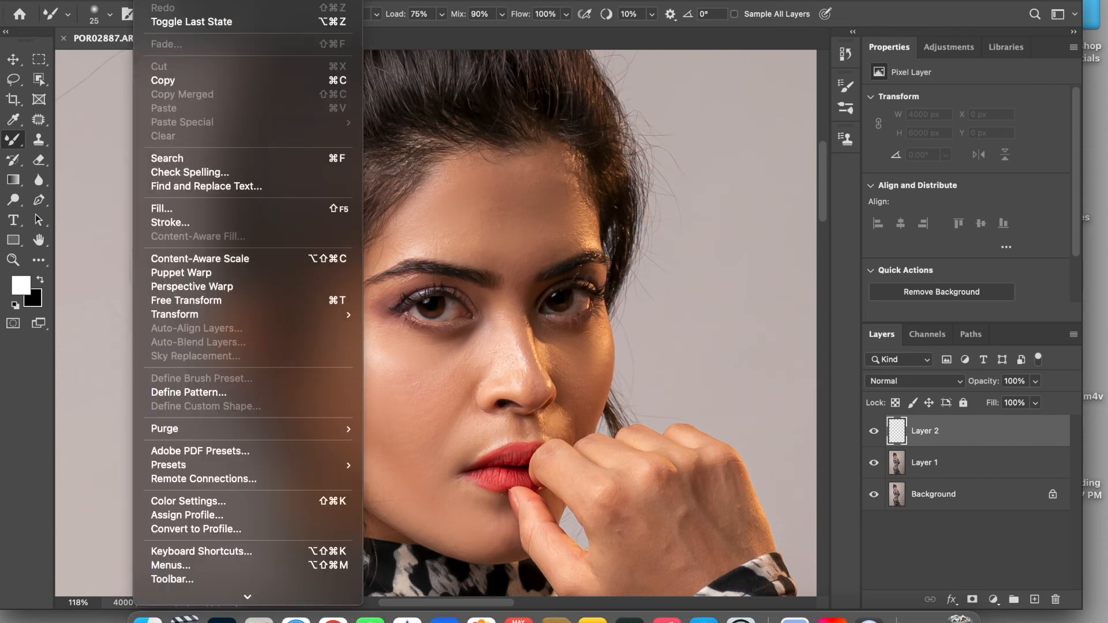
pyautogui.click(173, 209)
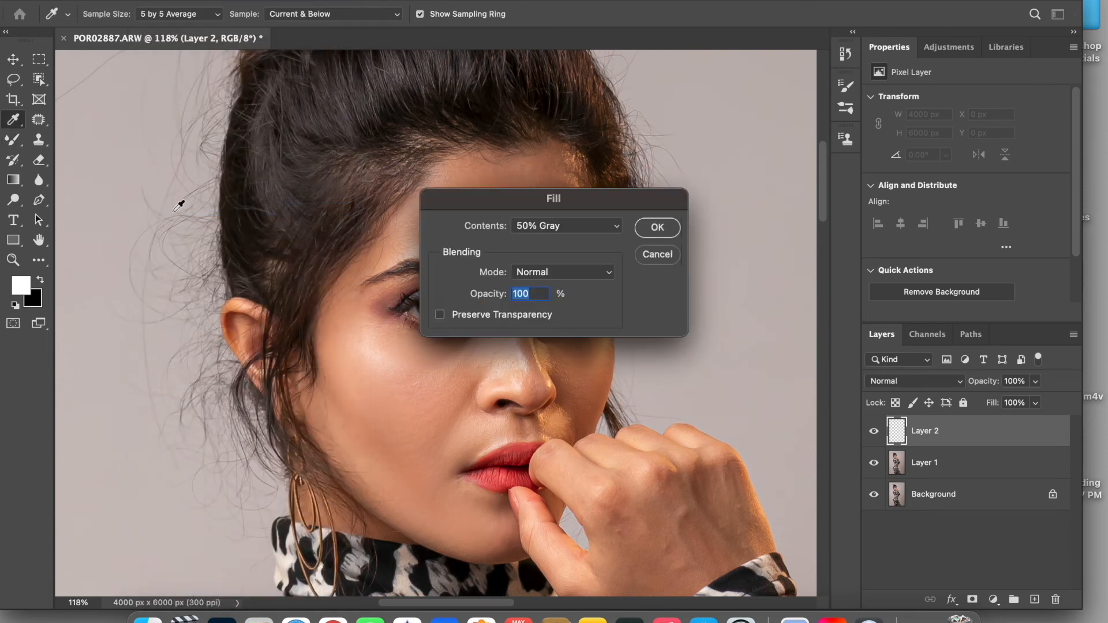
pyautogui.click(542, 230)
pyautogui.click(542, 230)
pyautogui.click(657, 228)
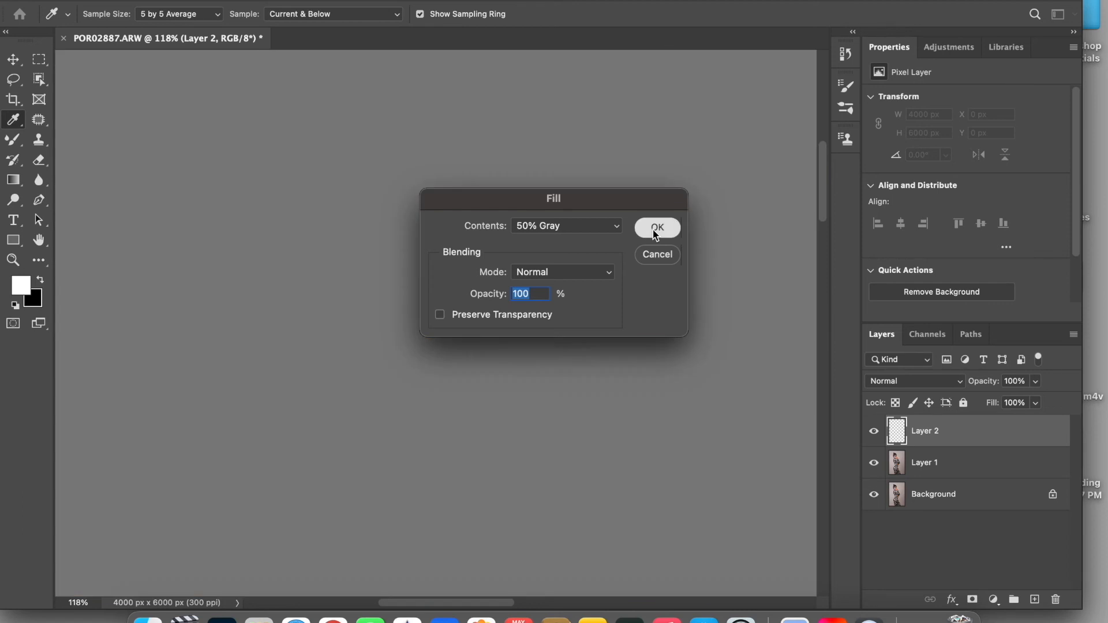
pyautogui.press('b')
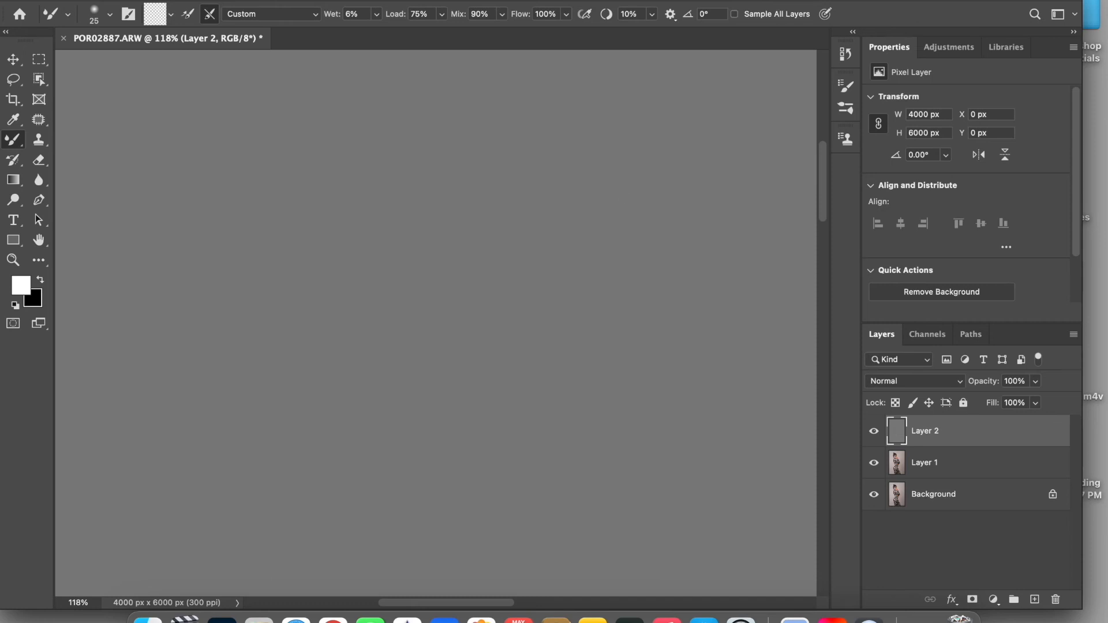
# - Apply the Filter Gallery's Texturizer to the gray layer with Sandstone texture, Scaling 92%, Relief 8 and Light Top Left
pyautogui.click(358, 1)
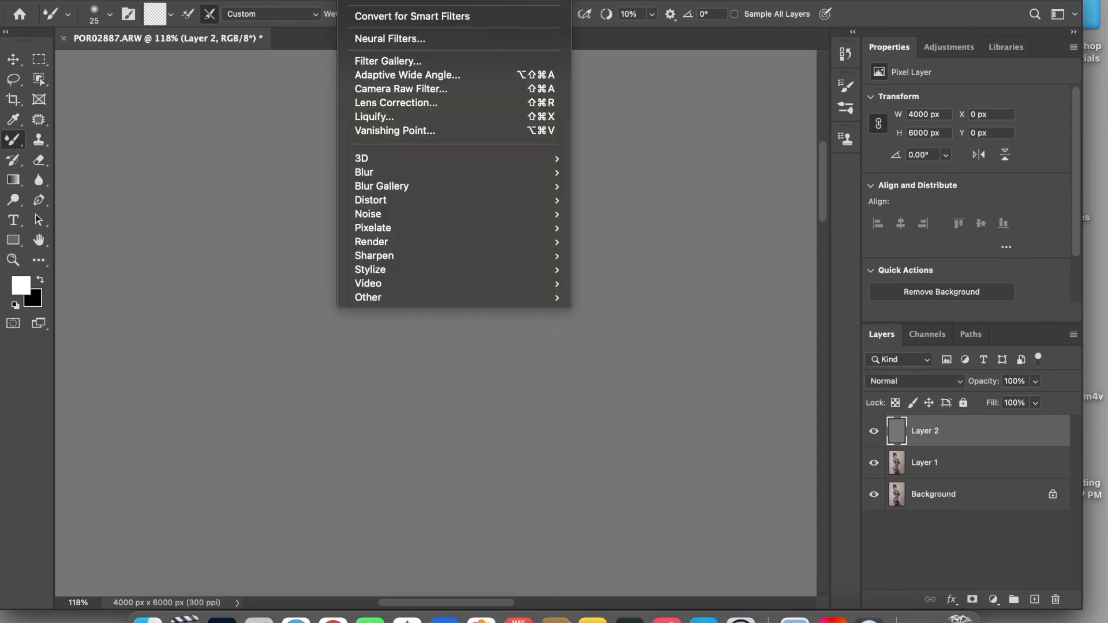
pyautogui.click(373, 60)
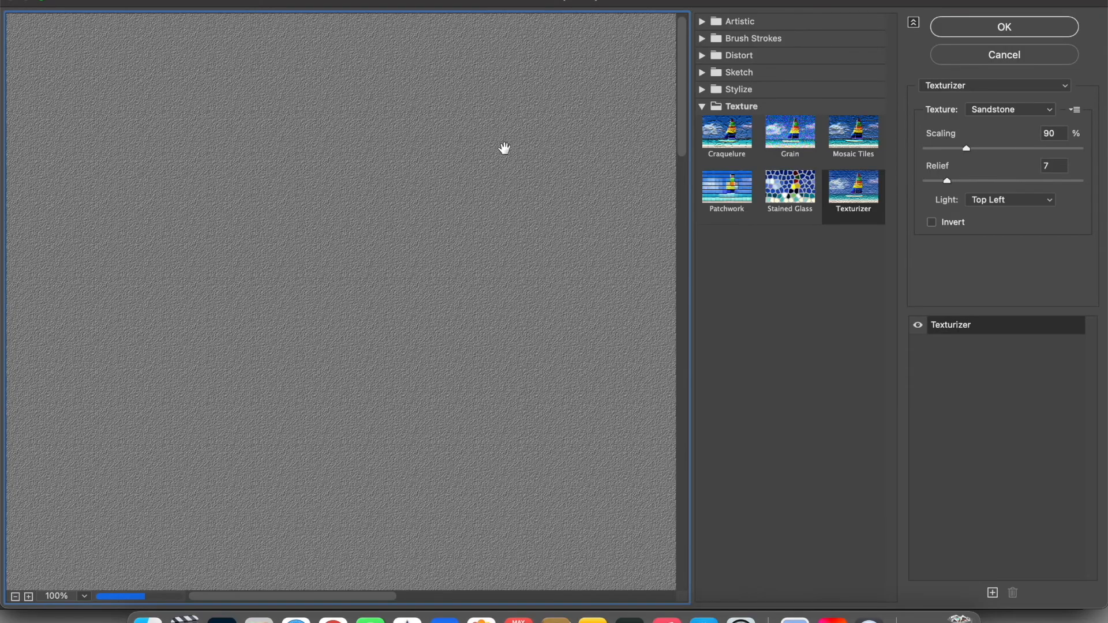
pyautogui.click(833, 190)
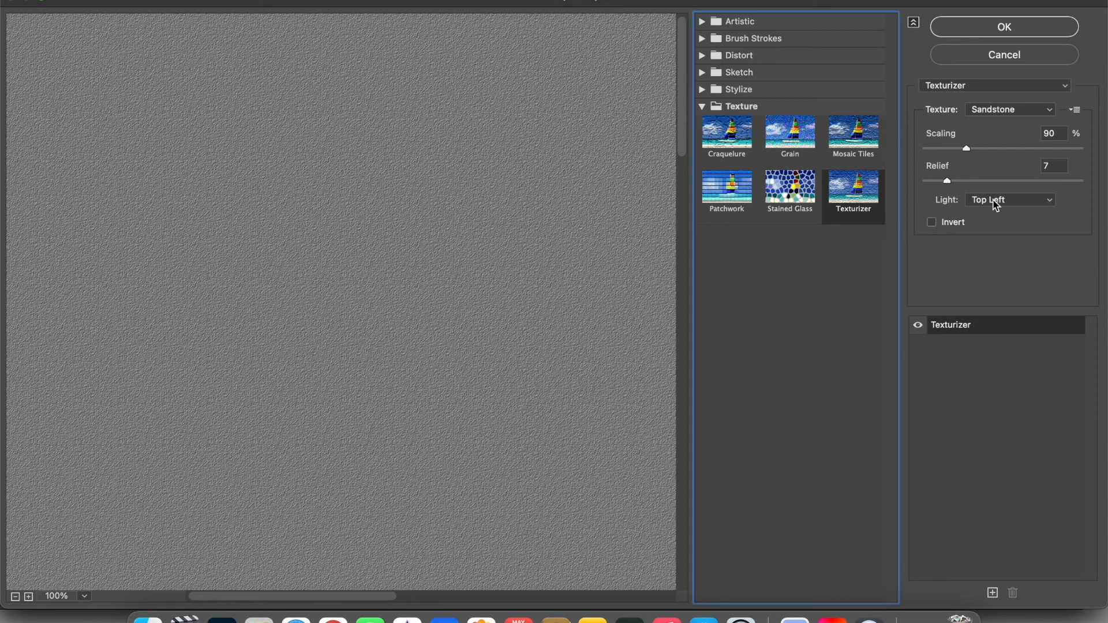
pyautogui.click(993, 202)
pyautogui.click(995, 231)
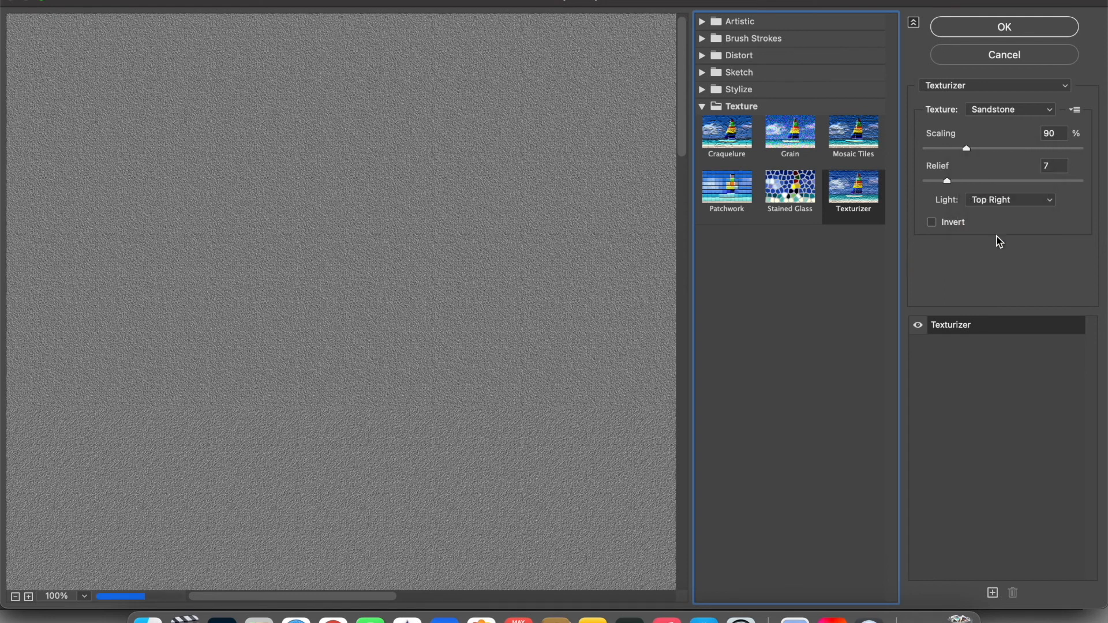
pyautogui.click(1004, 202)
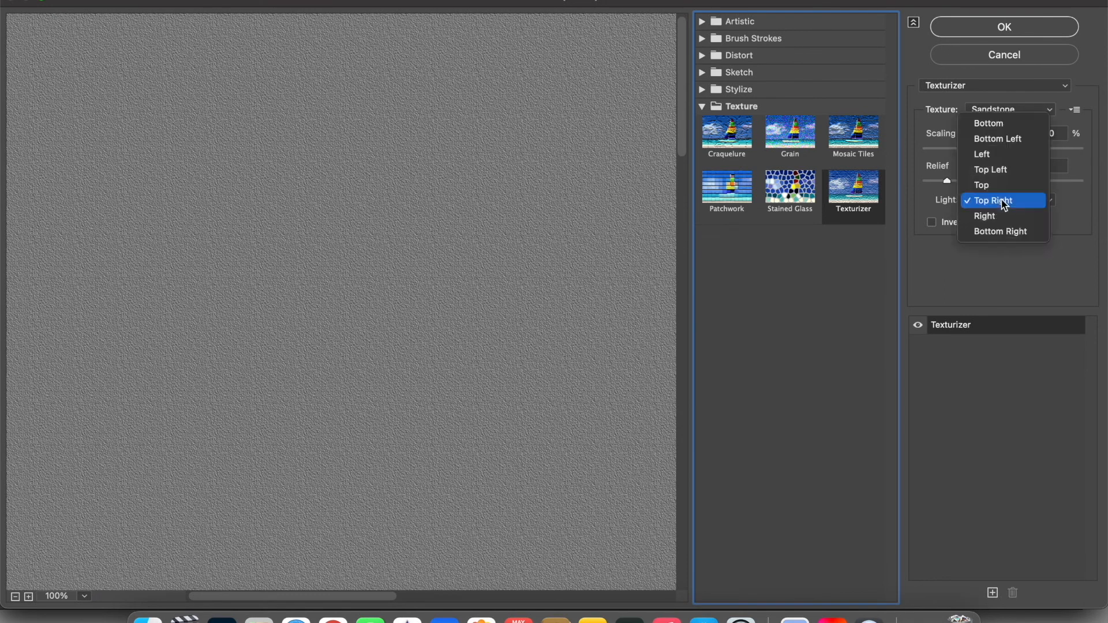
pyautogui.click(1005, 170)
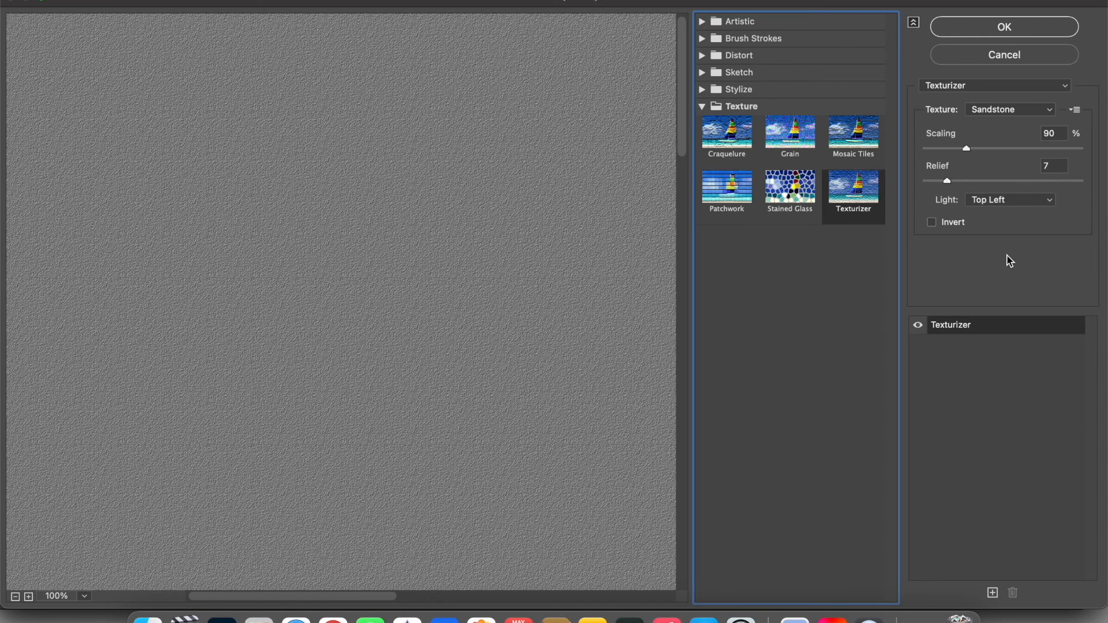
pyautogui.moveTo(967, 149); pyautogui.dragTo(954, 186)
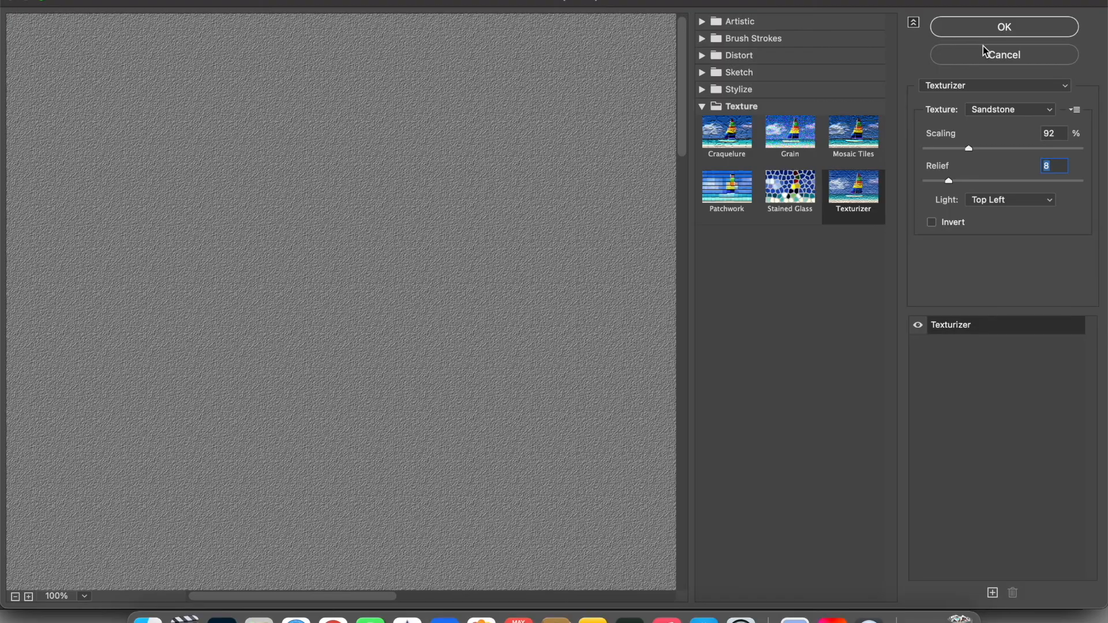
pyautogui.click(987, 29)
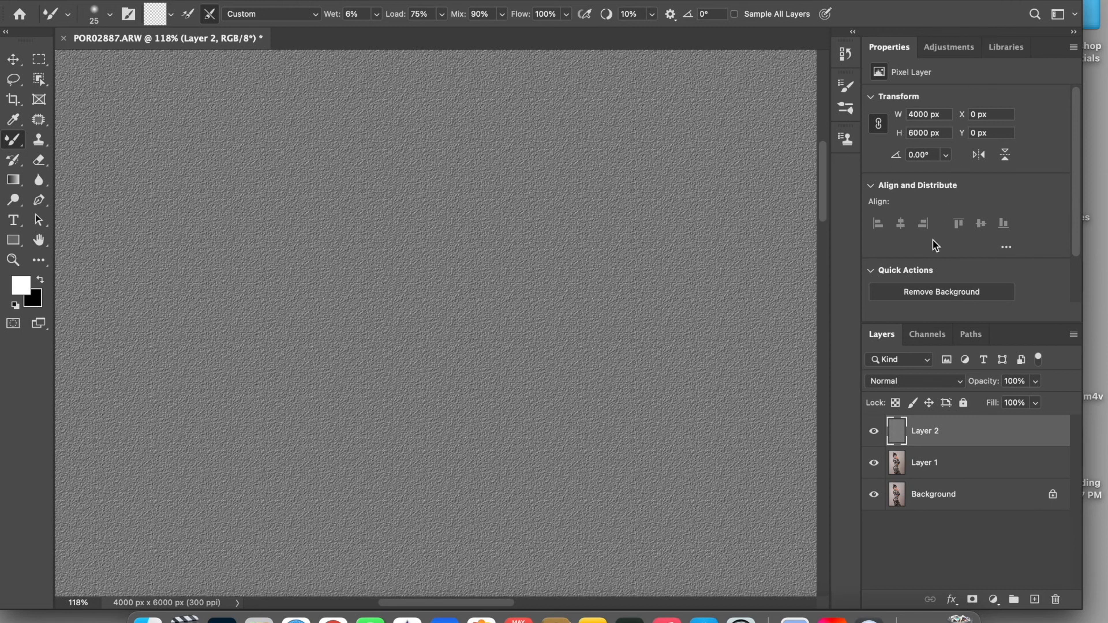
# - Set Layer 2 to Soft Light blending and hide its texture with an inverted, black layer mask
pyautogui.click(928, 382)
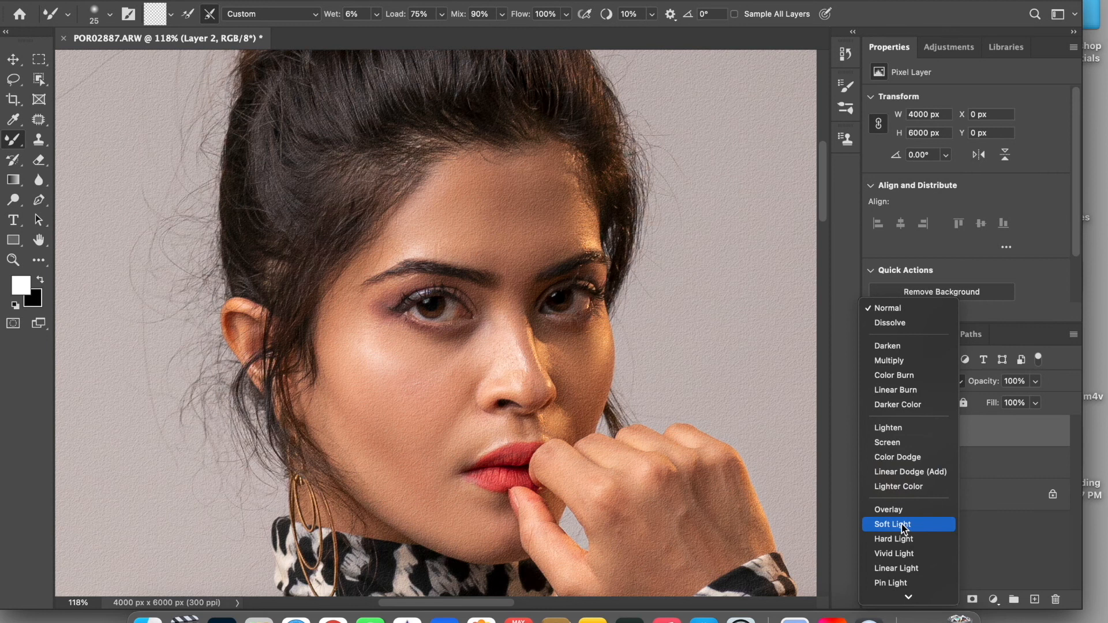
pyautogui.click(903, 526)
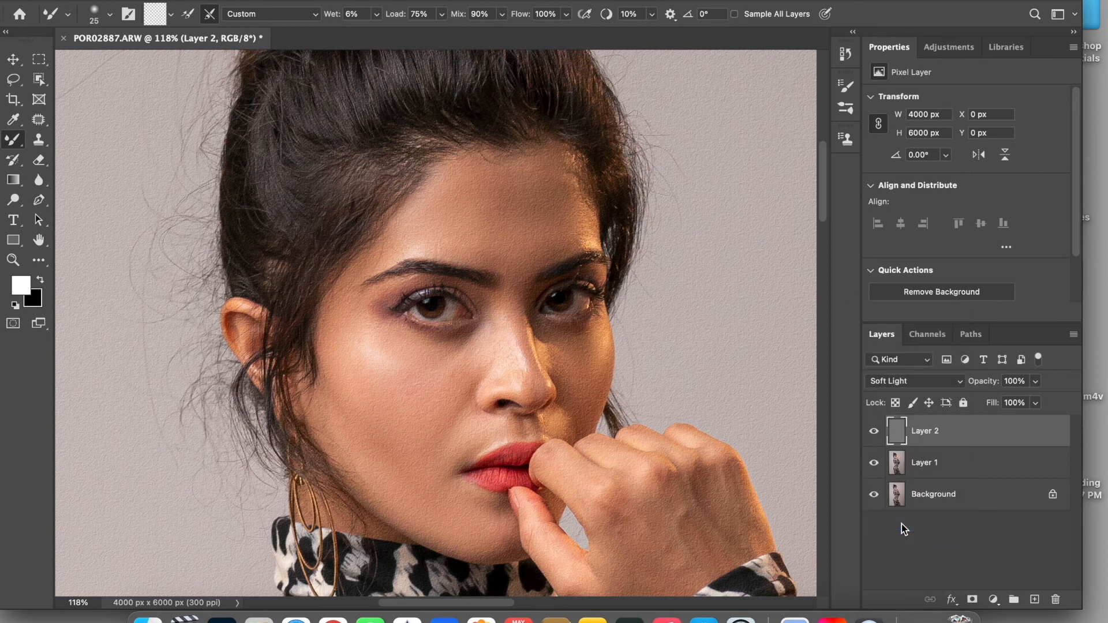
pyautogui.click(972, 600)
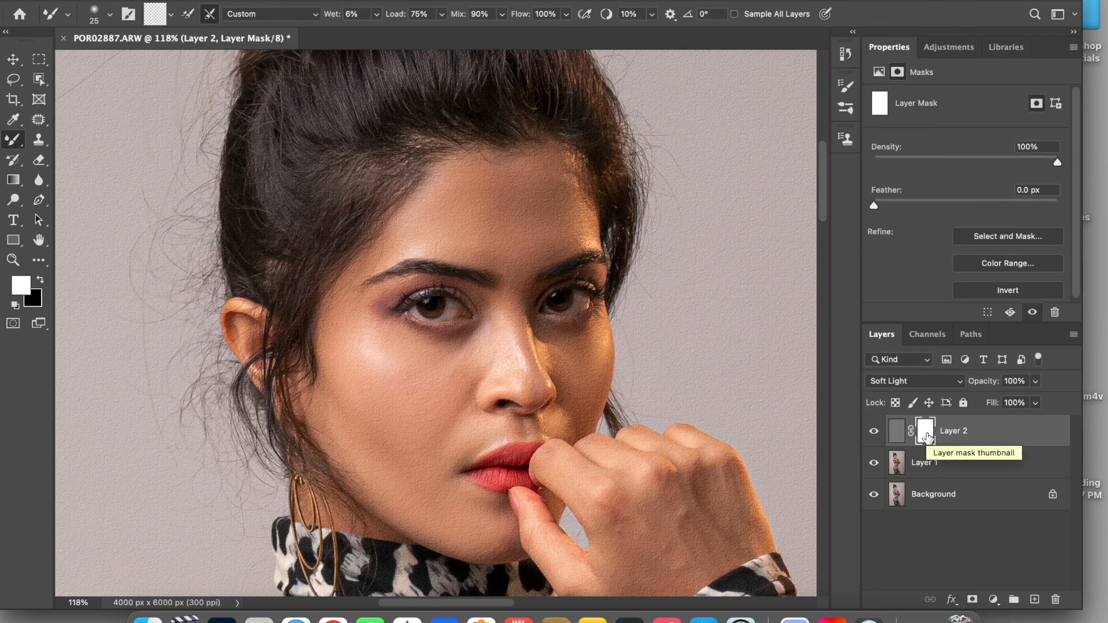
pyautogui.press('super+i')
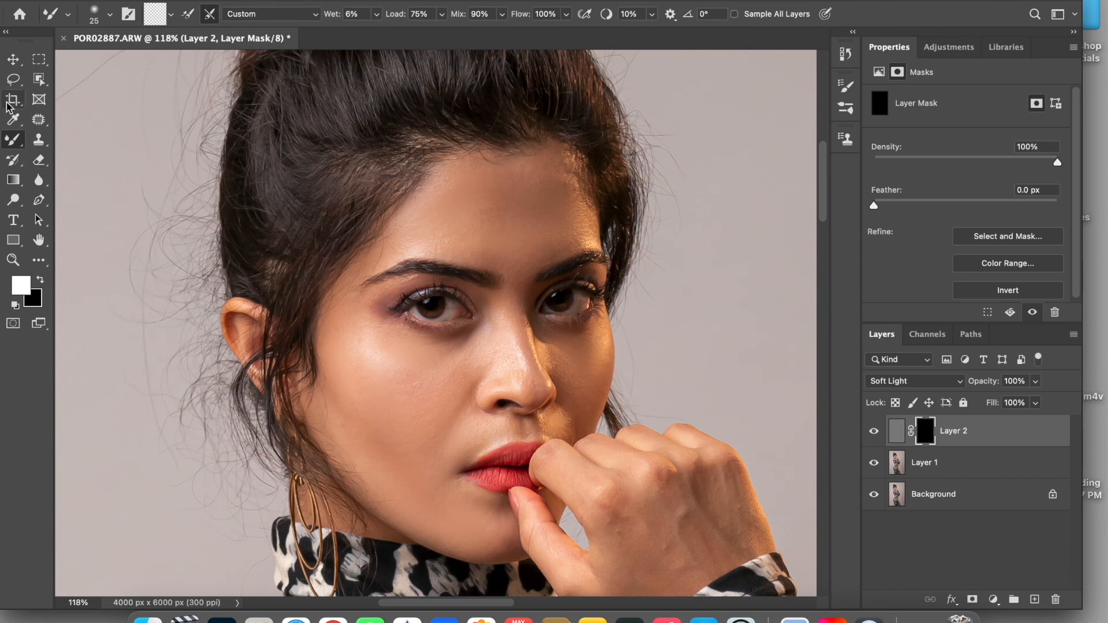
# - Paint white on Layer 2's mask with a soft 250 px Brush at 100% opacity to reveal the texture on the forehead, cheeks and chin
pyautogui.moveTo(13, 139); pyautogui.dragTo(46, 145)
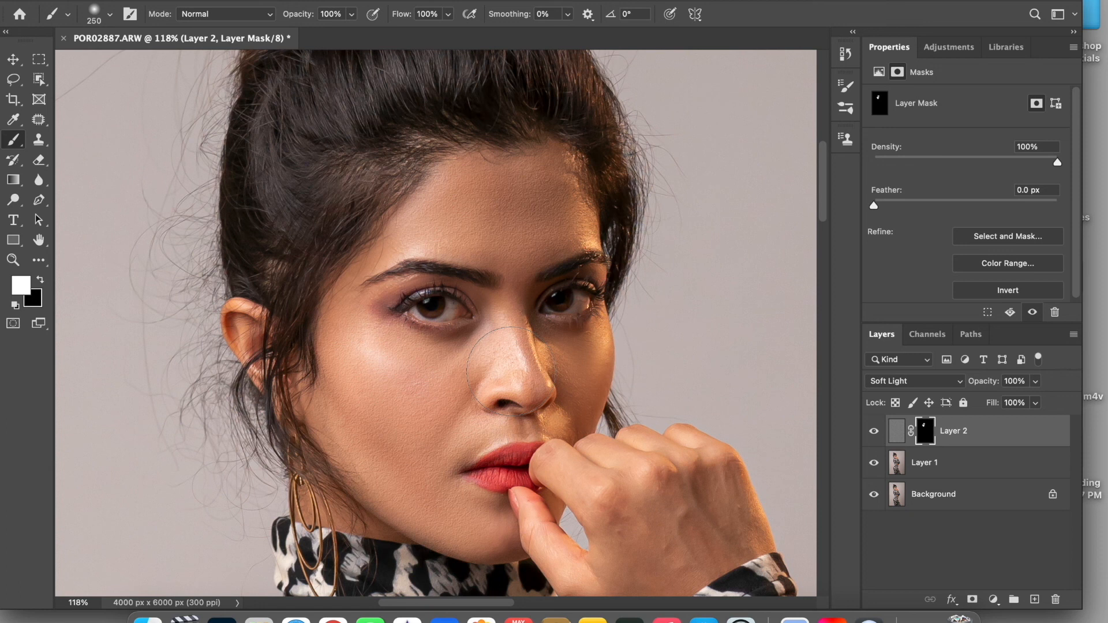
pyautogui.scroll(5, 462, 326)
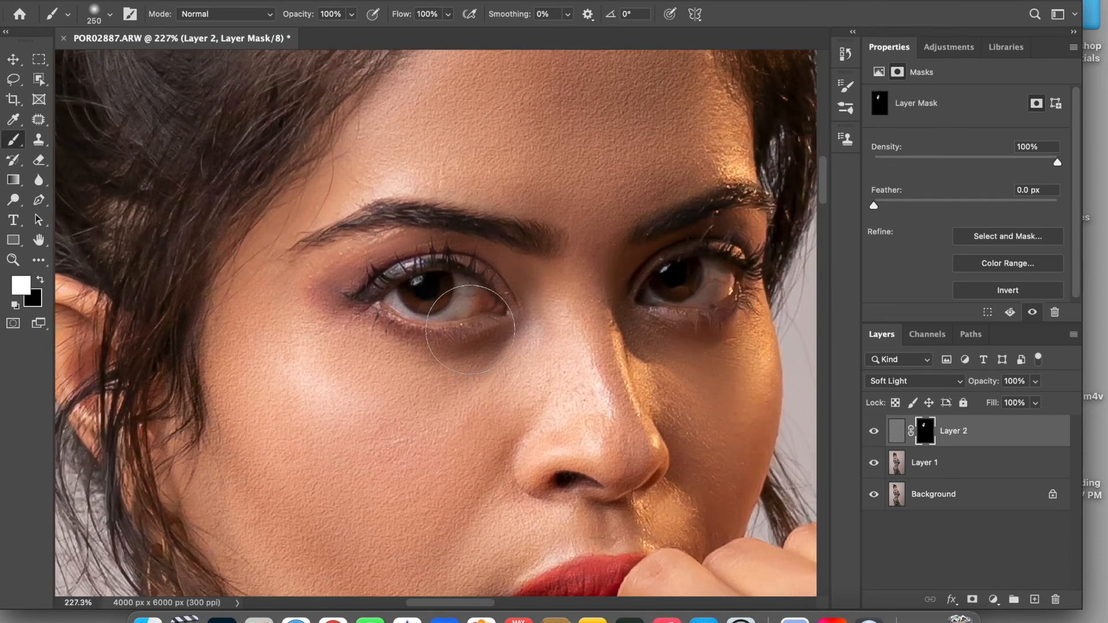
# - Paint black on Layer 2's mask over both eyes with a soft 90 px Brush to hide the texture there
pyautogui.scroll(3, 470, 330)
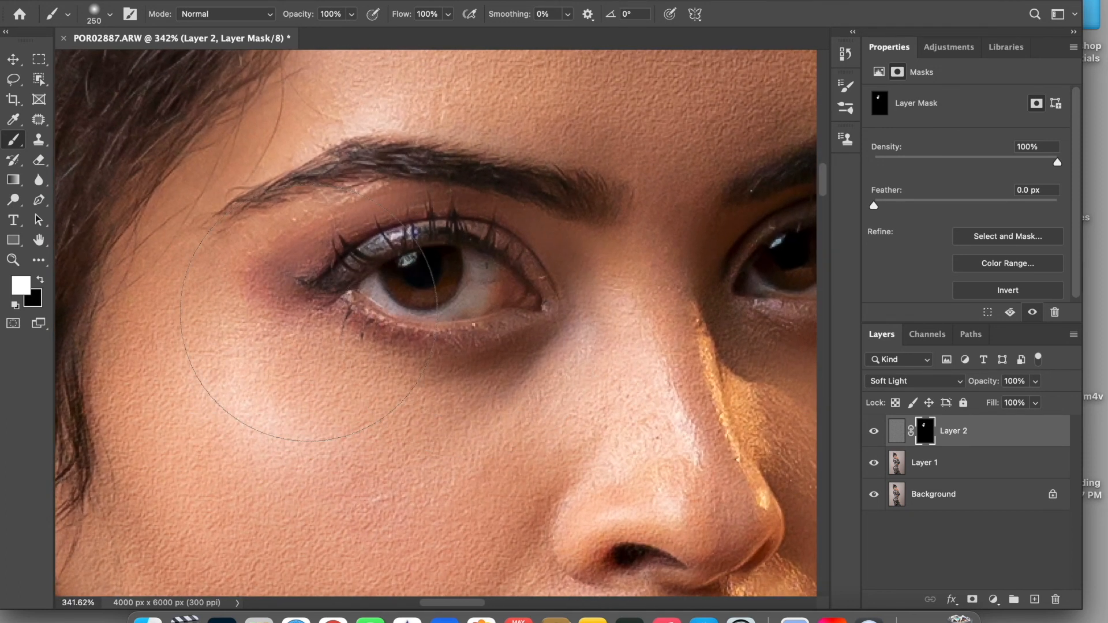
pyautogui.click(40, 280)
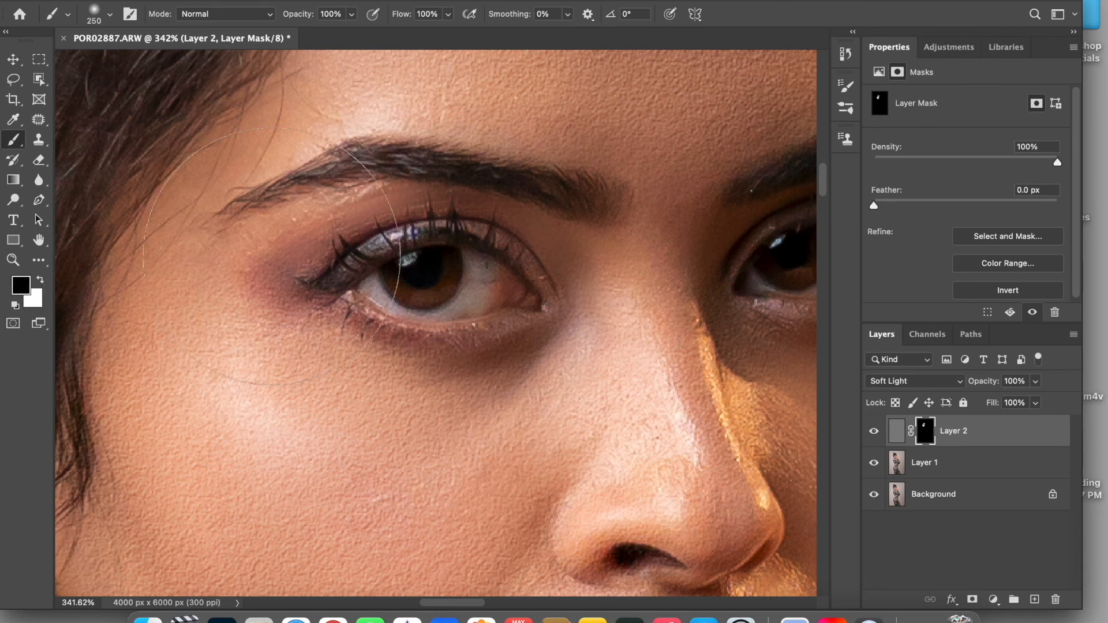
pyautogui.press('[')
pyautogui.press('[')
pyautogui.press('[')
pyautogui.press('[')
pyautogui.press('[')
pyautogui.press('[')
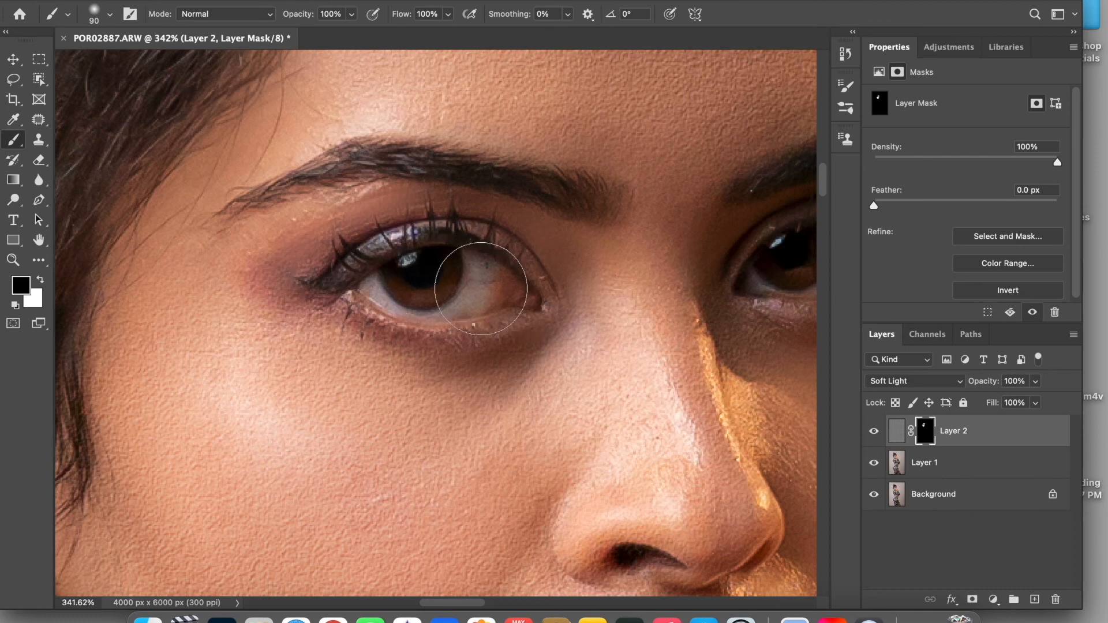
pyautogui.hscroll(10, 480, 289)
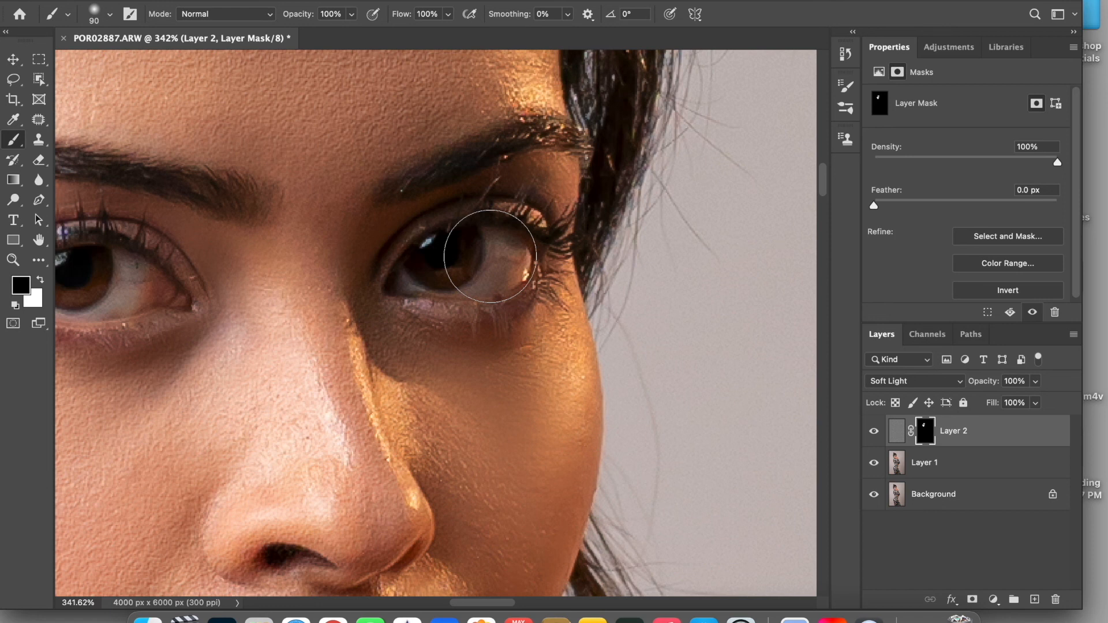
pyautogui.scroll(-5, 490, 256)
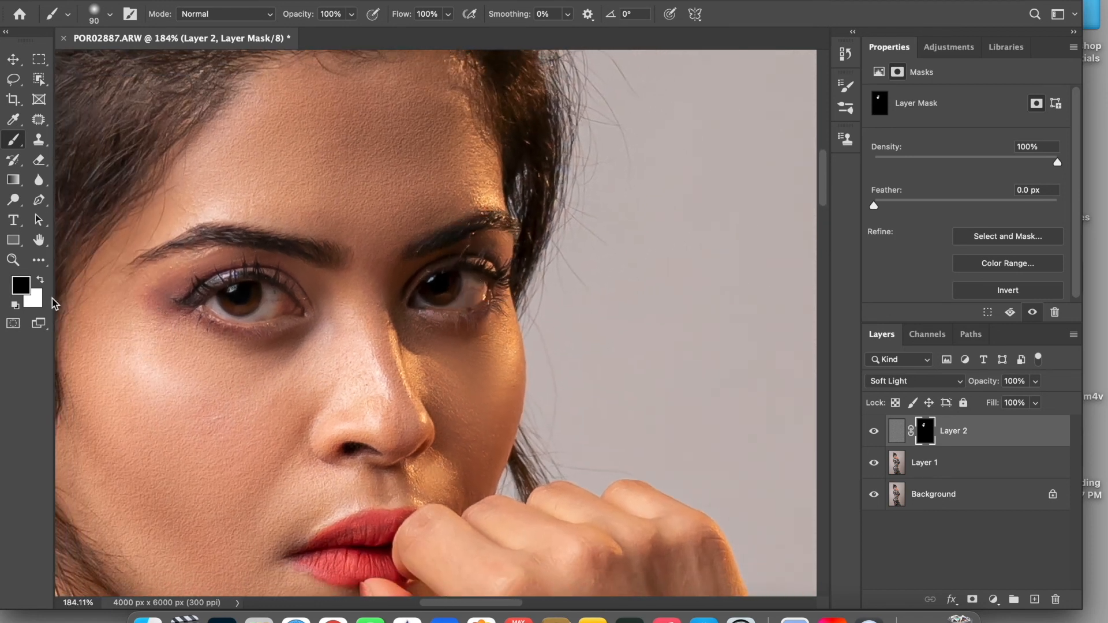
# - Paint white on Layer 2's mask with the 90 px Brush to reveal the texture on the shaded cheek beside the nose
pyautogui.click(41, 280)
pyautogui.moveTo(488, 396)
pyautogui.mouseDown()
pyautogui.moveTo(479, 432)
pyautogui.moveTo(463, 426)
pyautogui.moveTo(433, 372)
pyautogui.moveTo(452, 397)
pyautogui.mouseUp()
pyautogui.scroll(-3, 453, 400)
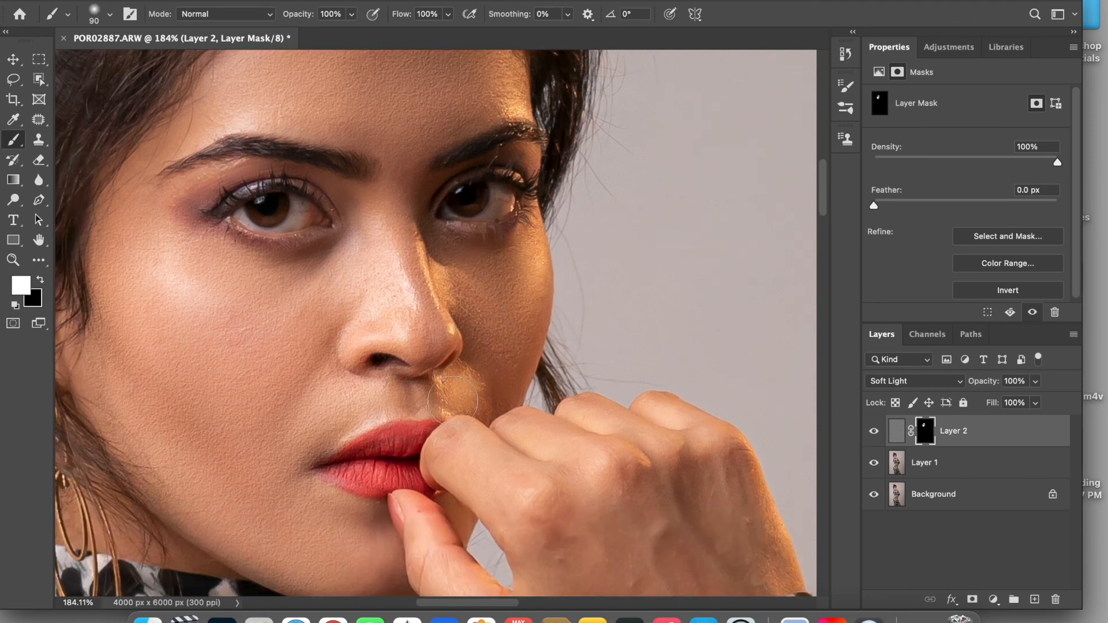
pyautogui.scroll(-3, 453, 401)
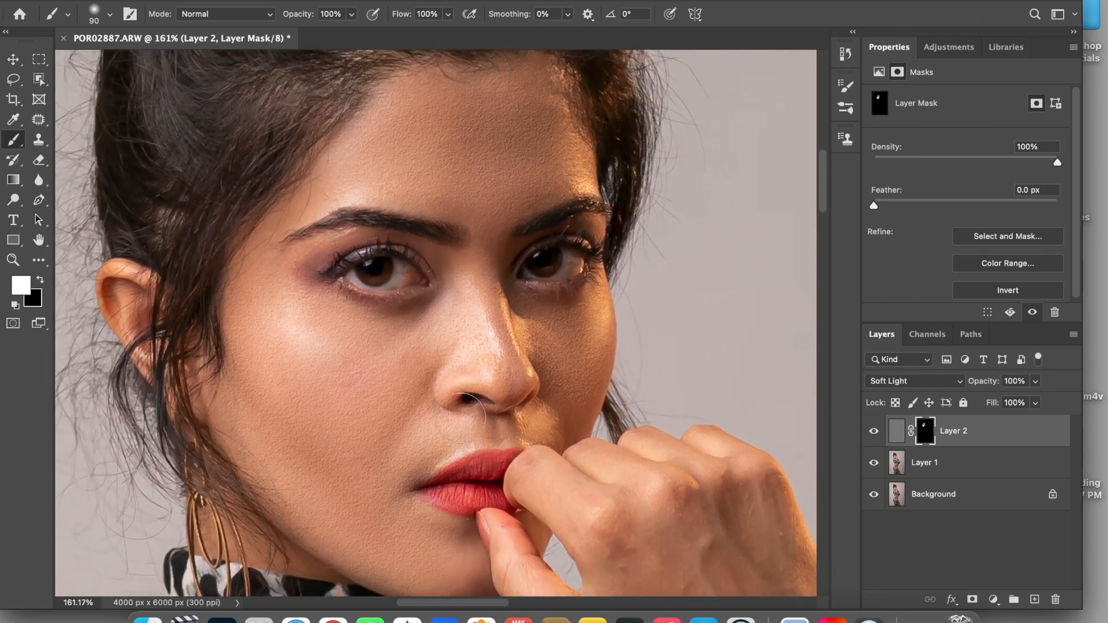
pyautogui.scroll(-3, 460, 417)
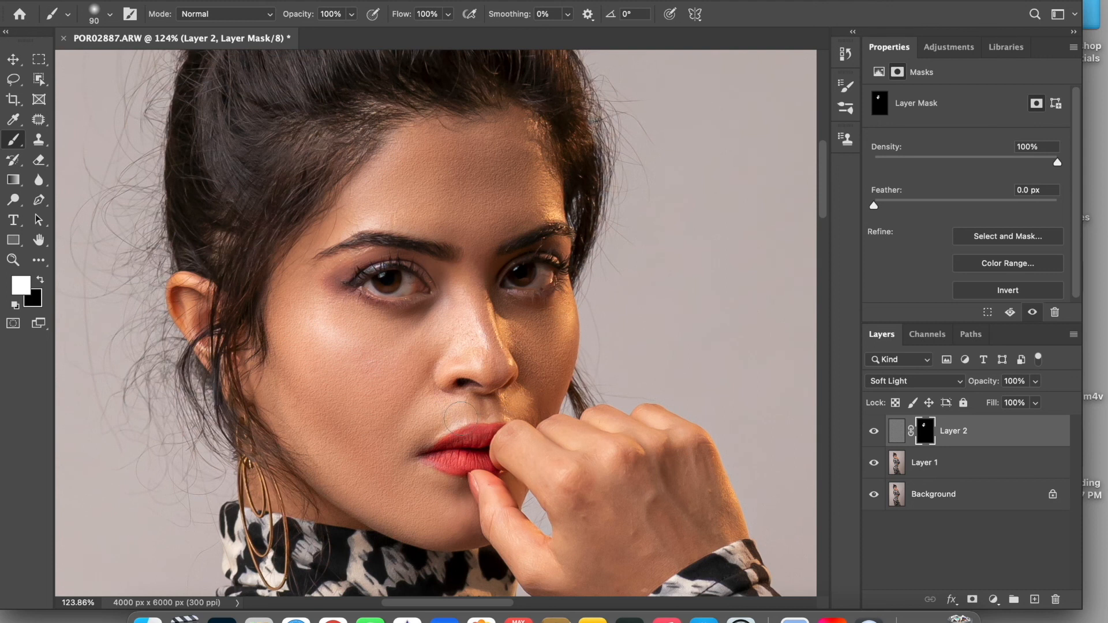